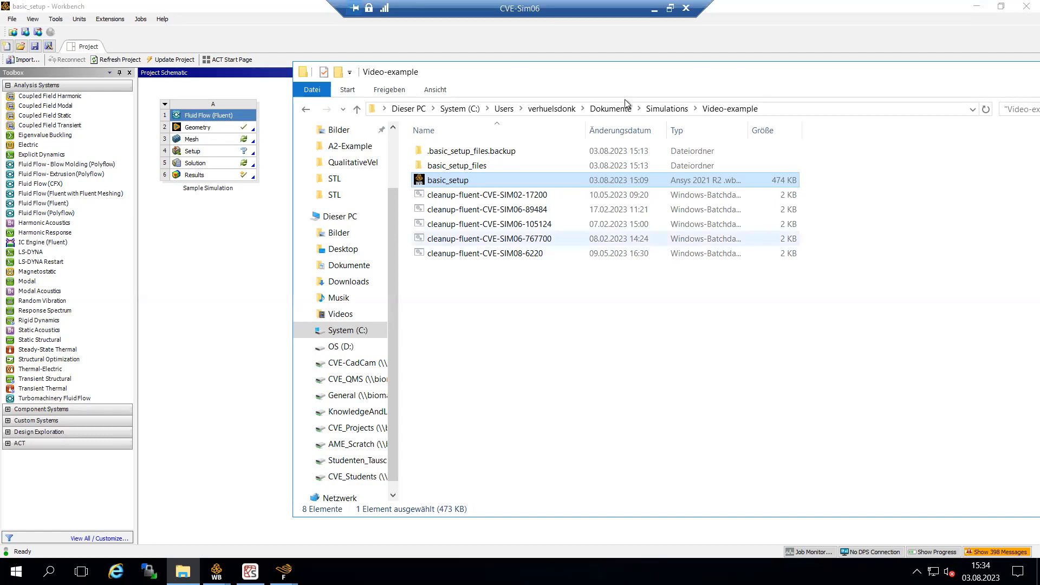
Browse to basic_setup_files > dp0 > FFF > Fluent > STL and examine the ventricle STL files stored there
{"action": "left_click_drag", "start_coordinate": [597, 70], "coordinate": [415, 65]}
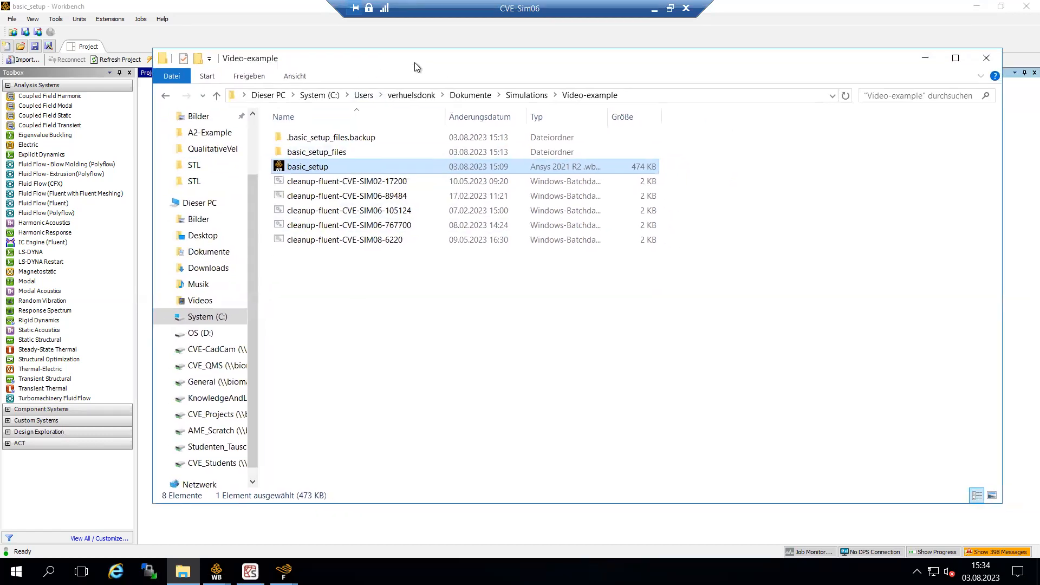
{"action": "double_click", "coordinate": [313, 154]}
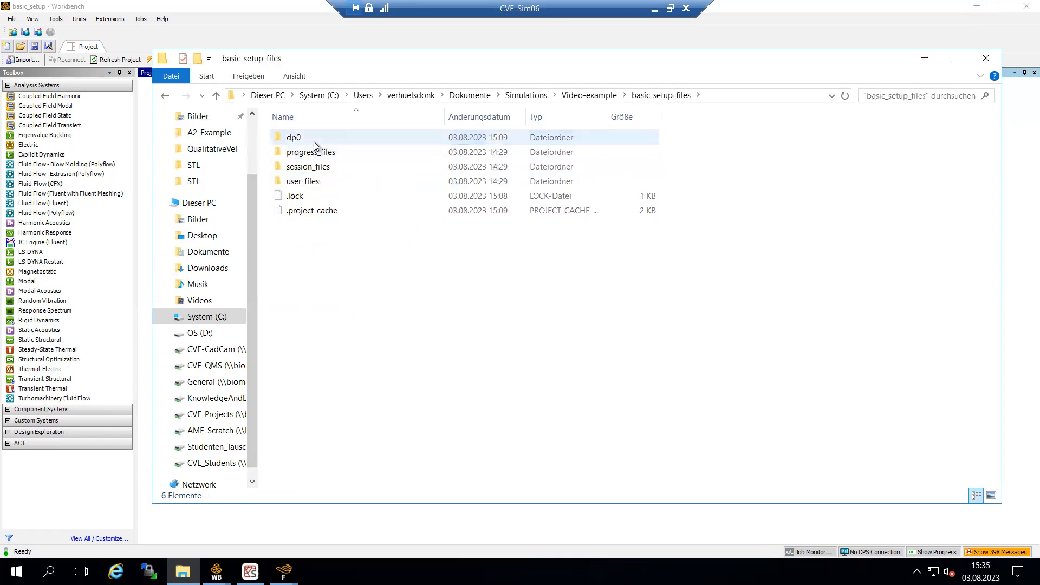
{"action": "double_click", "coordinate": [314, 141]}
{"action": "double_click", "coordinate": [313, 142]}
{"action": "left_click", "coordinate": [404, 155]}
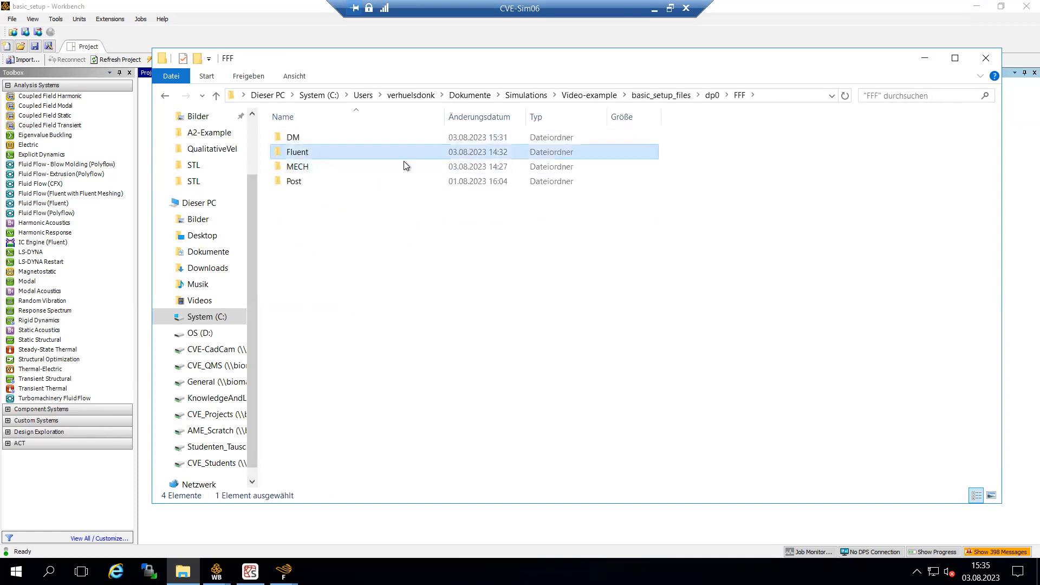
{"action": "double_click", "coordinate": [317, 152]}
{"action": "double_click", "coordinate": [295, 140]}
{"action": "left_click_drag", "start_coordinate": [341, 326], "coordinate": [317, 138]}
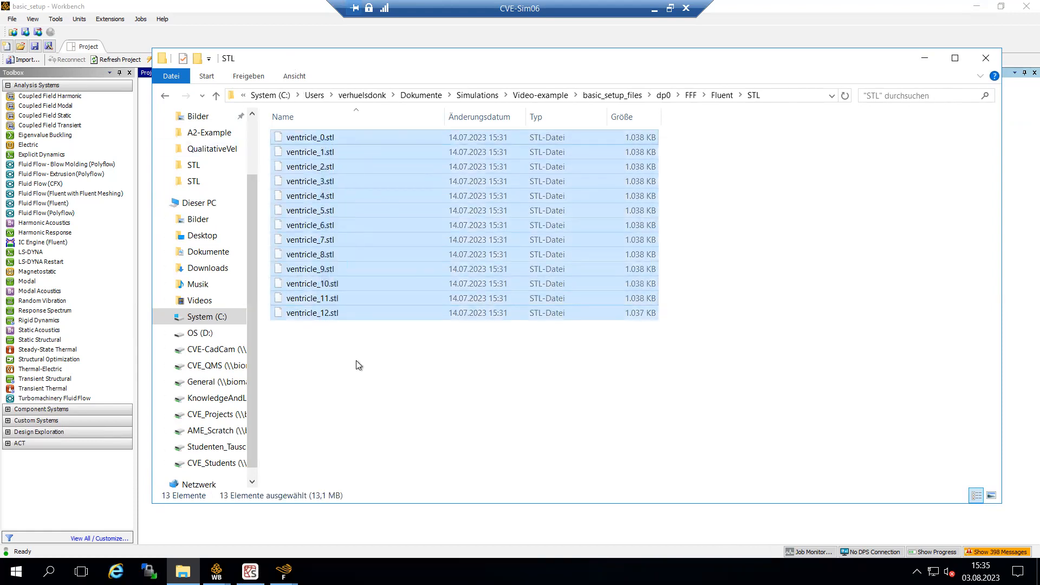
{"action": "left_click", "coordinate": [382, 380]}
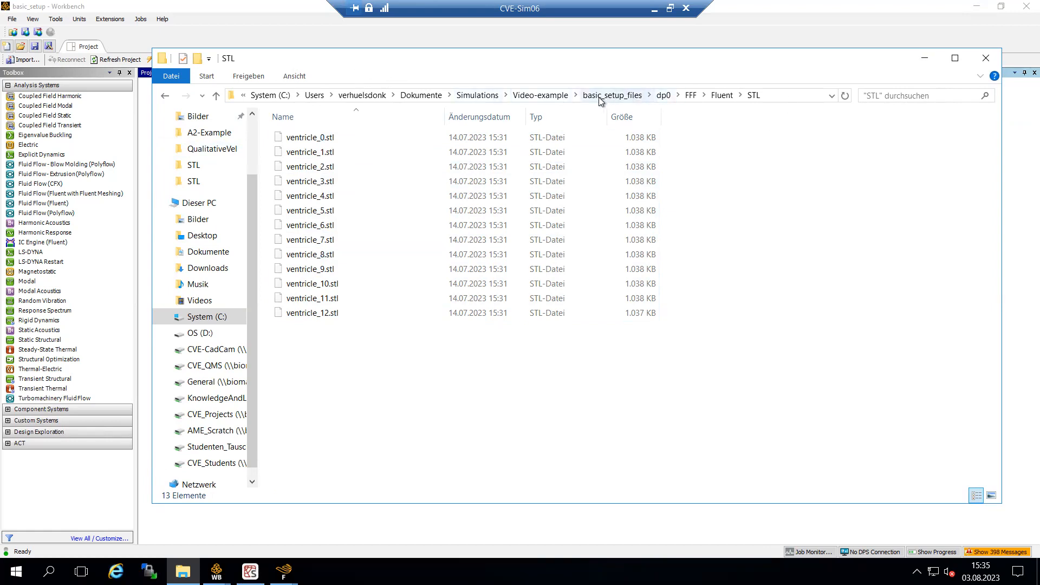
Return to the Video-example folder and switch back to the Ansys Workbench project
{"action": "left_click", "coordinate": [542, 95]}
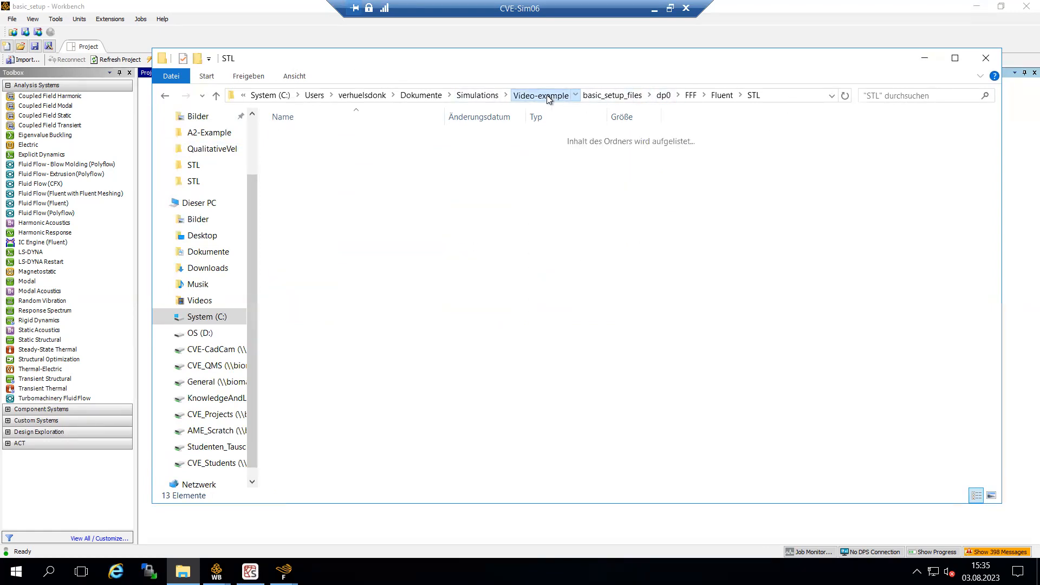
{"action": "left_click_drag", "start_coordinate": [377, 66], "coordinate": [502, 105]}
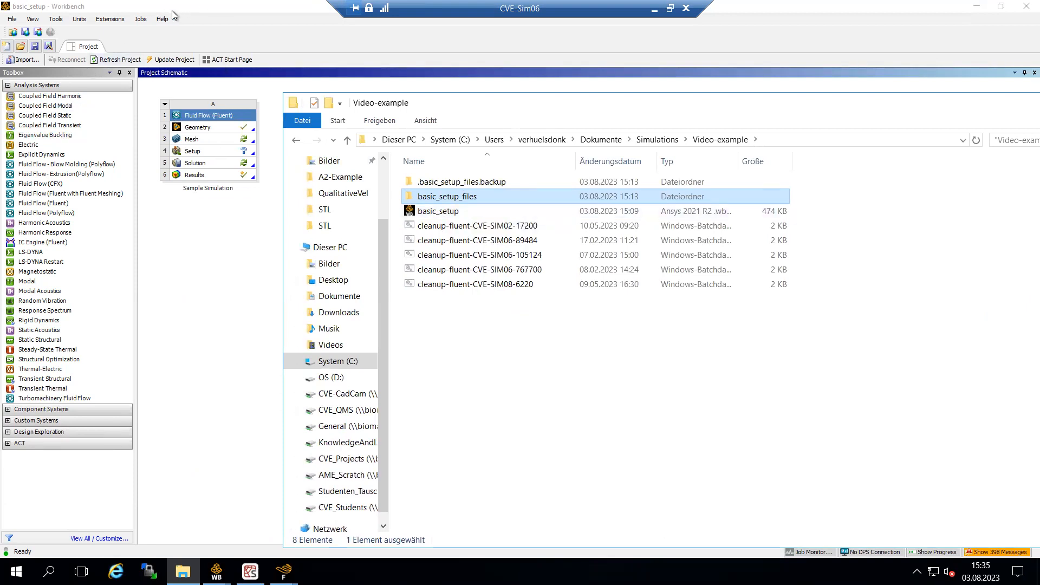
{"action": "left_click", "coordinate": [189, 9]}
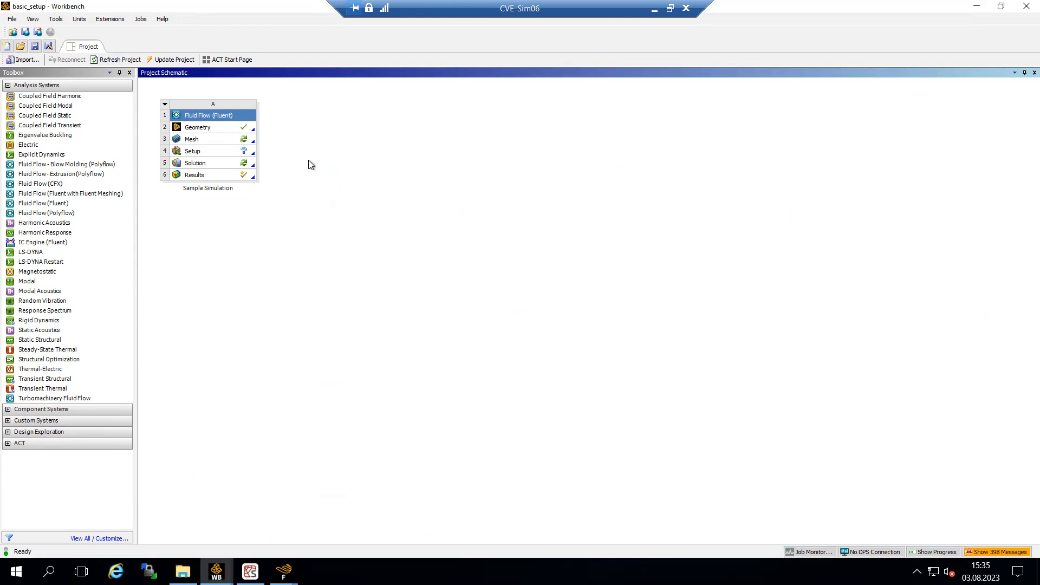
Open the geometry of the Fluid Flow (Fluent) system for editing in SpaceClaim
{"action": "left_click", "coordinate": [215, 133]}
{"action": "right_click", "coordinate": [214, 133]}
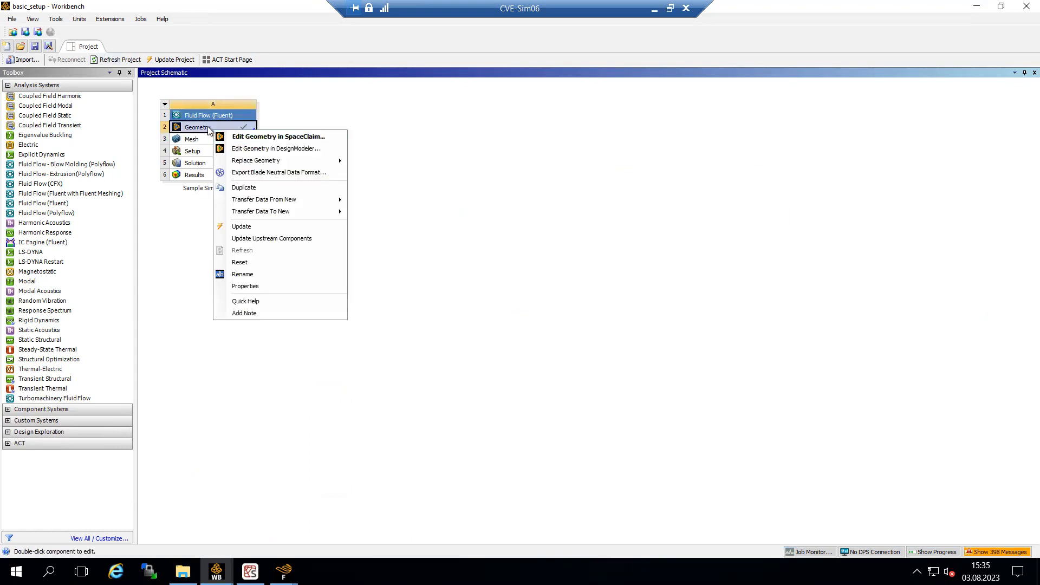
{"action": "left_click", "coordinate": [290, 137]}
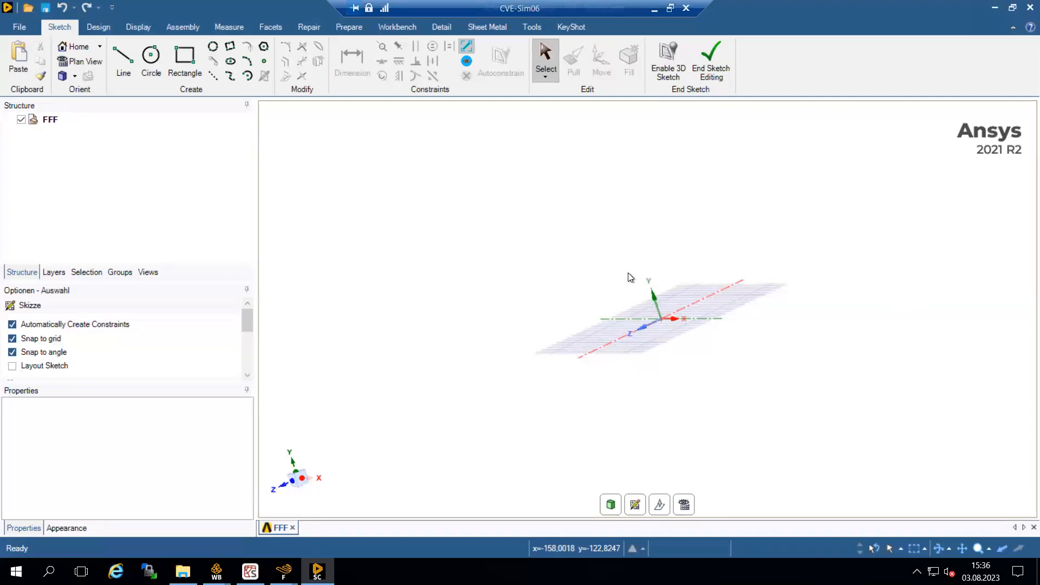
Start inserting an external file into the assembly and set the file filter to All Files (*.*)
{"action": "left_click", "coordinate": [176, 28]}
{"action": "left_click", "coordinate": [74, 59]}
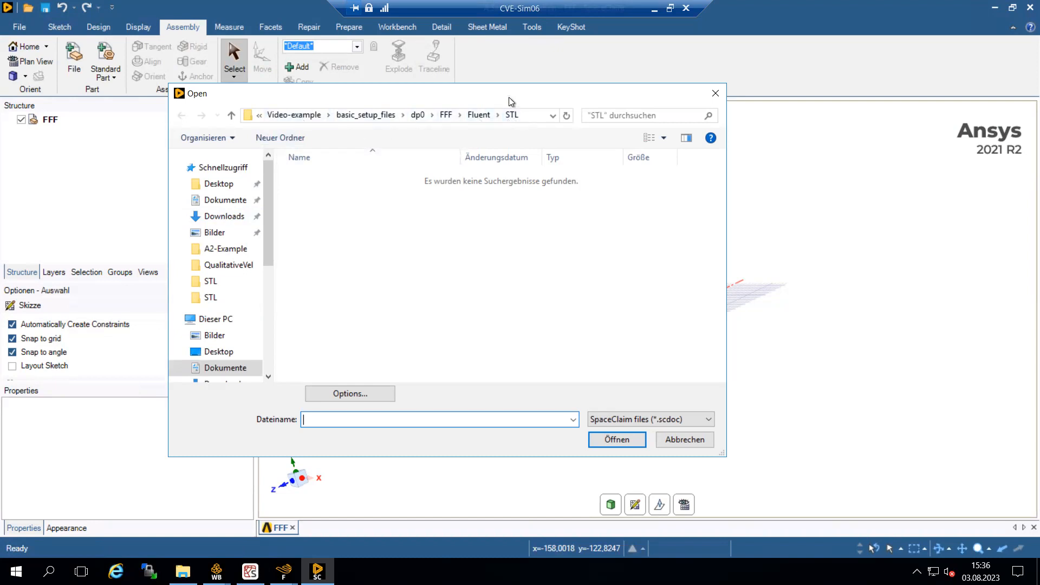
{"action": "left_click", "coordinate": [639, 419]}
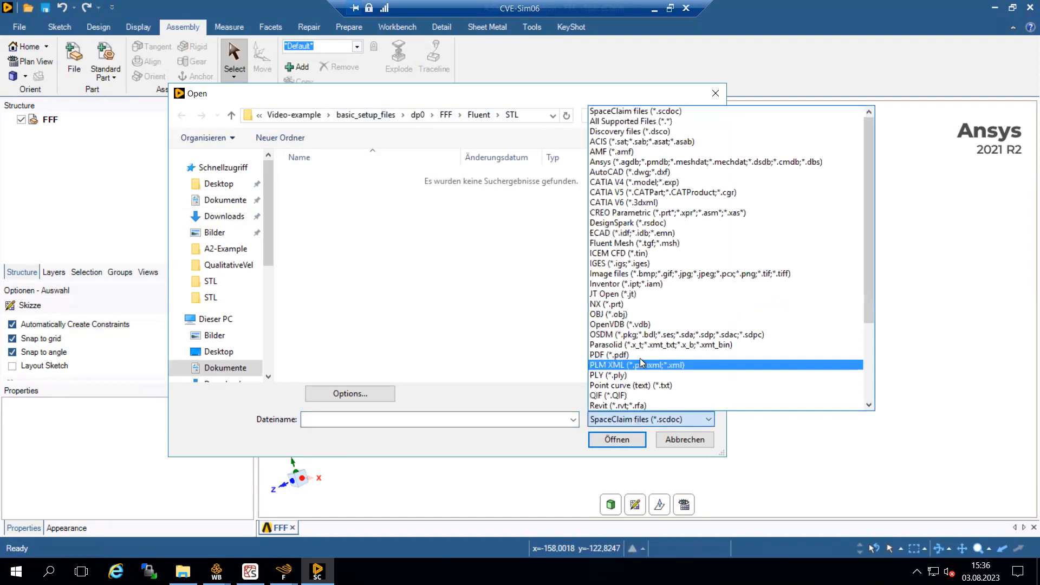
{"action": "scroll", "coordinate": [646, 363], "scroll_direction": "down", "scroll_amount": 3}
{"action": "left_click", "coordinate": [605, 406]}
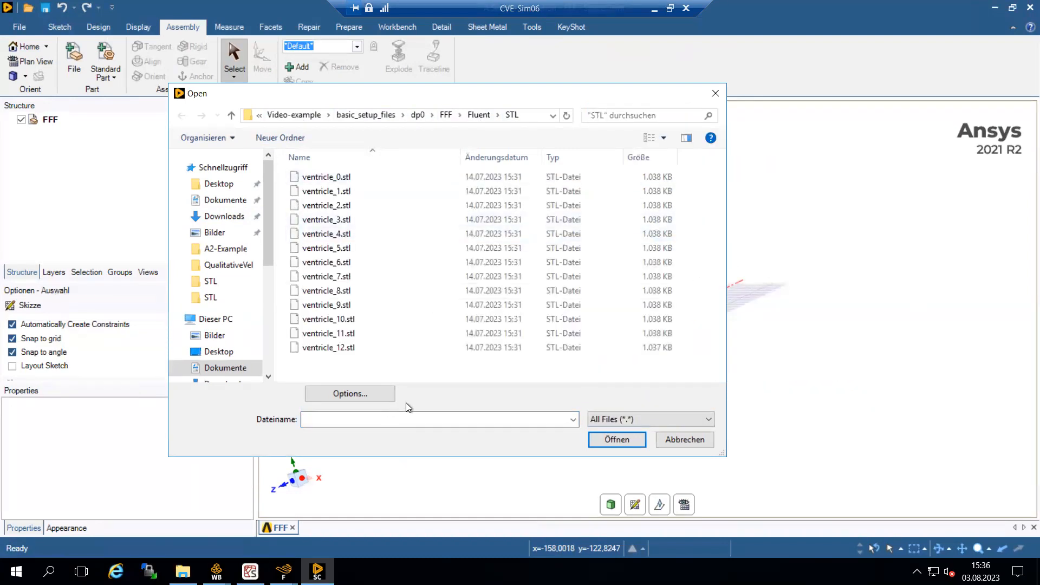
Check the STL import options, including the import units and body type, without changing them
{"action": "left_click", "coordinate": [365, 398]}
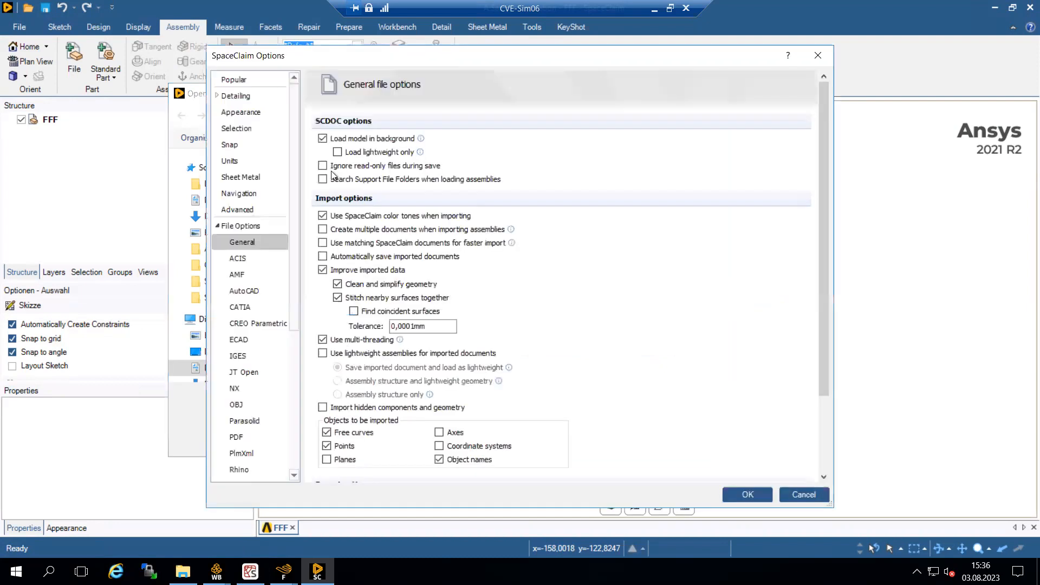
{"action": "scroll", "coordinate": [233, 282], "scroll_direction": "down", "scroll_amount": 2}
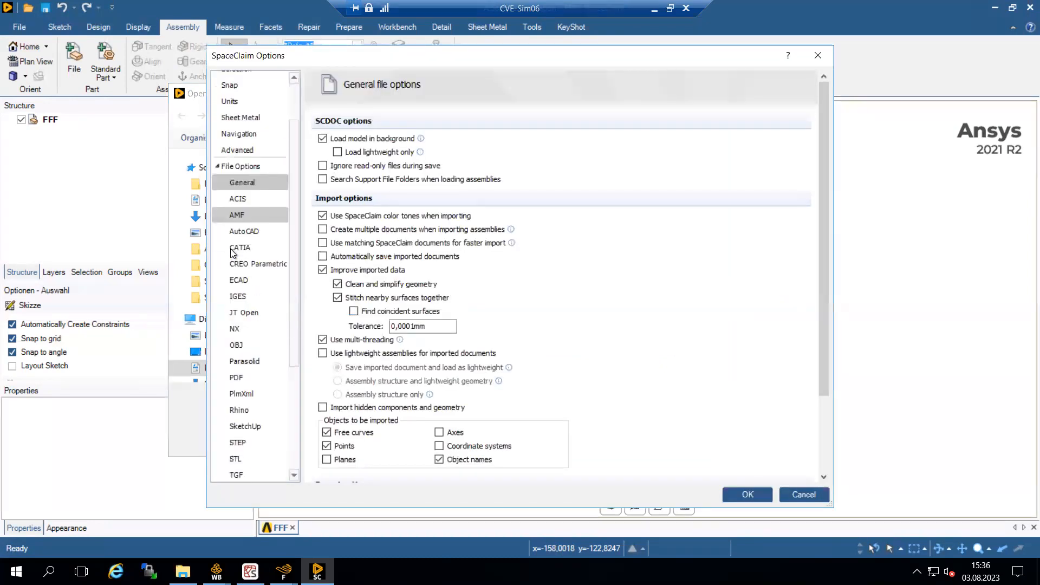
{"action": "left_click", "coordinate": [246, 400]}
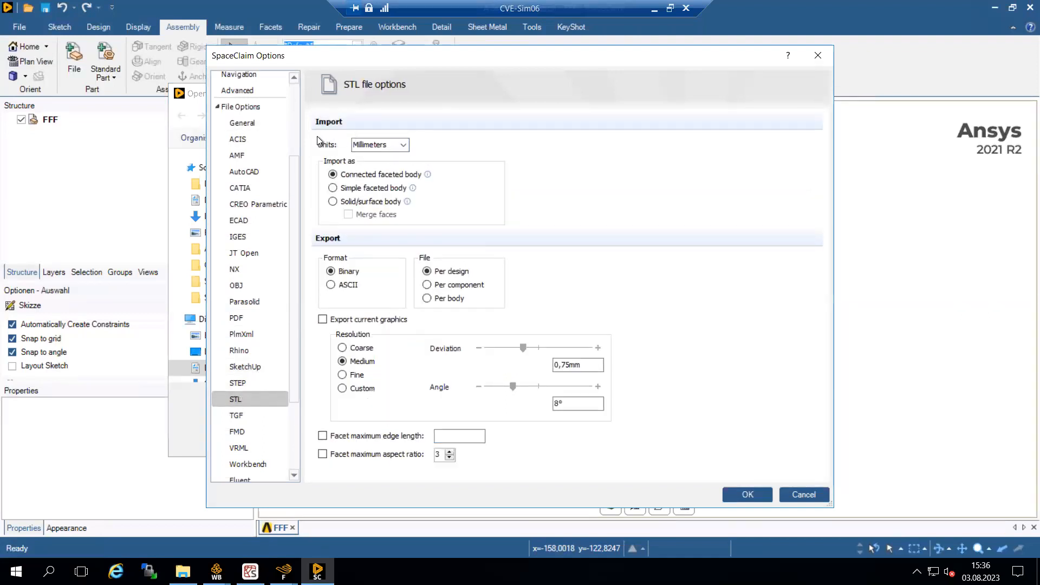
{"action": "left_click", "coordinate": [404, 145]}
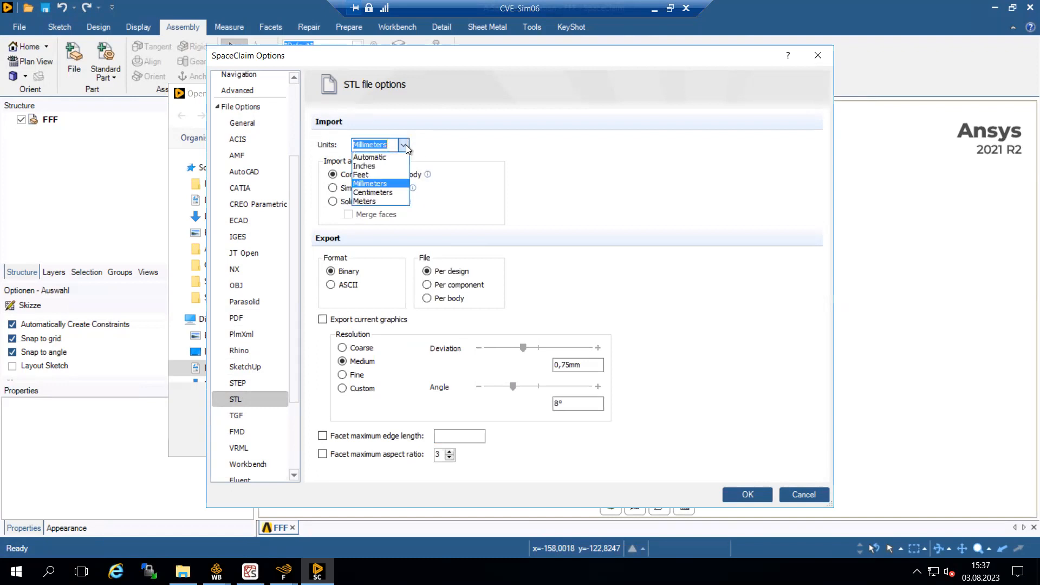
{"action": "left_click", "coordinate": [454, 153]}
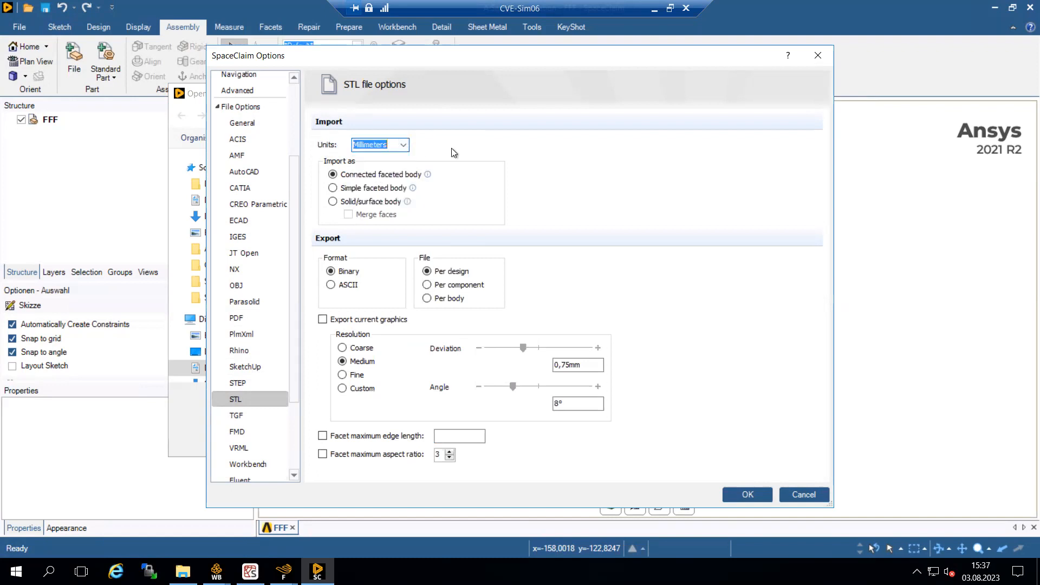
{"action": "left_click", "coordinate": [817, 56]}
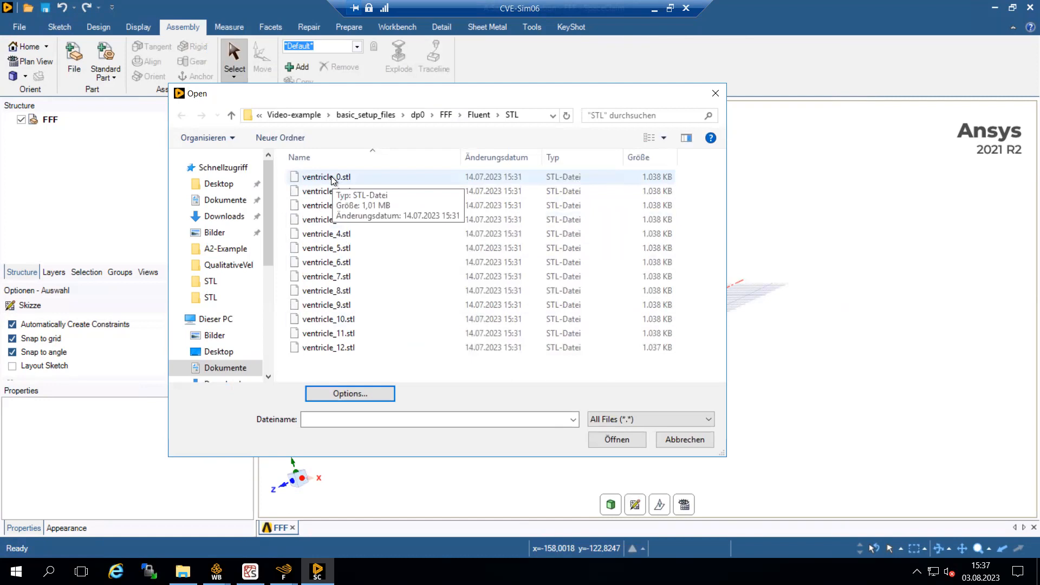
Import ventricle_0.stl into the assembly and inspect the ventricle body in the view
{"action": "left_click", "coordinate": [332, 177]}
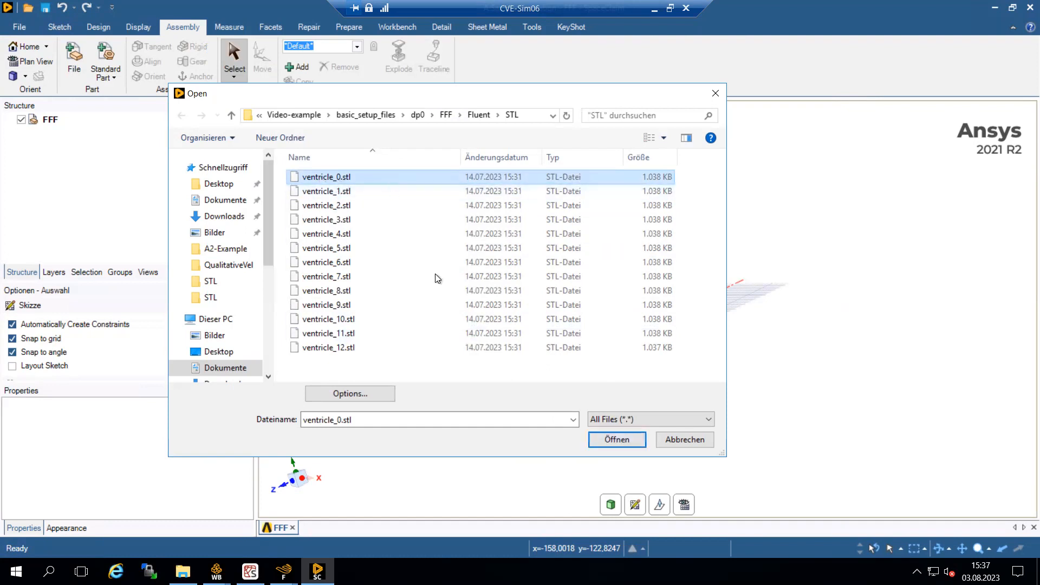
{"action": "left_click", "coordinate": [616, 439]}
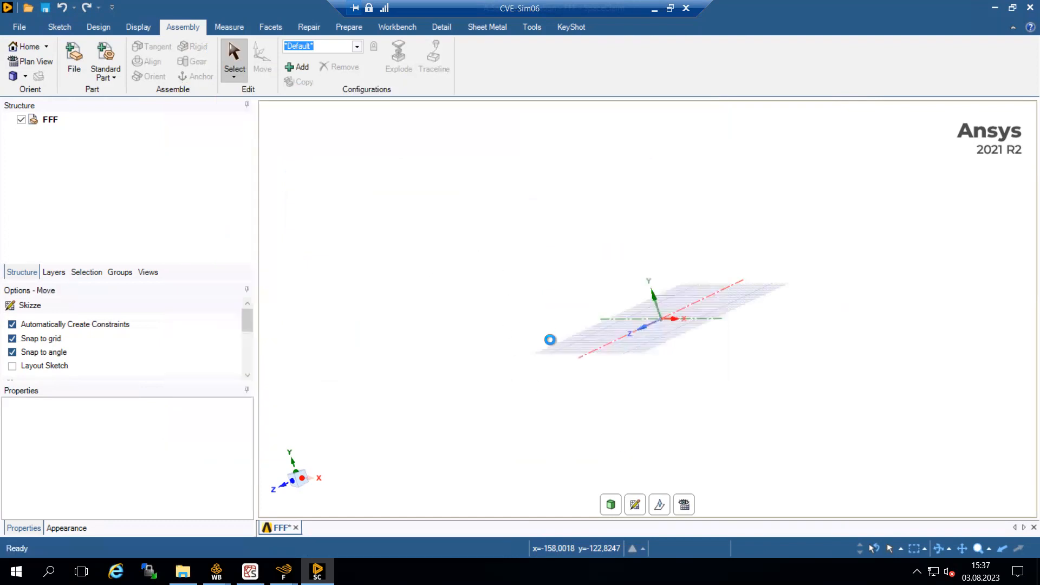
{"action": "middle_click_drag", "start_coordinate": [472, 405], "coordinate": [597, 261]}
{"action": "middle_click_drag", "start_coordinate": [509, 364], "coordinate": [640, 190], "text": "ctrl"}
{"action": "middle_click_drag", "start_coordinate": [594, 259], "coordinate": [457, 159]}
Convert the imported faceted body under ventricle_0 to a solid without merging faces
{"action": "left_click", "coordinate": [24, 131]}
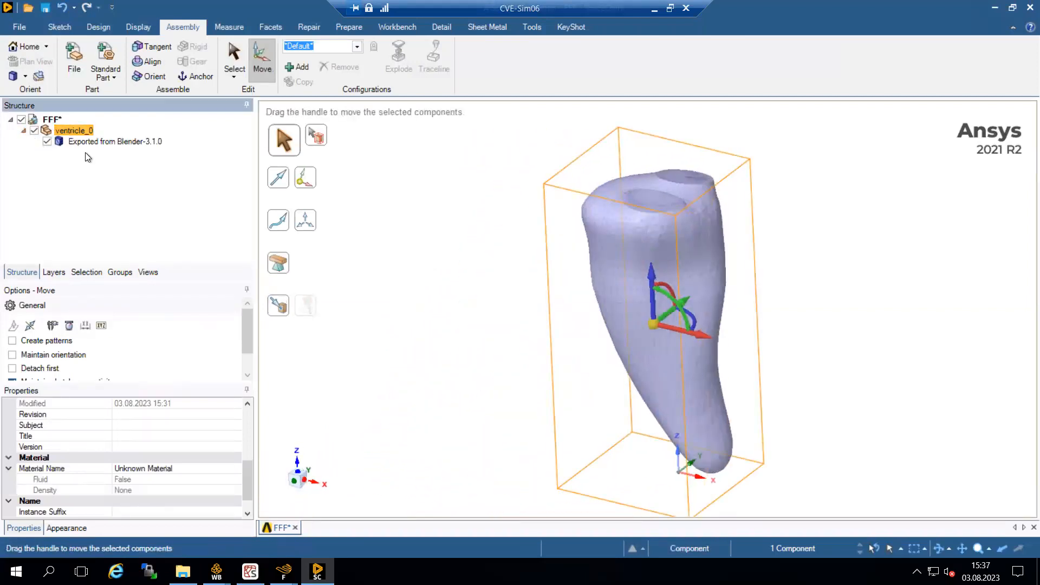
{"action": "left_click", "coordinate": [81, 142]}
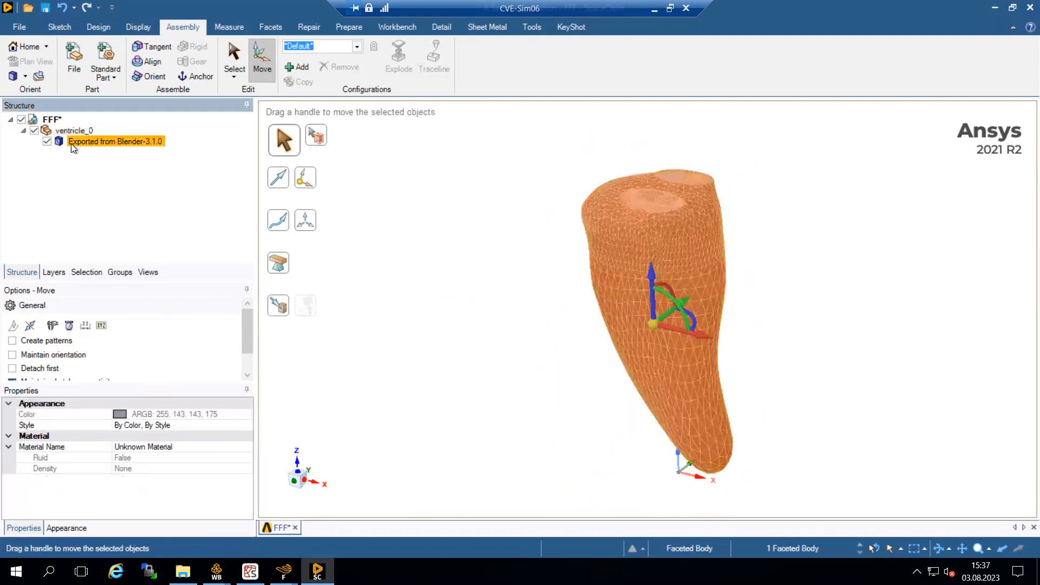
{"action": "right_click", "coordinate": [135, 142]}
{"action": "mouse_move", "coordinate": [168, 152]}
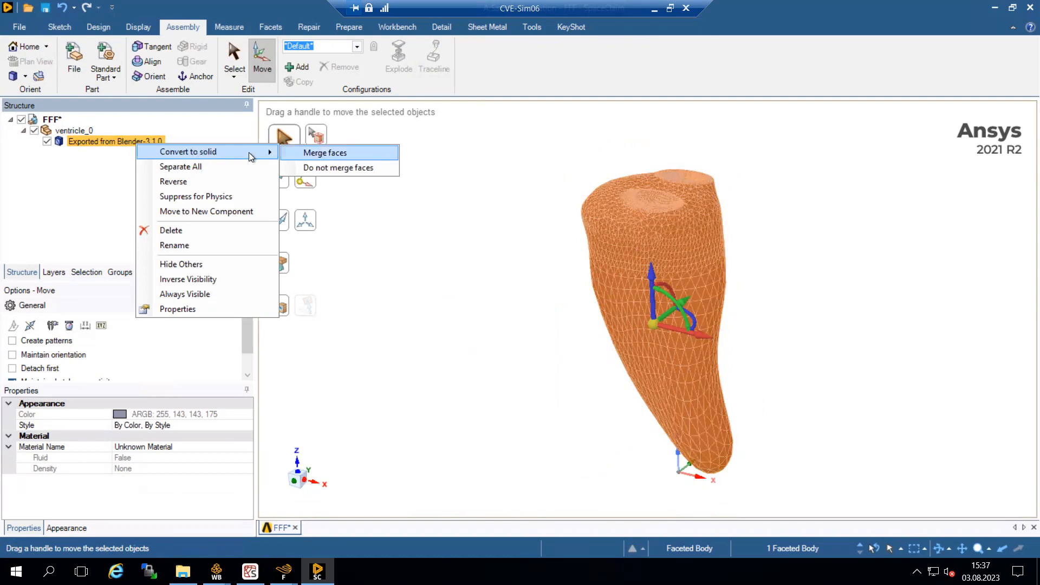
{"action": "left_click", "coordinate": [324, 167]}
{"action": "middle_click_drag", "start_coordinate": [660, 298], "coordinate": [651, 274]}
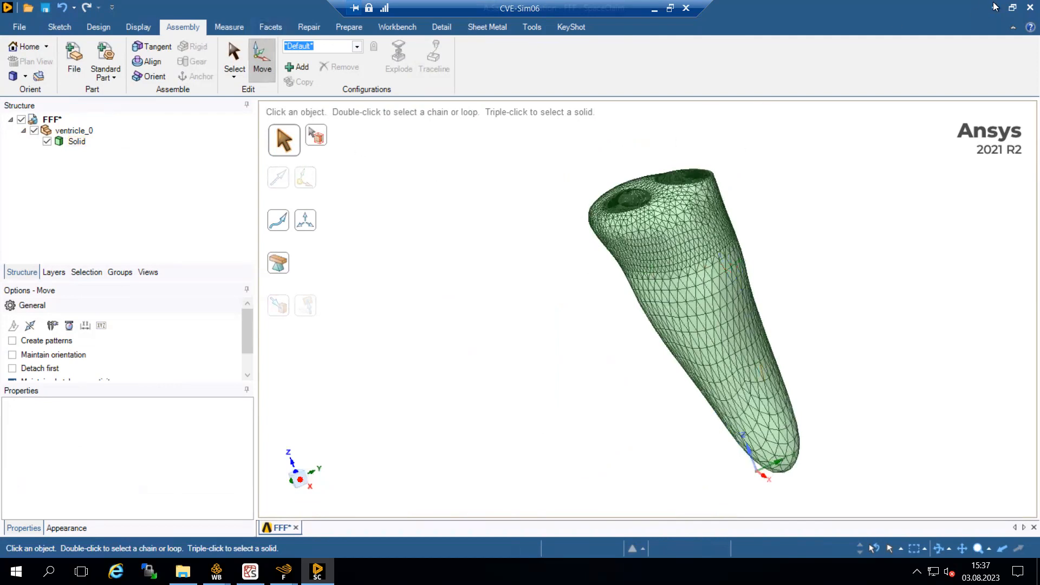
Close SpaceClaim and update the upstream components of the Mesh cell in Workbench
{"action": "left_click", "coordinate": [1020, 10]}
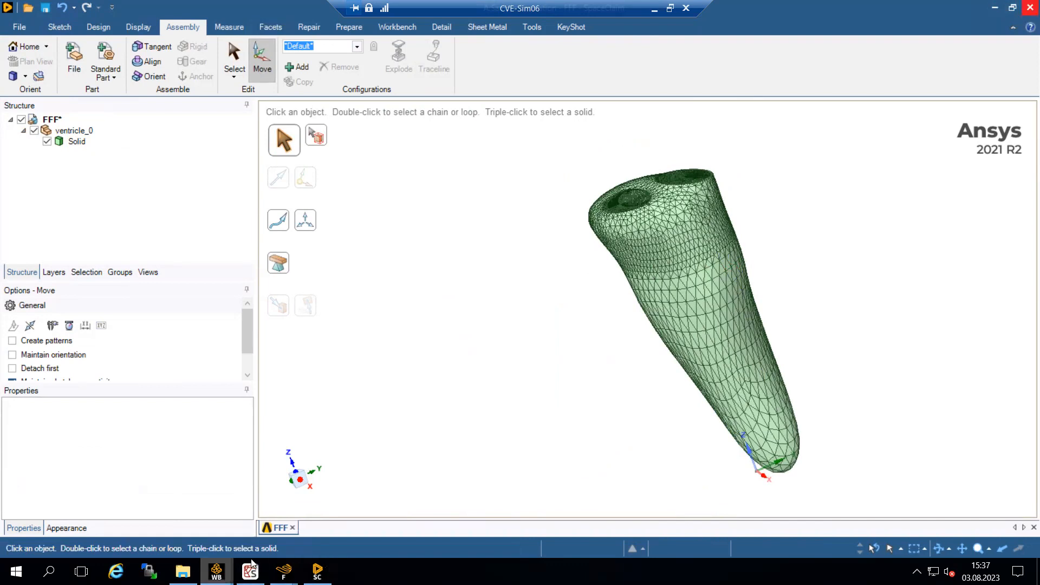
{"action": "left_click", "coordinate": [343, 517]}
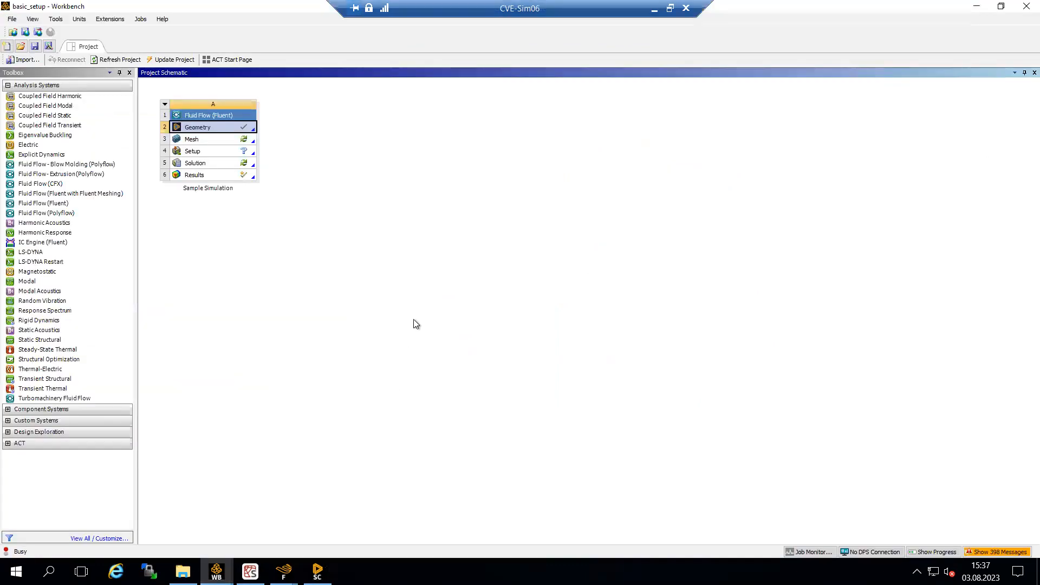
{"action": "right_click", "coordinate": [224, 142]}
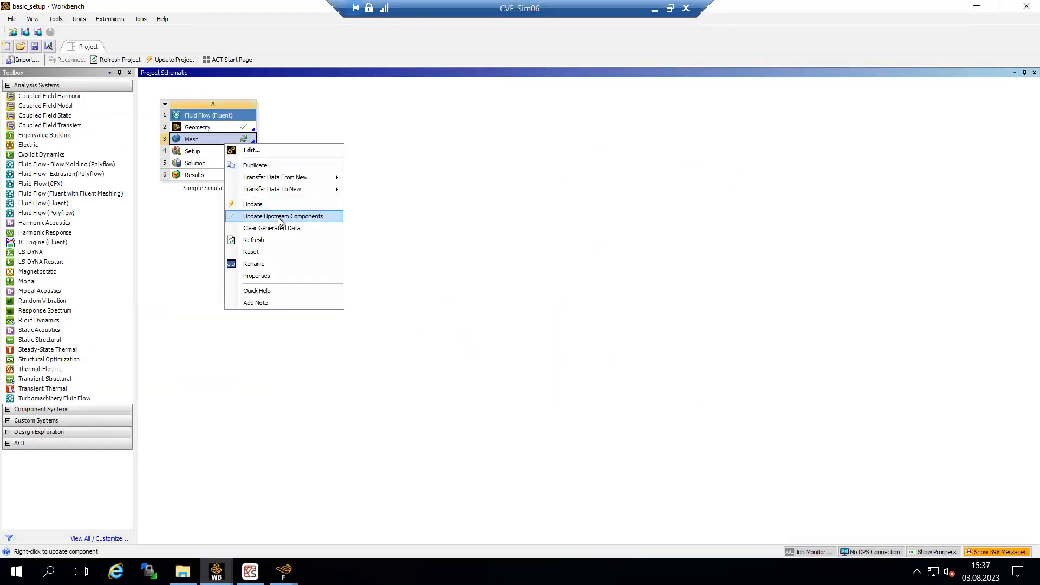
{"action": "left_click", "coordinate": [280, 218]}
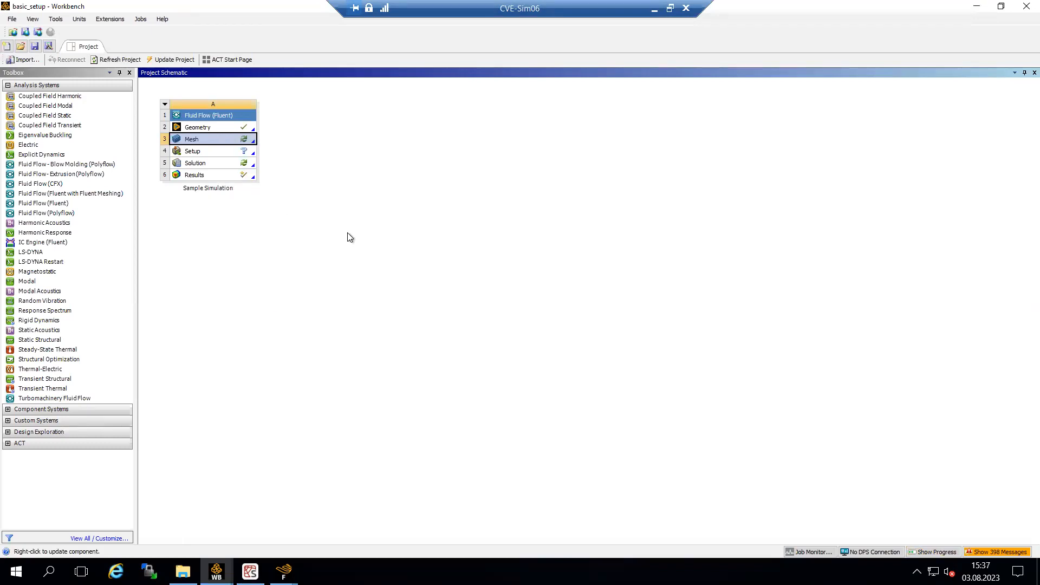
Open the Mesh cell for editing, re-read the upstream data and inspect the ventricle geometry
{"action": "right_click", "coordinate": [216, 143]}
{"action": "left_click", "coordinate": [209, 142]}
{"action": "double_click", "coordinate": [209, 142]}
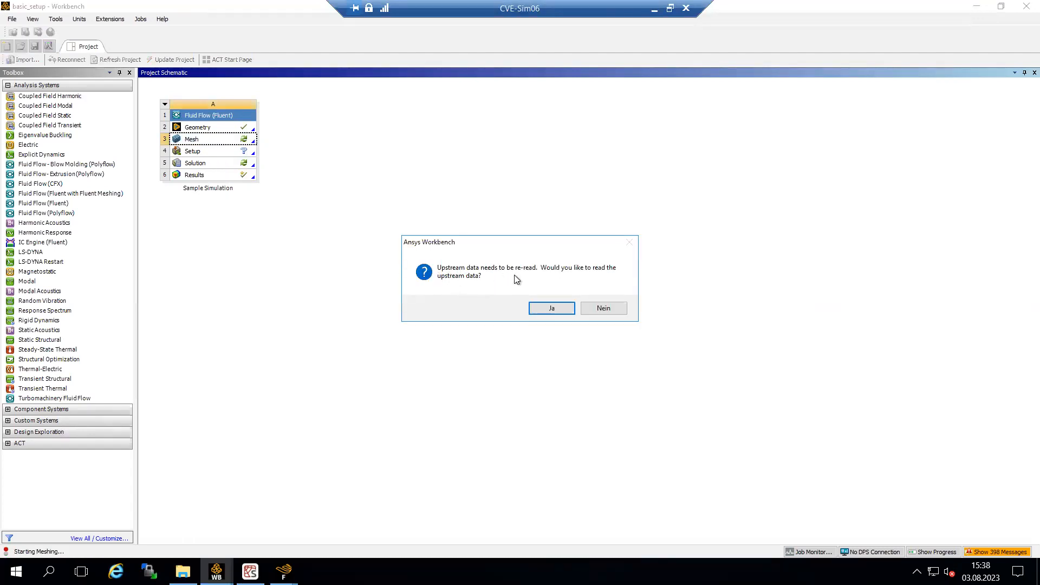
{"action": "left_click", "coordinate": [551, 310]}
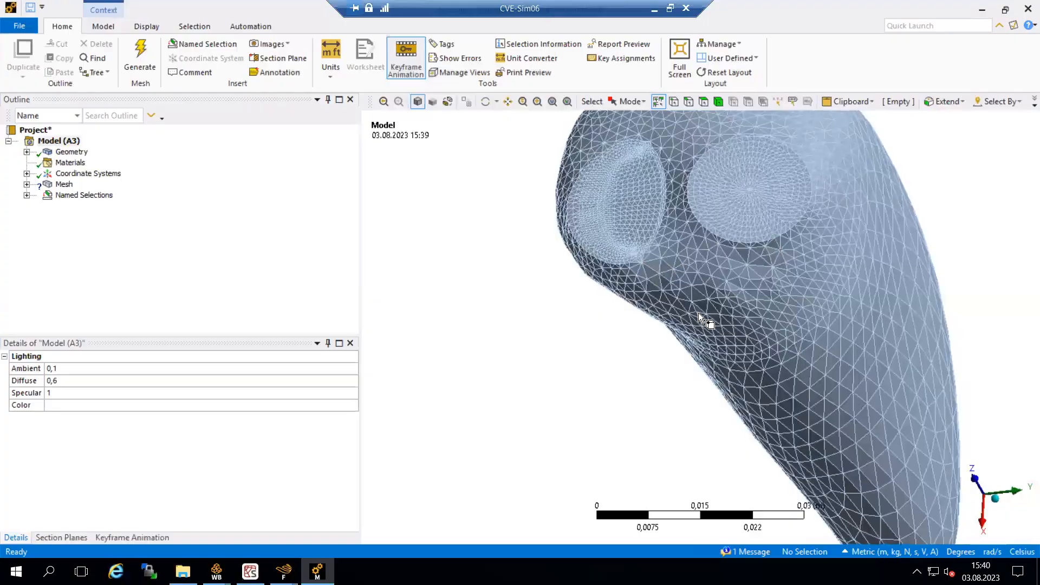
{"action": "scroll", "coordinate": [687, 316], "scroll_direction": "down", "scroll_amount": 5}
{"action": "middle_click_drag", "start_coordinate": [687, 315], "coordinate": [725, 308]}
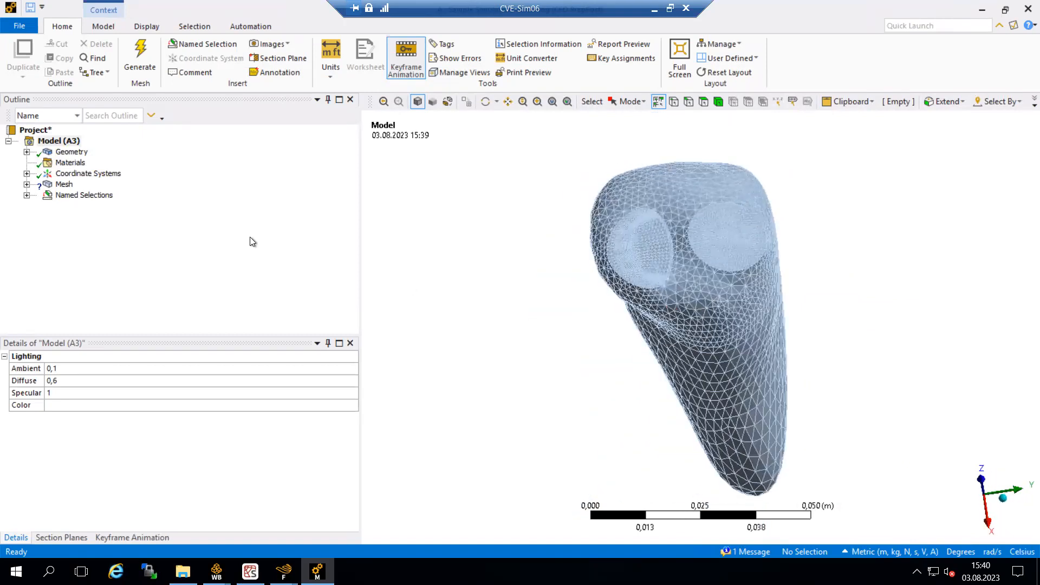
Scope the Patch Conforming Method under Mesh to the ventricle body using body selection
{"action": "left_click", "coordinate": [26, 184]}
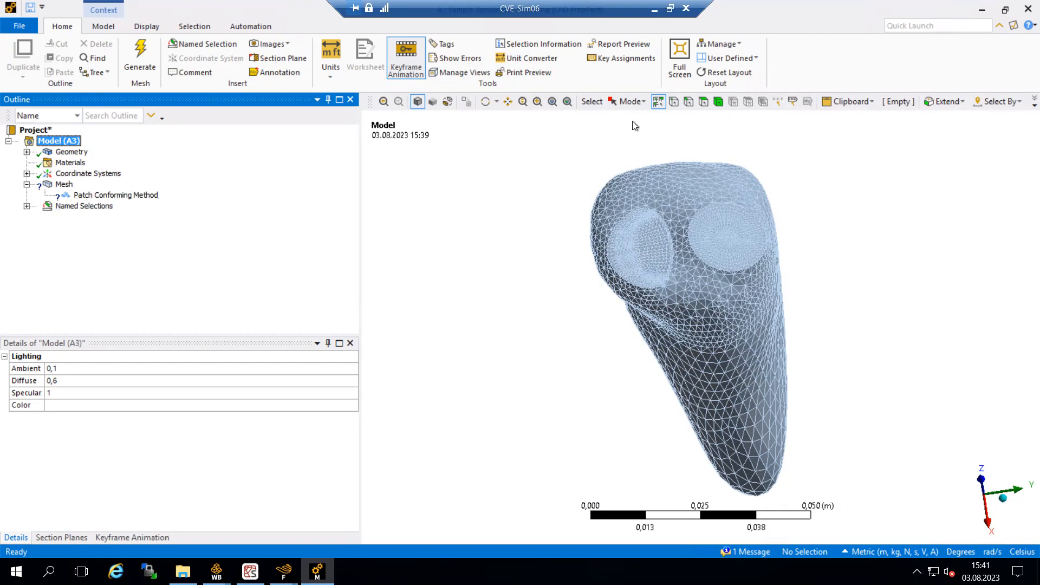
{"action": "left_click", "coordinate": [122, 194]}
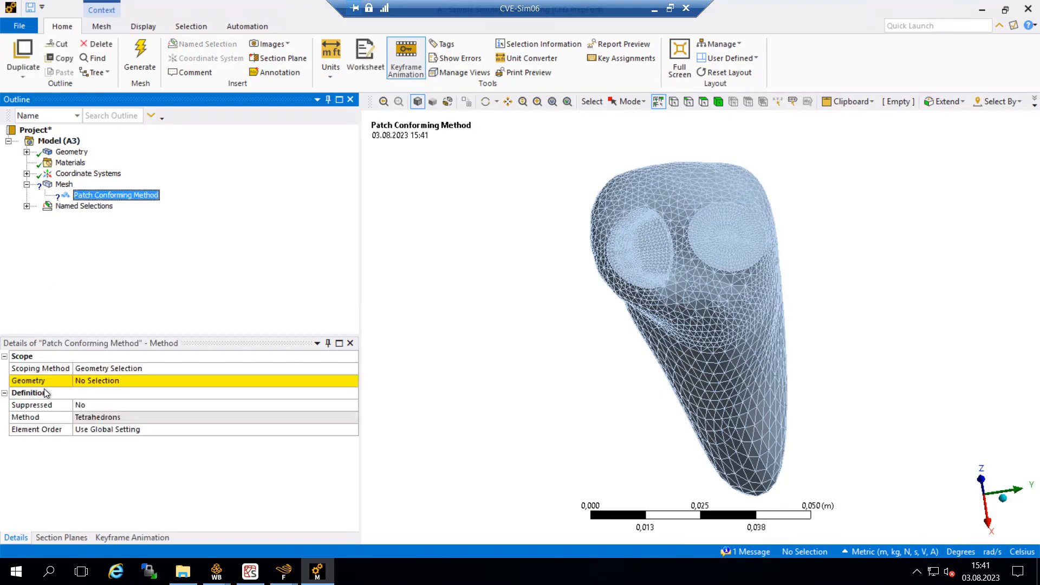
{"action": "left_click", "coordinate": [717, 103]}
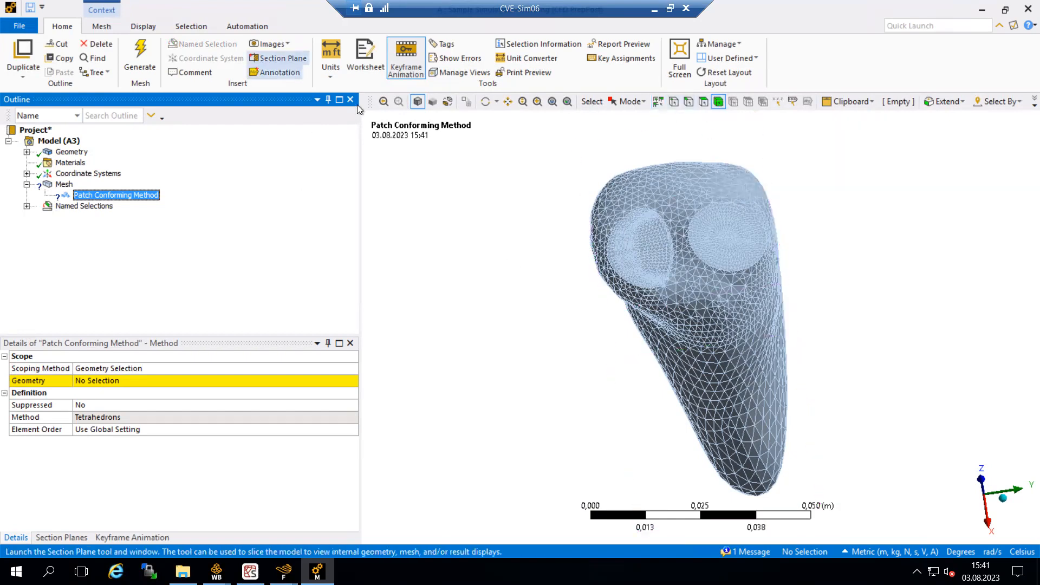
{"action": "left_click", "coordinate": [676, 244]}
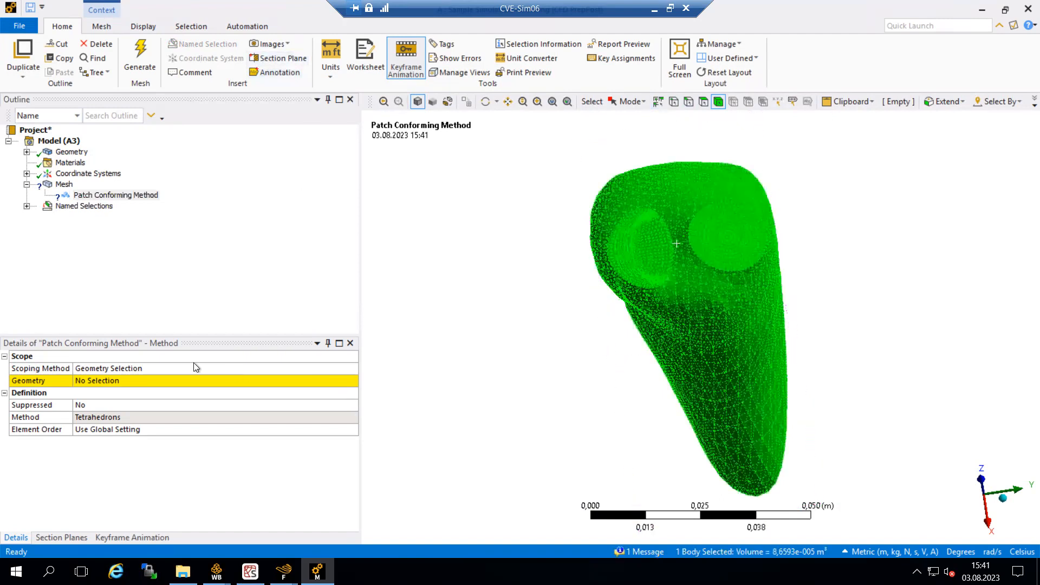
{"action": "left_click", "coordinate": [112, 381]}
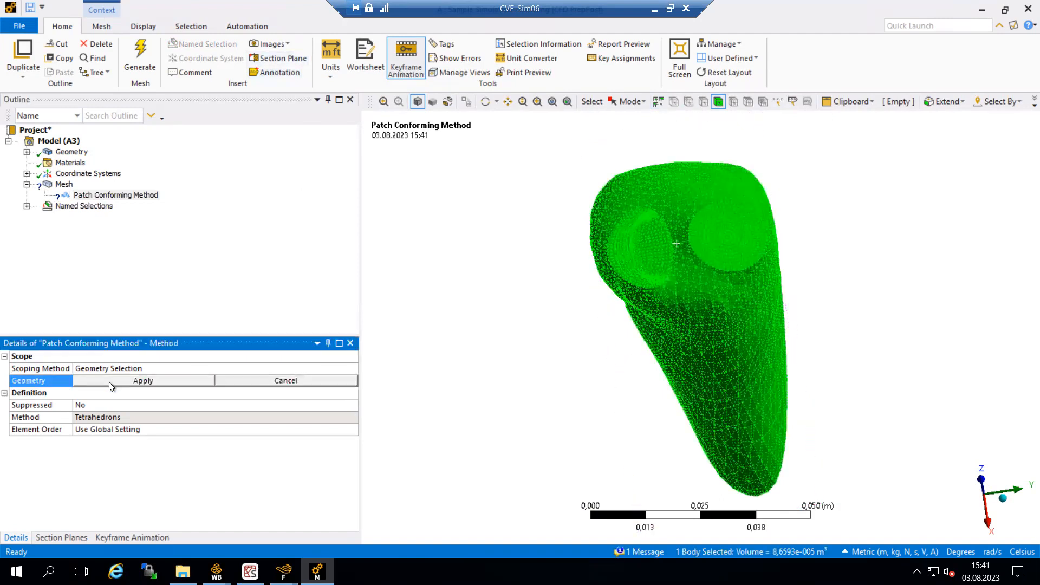
{"action": "left_click", "coordinate": [109, 382]}
{"action": "middle_click_drag", "start_coordinate": [647, 335], "coordinate": [639, 297]}
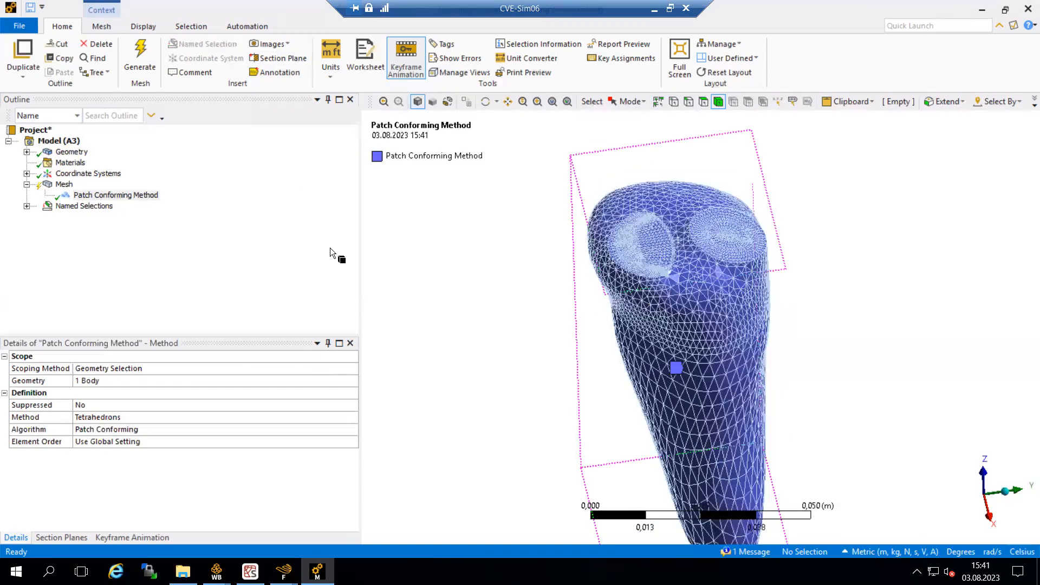
Assign the whole ventricle body to the ventricle named selection
{"action": "left_click", "coordinate": [27, 207]}
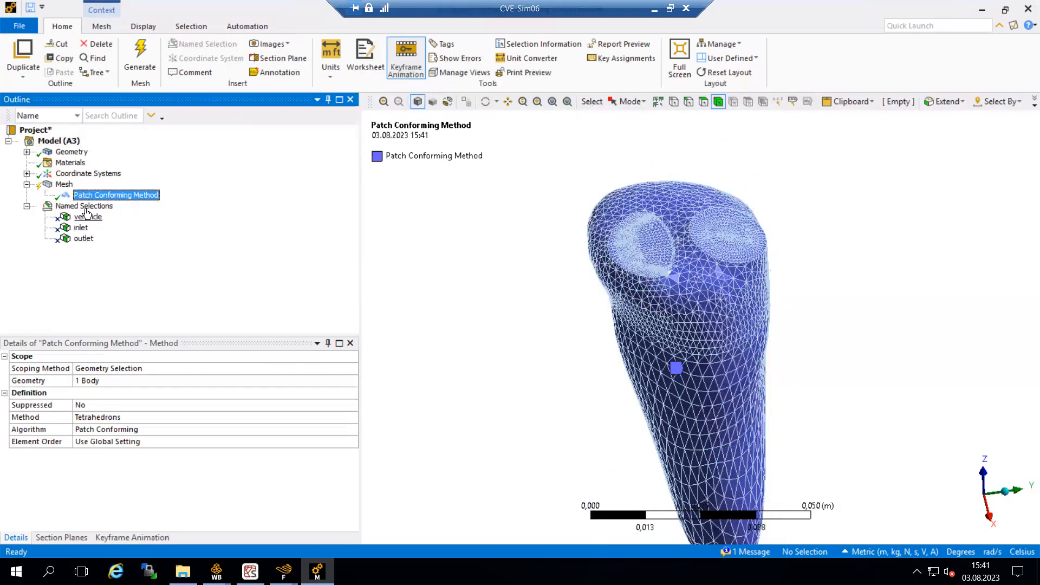
{"action": "left_click", "coordinate": [96, 207]}
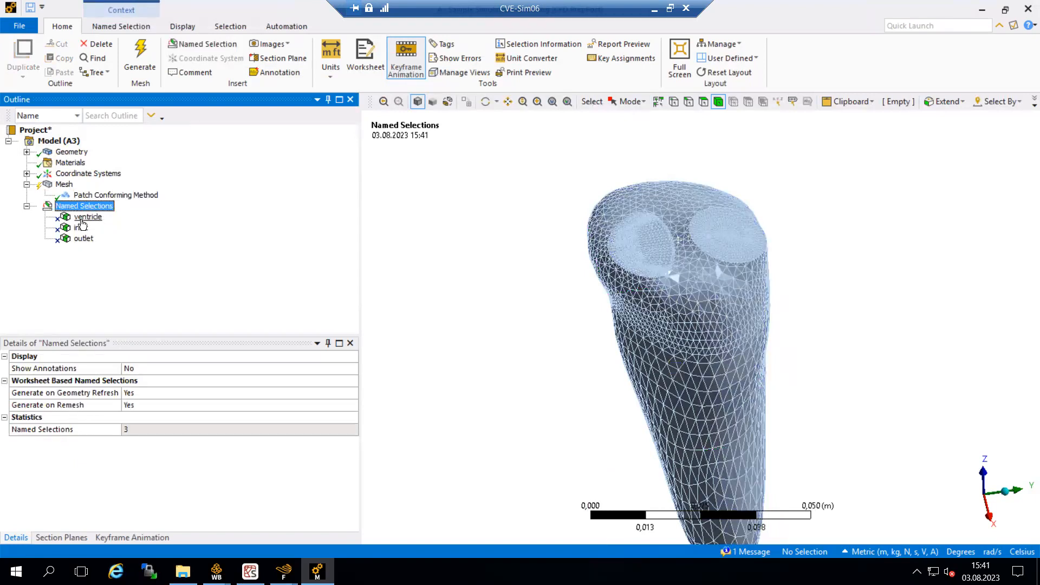
{"action": "right_click", "coordinate": [100, 207]}
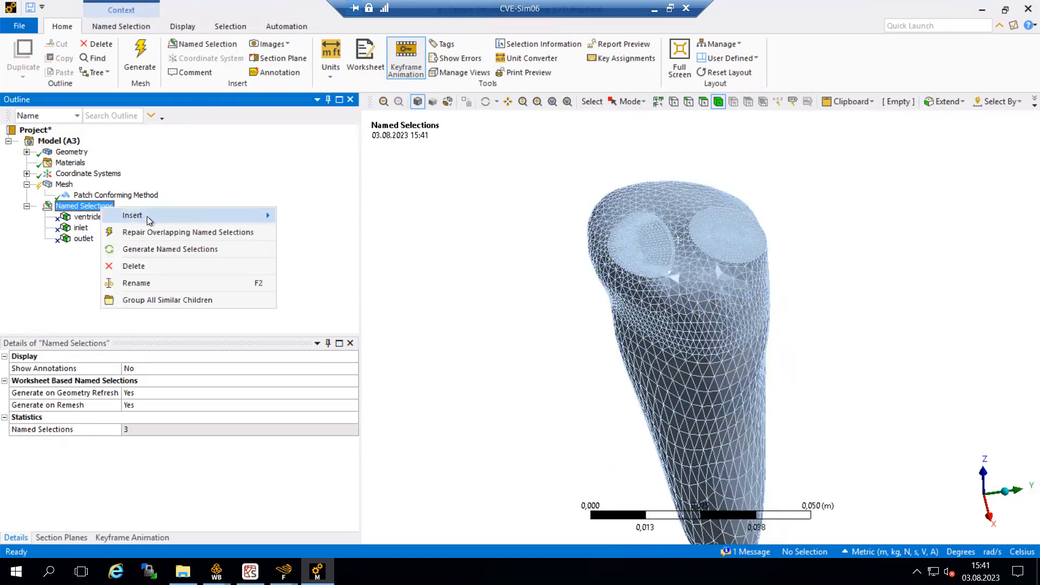
{"action": "mouse_move", "coordinate": [149, 219]}
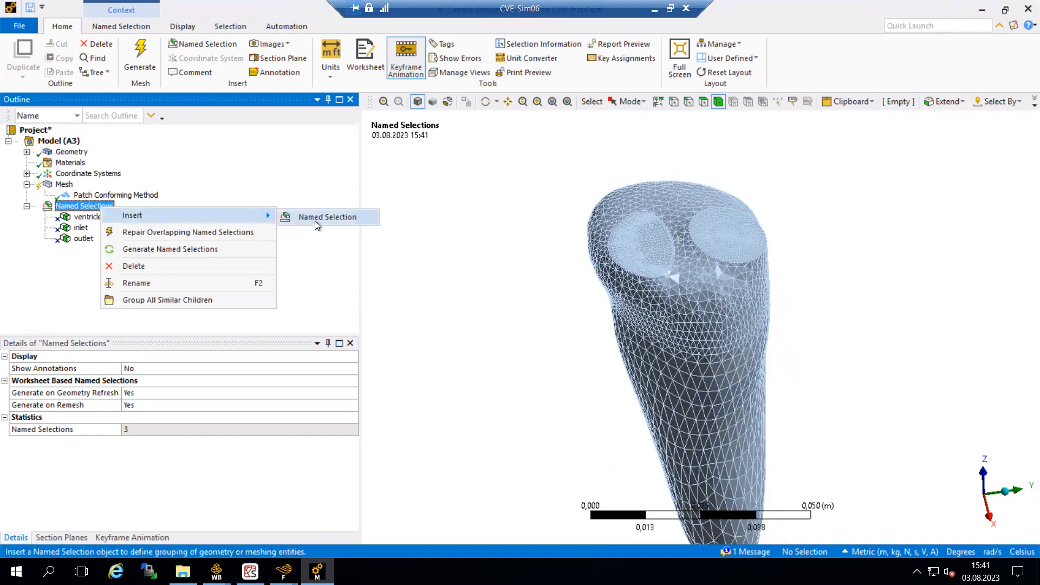
{"action": "left_click", "coordinate": [64, 251]}
{"action": "left_click", "coordinate": [90, 220]}
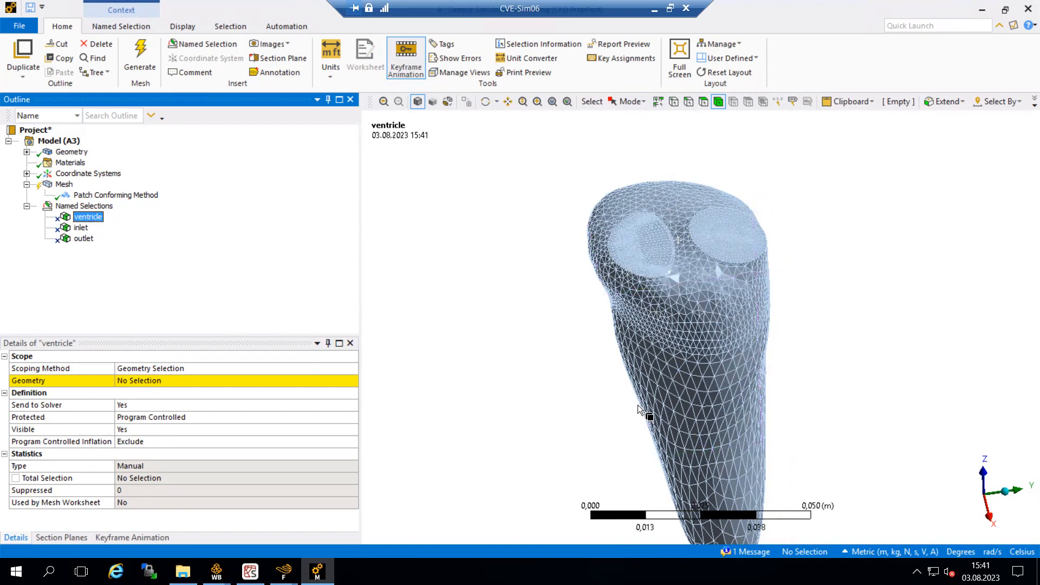
{"action": "left_click", "coordinate": [691, 268]}
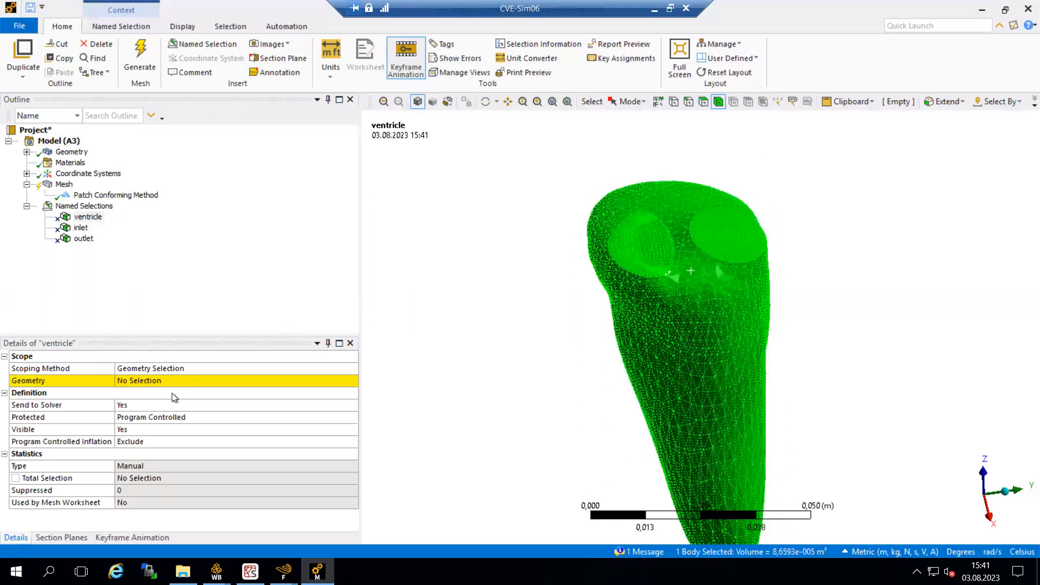
{"action": "left_click", "coordinate": [154, 381]}
{"action": "left_click", "coordinate": [156, 382]}
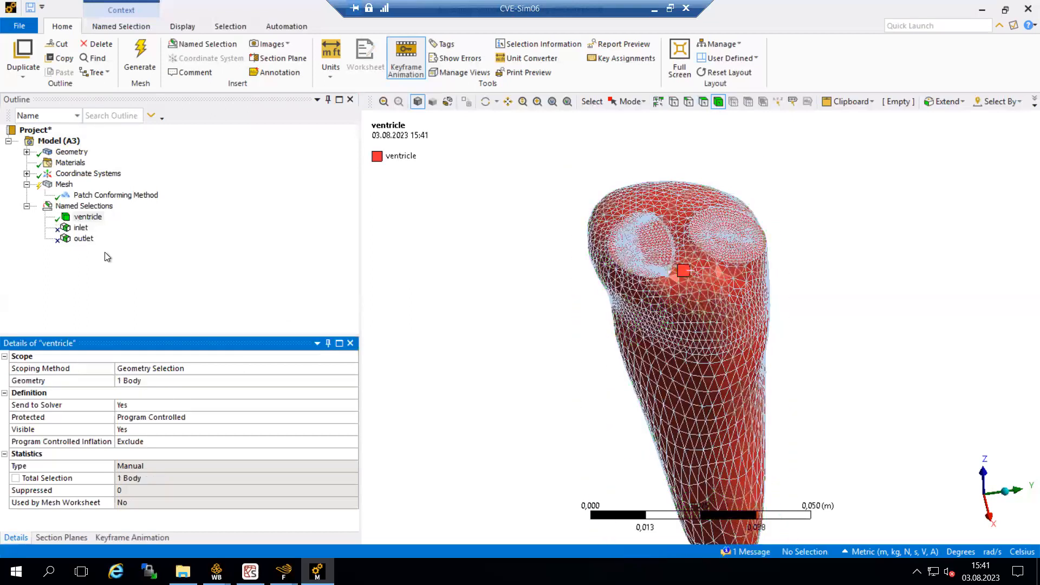
For the inlet named selection, select a ring of faces just inside the rim of the crescent-shaped valve opening using face selection
{"action": "left_click", "coordinate": [79, 230]}
{"action": "scroll", "coordinate": [635, 230], "scroll_direction": "up", "scroll_amount": 3}
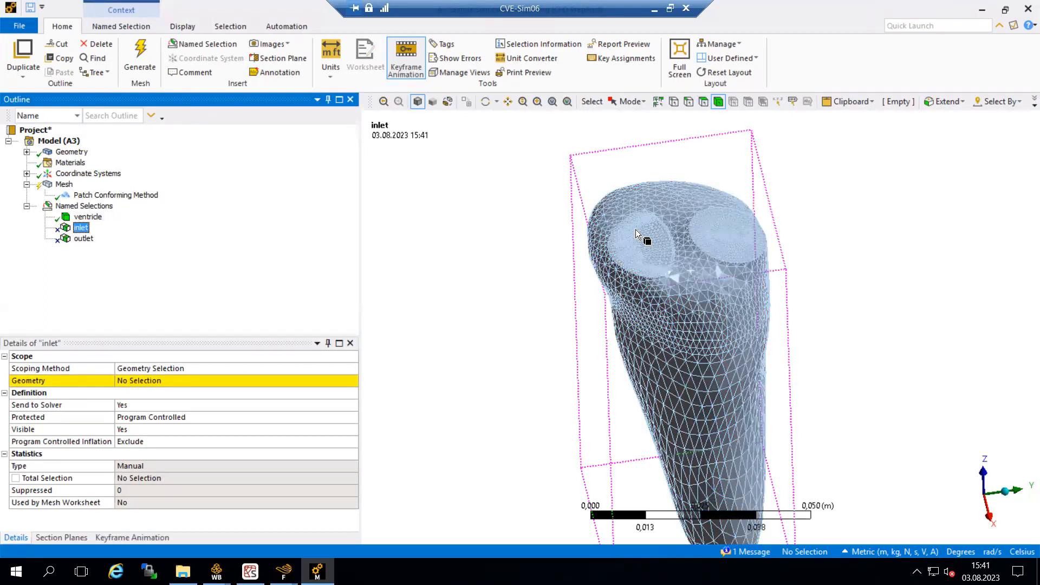
{"action": "scroll", "coordinate": [624, 245], "scroll_direction": "up", "scroll_amount": 4}
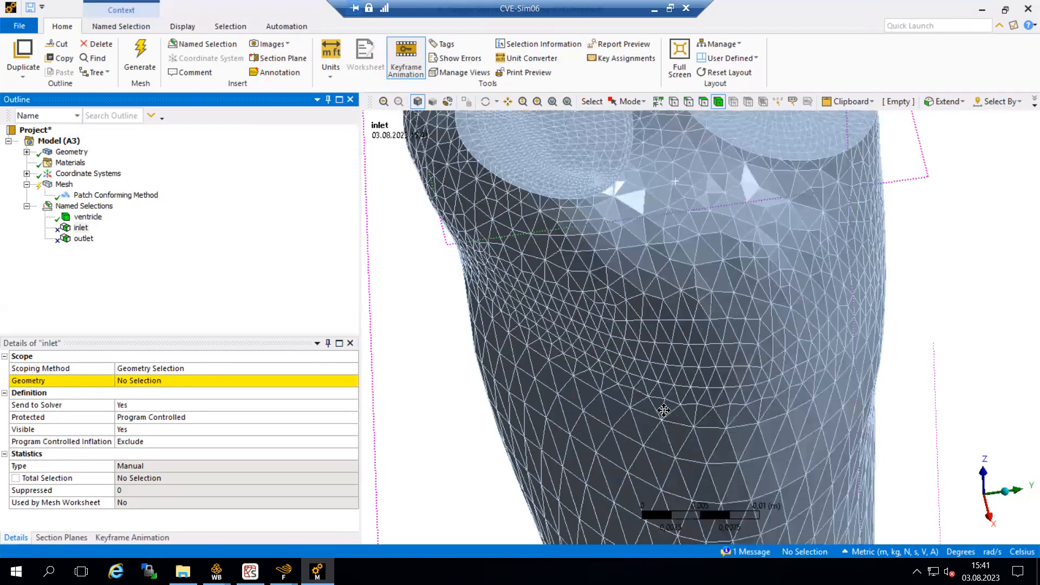
{"action": "middle_click_drag", "start_coordinate": [622, 292], "coordinate": [683, 487], "text": "ctrl"}
{"action": "left_click", "coordinate": [703, 101]}
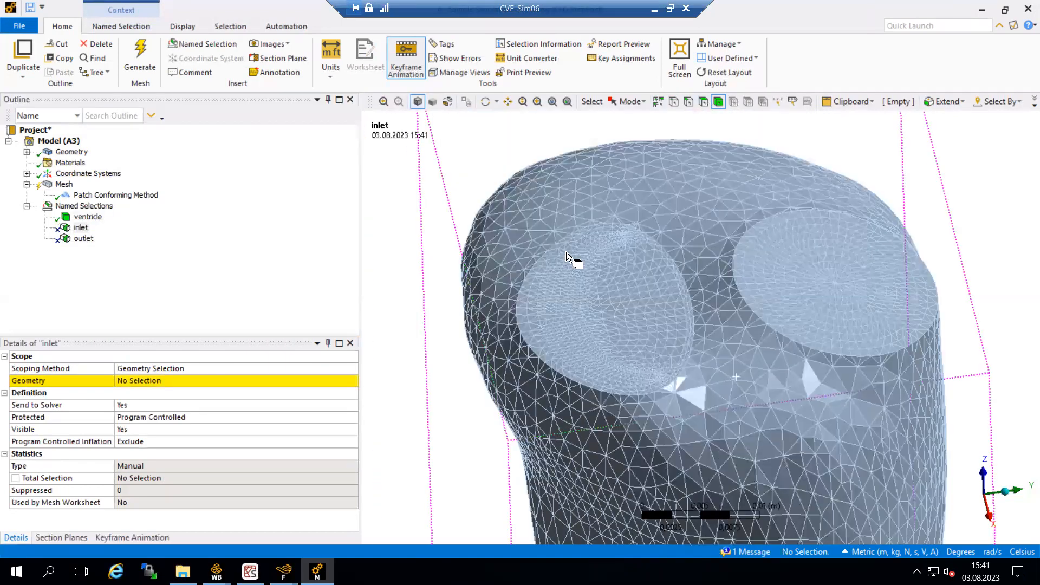
{"action": "scroll", "coordinate": [542, 266], "scroll_direction": "up", "scroll_amount": 2}
{"action": "scroll", "coordinate": [683, 299], "scroll_direction": "up", "scroll_amount": 2}
{"action": "middle_click_drag", "start_coordinate": [725, 329], "coordinate": [707, 338]}
{"action": "mouse_move", "coordinate": [561, 265]}
{"action": "left_mouse_down"}
{"action": "mouse_move", "coordinate": [594, 210]}
{"action": "mouse_move", "coordinate": [662, 162]}
{"action": "left_mouse_up"}
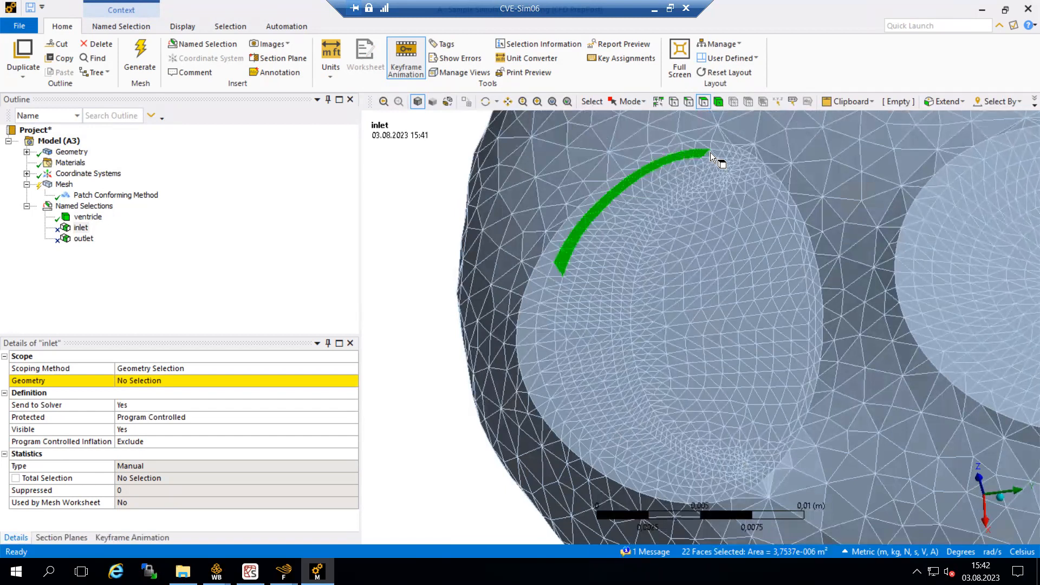
{"action": "mouse_move", "coordinate": [749, 160]}
{"action": "left_mouse_down"}
{"action": "mouse_move", "coordinate": [806, 257]}
{"action": "mouse_move", "coordinate": [802, 389]}
{"action": "left_mouse_up"}
{"action": "left_click_drag", "start_coordinate": [779, 455], "coordinate": [709, 488]}
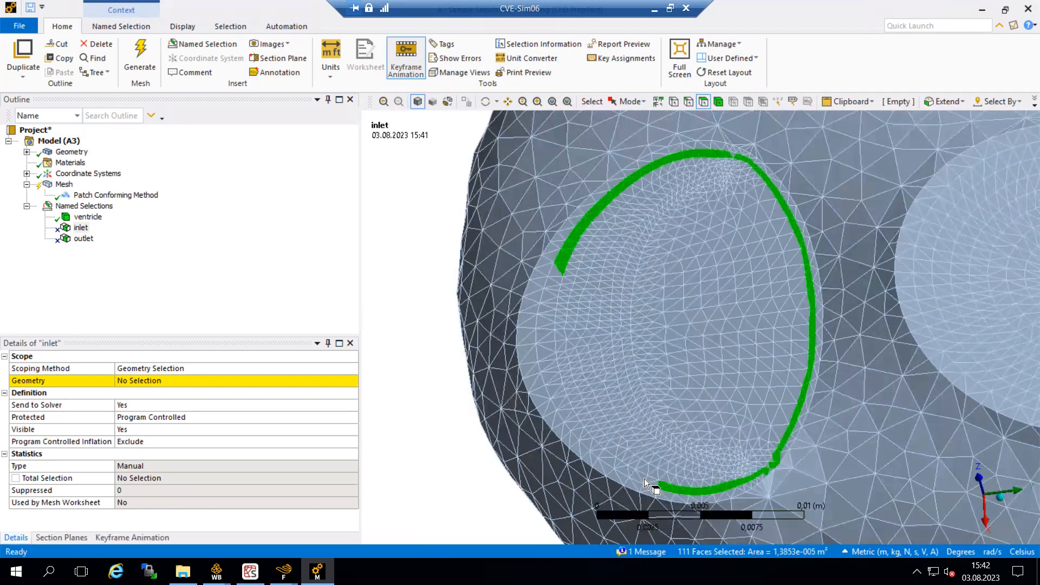
{"action": "mouse_move", "coordinate": [577, 435]}
{"action": "left_mouse_down"}
{"action": "mouse_move", "coordinate": [551, 375]}
{"action": "mouse_move", "coordinate": [548, 330]}
{"action": "left_mouse_up"}
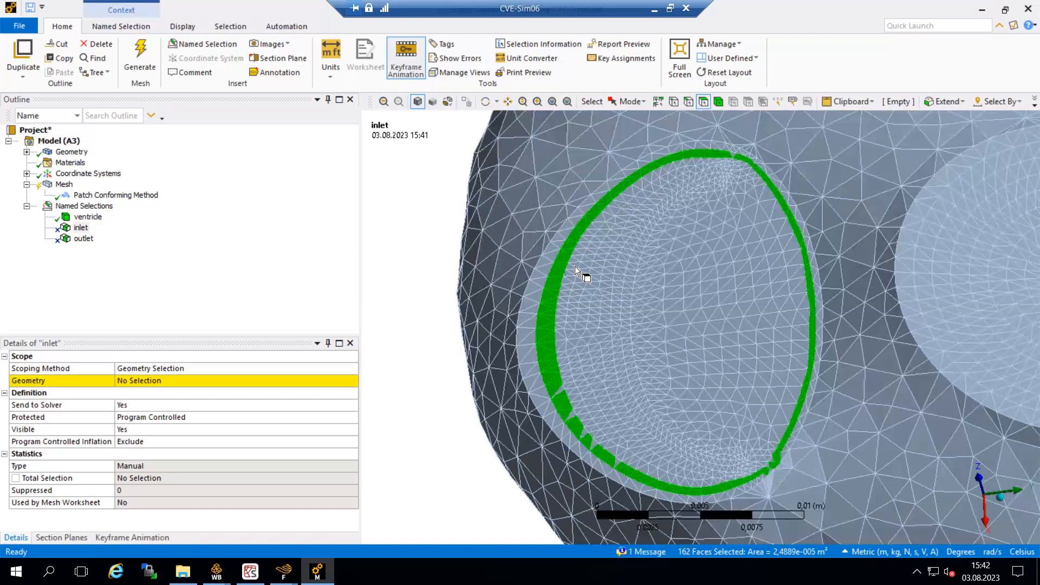
Add the missing faces to close the ring around the inlet opening and hide the ring faces
{"action": "left_click", "coordinate": [557, 392], "text": "ctrl"}
{"action": "left_click", "coordinate": [591, 443], "text": "ctrl"}
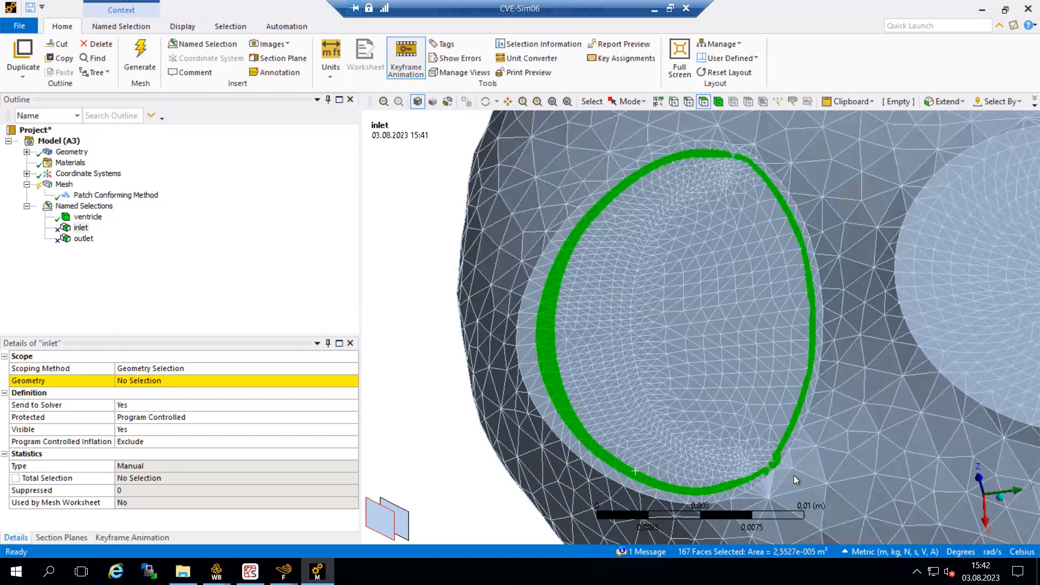
{"action": "scroll", "coordinate": [795, 476], "scroll_direction": "up", "scroll_amount": 1}
{"action": "scroll", "coordinate": [786, 303], "scroll_direction": "up", "scroll_amount": 2}
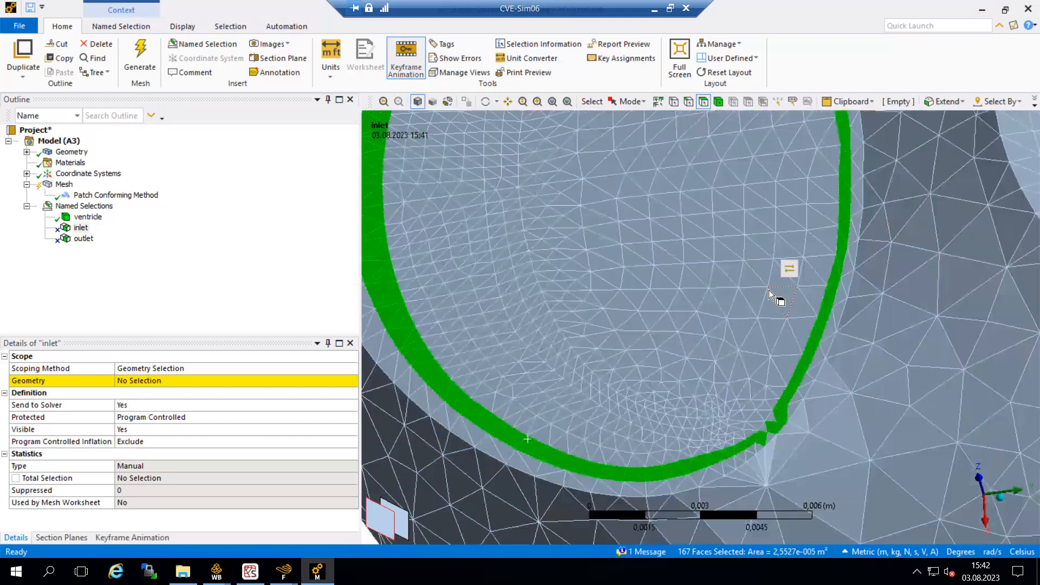
{"action": "left_click", "coordinate": [751, 440], "text": "ctrl"}
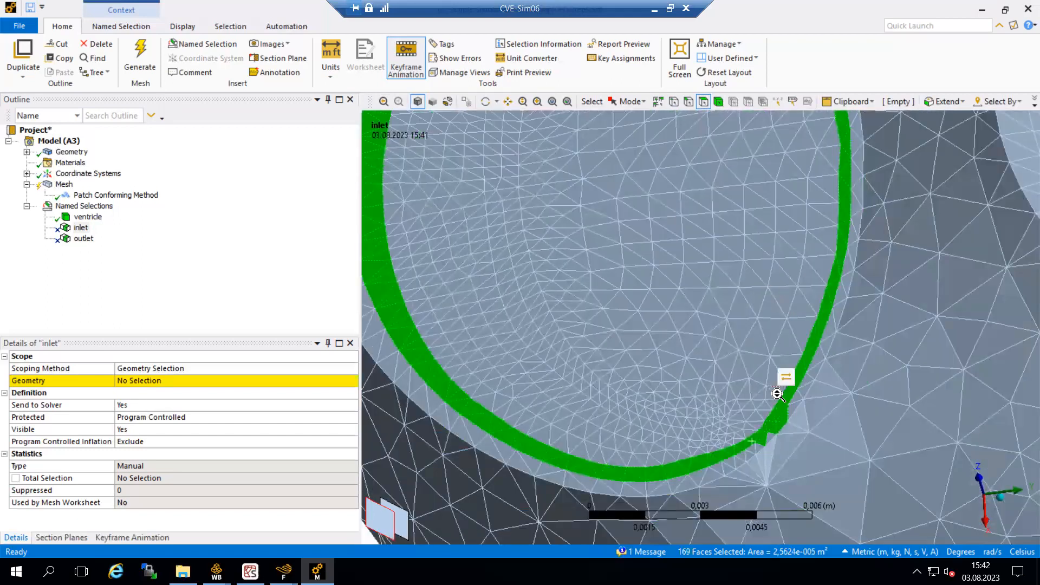
{"action": "scroll", "coordinate": [777, 394], "scroll_direction": "down", "scroll_amount": 2}
{"action": "left_click", "coordinate": [732, 339]}
{"action": "mouse_move", "coordinate": [685, 334]}
{"action": "middle_mouse_down"}
{"action": "mouse_move", "coordinate": [750, 298]}
{"action": "mouse_move", "coordinate": [679, 318]}
{"action": "middle_mouse_up"}
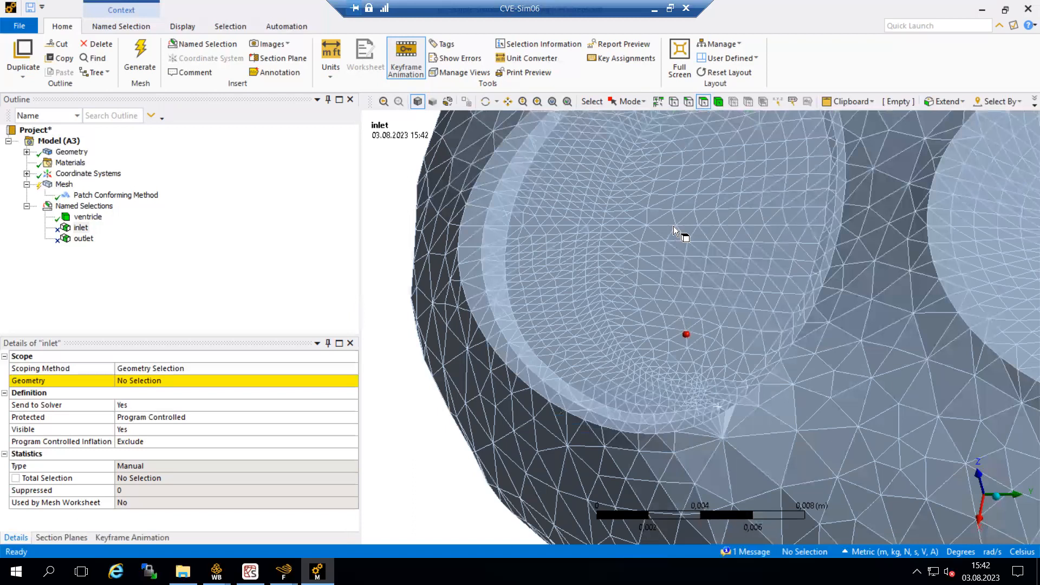
Select all faces enclosed by the hidden ring and assign them to the inlet named selection
{"action": "scroll", "coordinate": [645, 268], "scroll_direction": "down", "scroll_amount": 2}
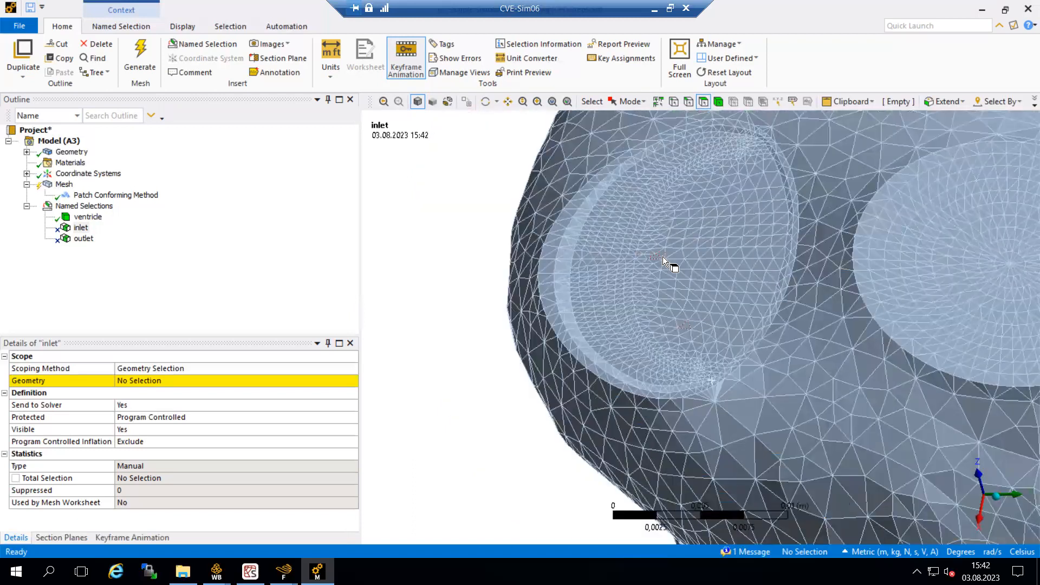
{"action": "left_click", "coordinate": [662, 258]}
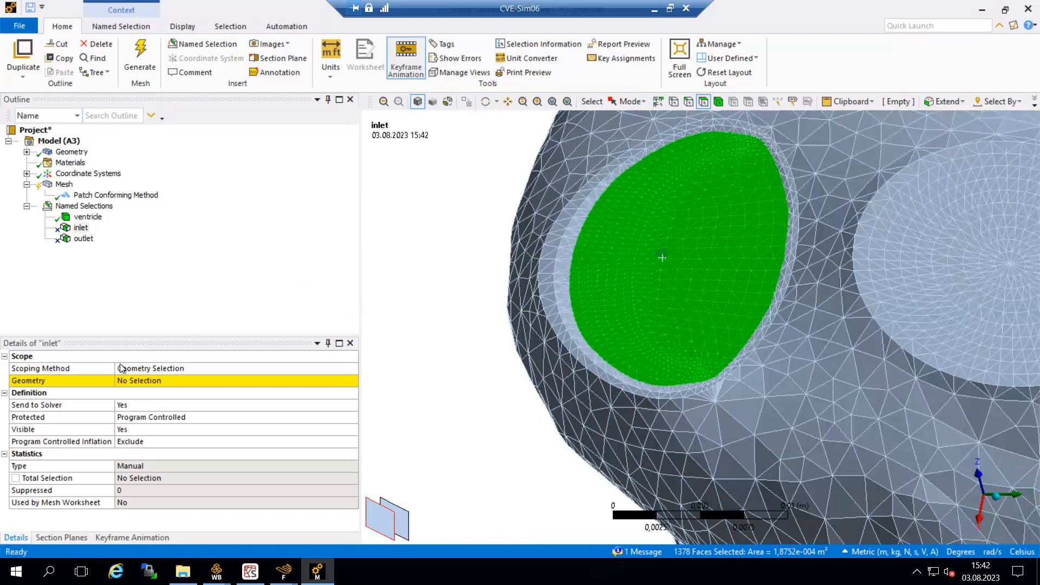
{"action": "left_click", "coordinate": [81, 227]}
{"action": "left_click", "coordinate": [141, 381]}
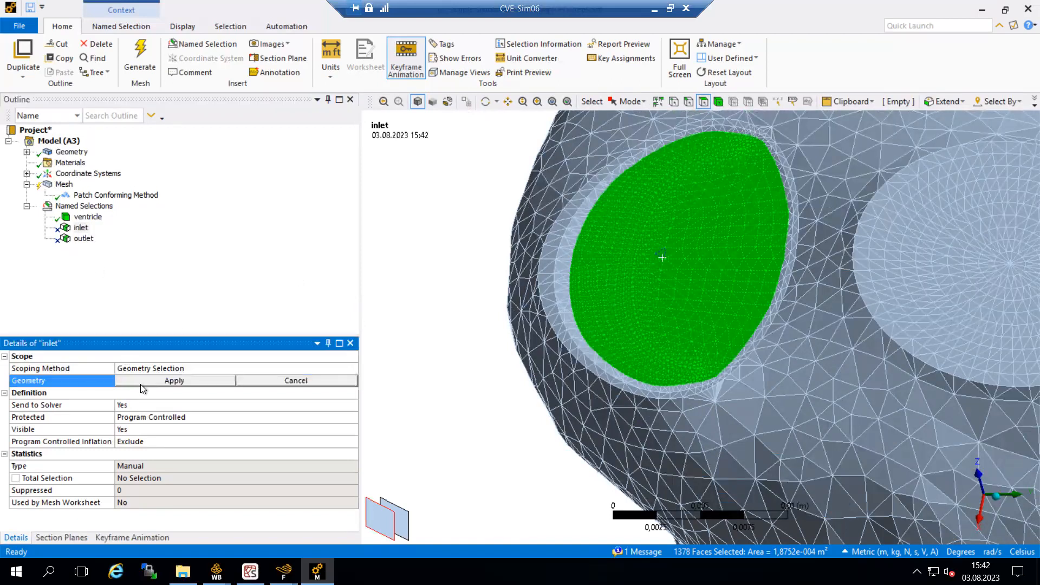
{"action": "left_click", "coordinate": [218, 380]}
Select a closed ring of faces just inside the rim of the round second opening and hide them
{"action": "middle_click_drag", "start_coordinate": [771, 283], "coordinate": [633, 272], "text": "ctrl"}
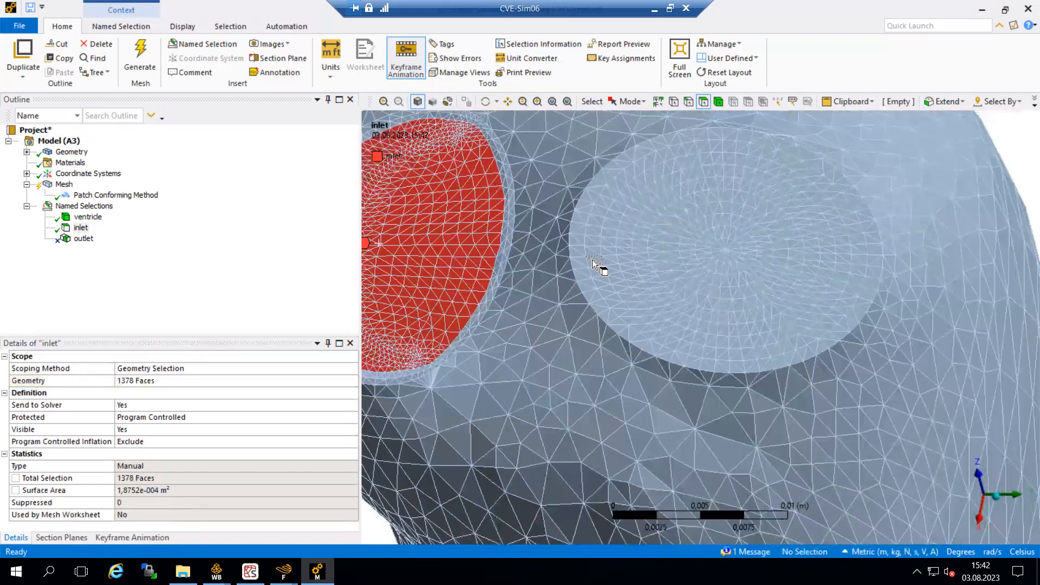
{"action": "left_click", "coordinate": [664, 152]}
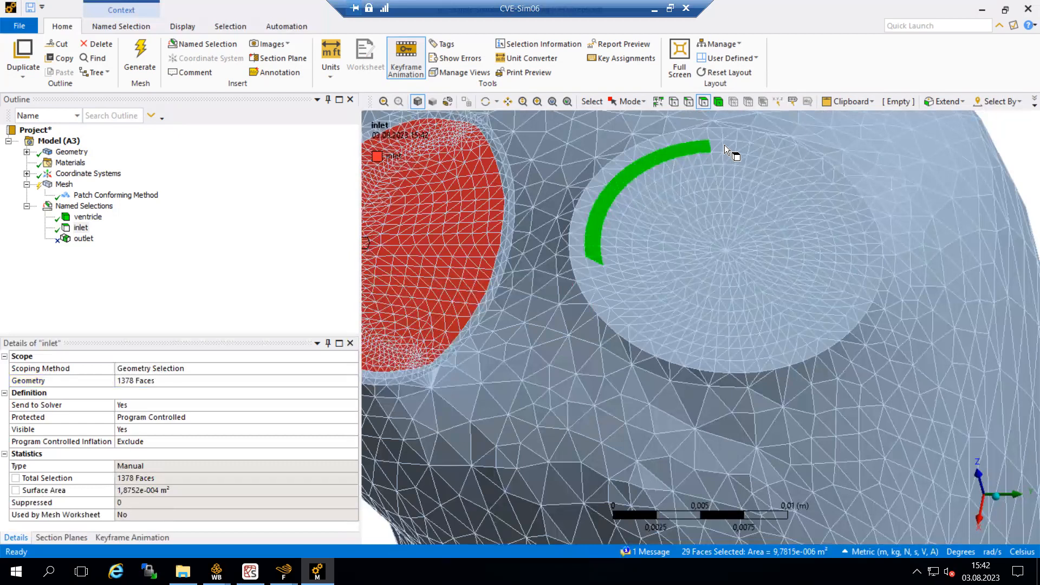
{"action": "mouse_move", "coordinate": [823, 194]}
{"action": "left_mouse_down"}
{"action": "mouse_move", "coordinate": [808, 173]}
{"action": "mouse_move", "coordinate": [836, 194]}
{"action": "mouse_move", "coordinate": [851, 233]}
{"action": "mouse_move", "coordinate": [847, 307]}
{"action": "left_mouse_up"}
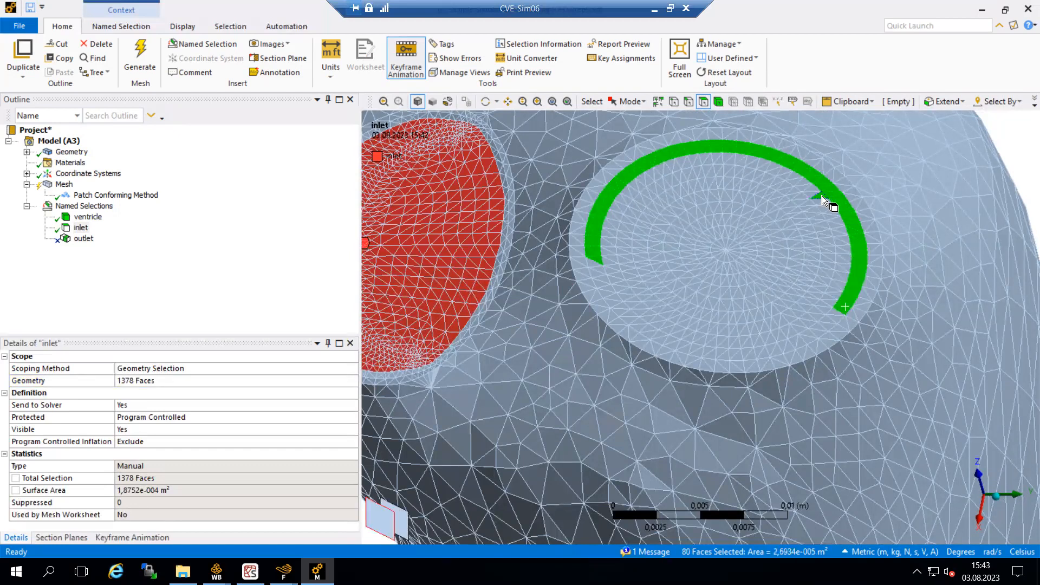
{"action": "mouse_move", "coordinate": [843, 290]}
{"action": "left_mouse_down", "text": "ctrl"}
{"action": "mouse_move", "coordinate": [830, 320]}
{"action": "mouse_move", "coordinate": [745, 352]}
{"action": "left_mouse_up", "text": "ctrl"}
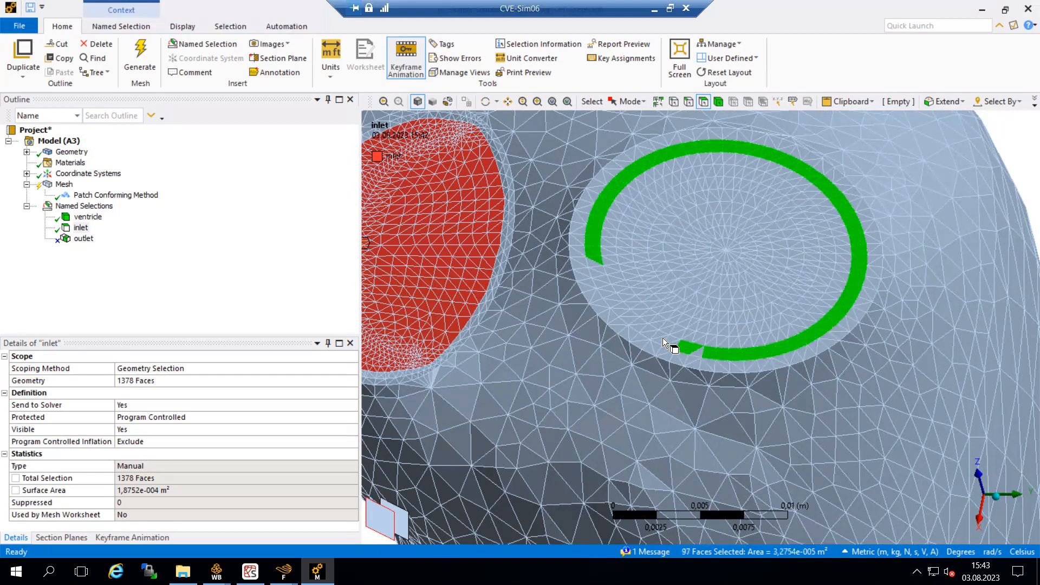
{"action": "left_click_drag", "start_coordinate": [592, 261], "coordinate": [595, 278], "text": "ctrl"}
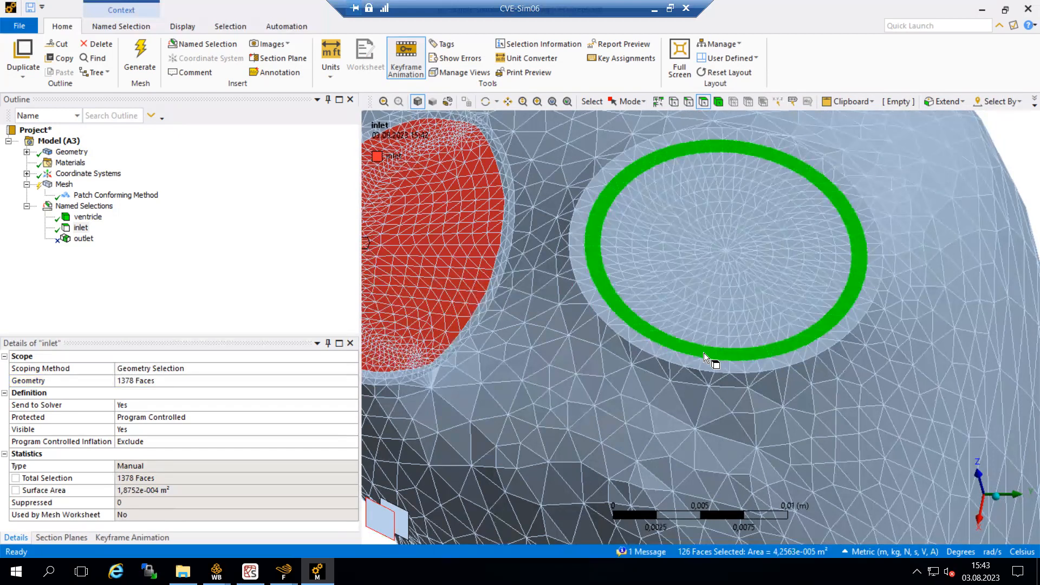
{"action": "middle_click_drag", "start_coordinate": [737, 265], "coordinate": [709, 282], "text": "ctrl"}
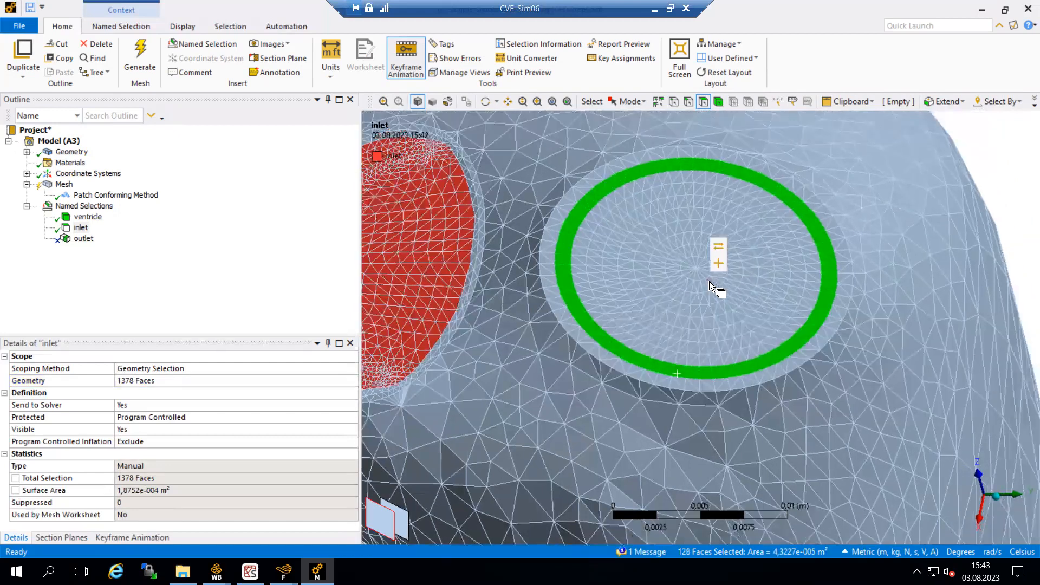
{"action": "key", "text": "F8"}
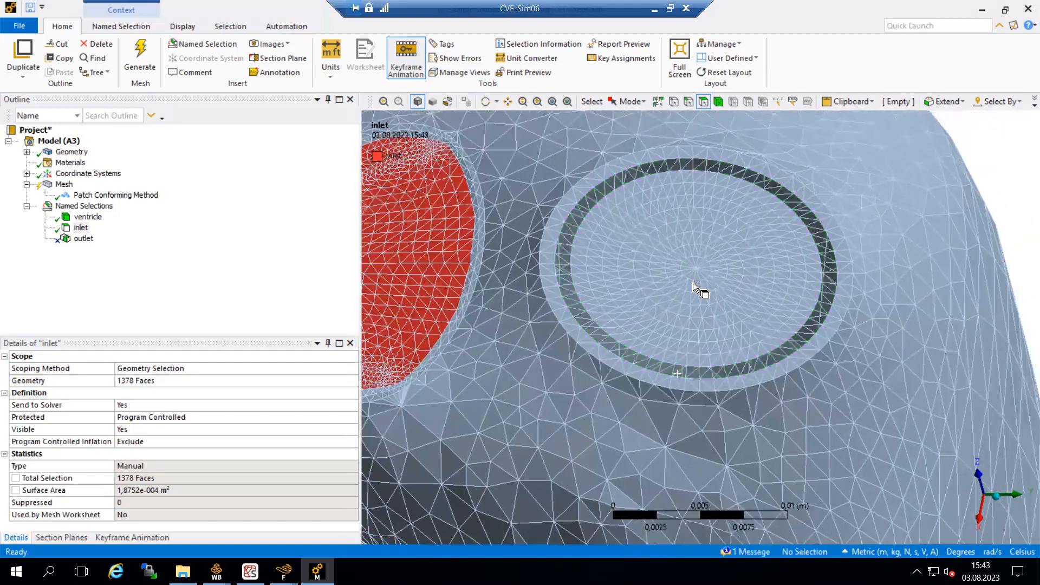
Select all faces enclosed by the hidden ring in the round opening and assign them to the outlet named selection
{"action": "left_click", "coordinate": [83, 239]}
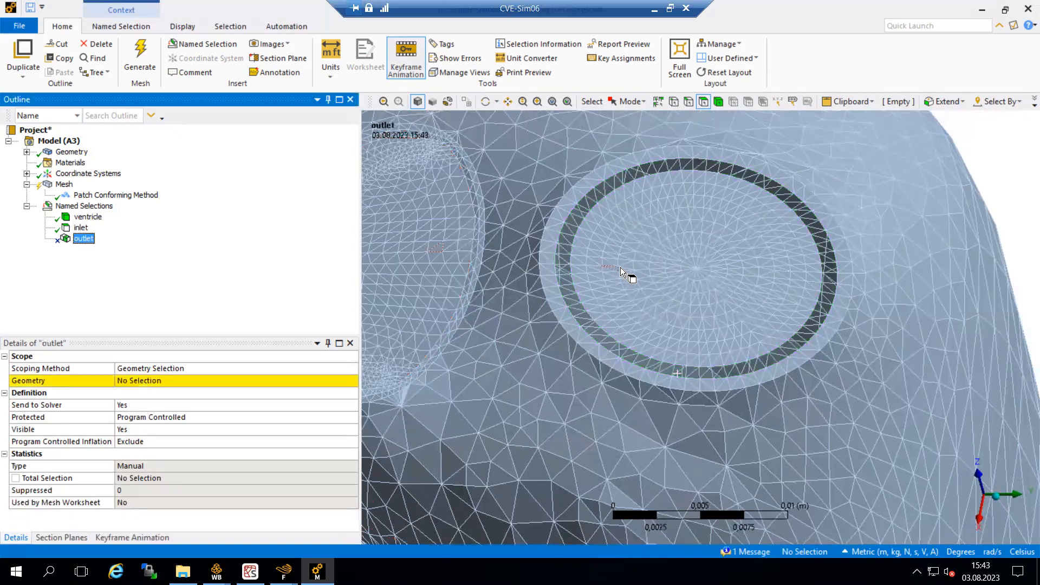
{"action": "left_click", "coordinate": [654, 266]}
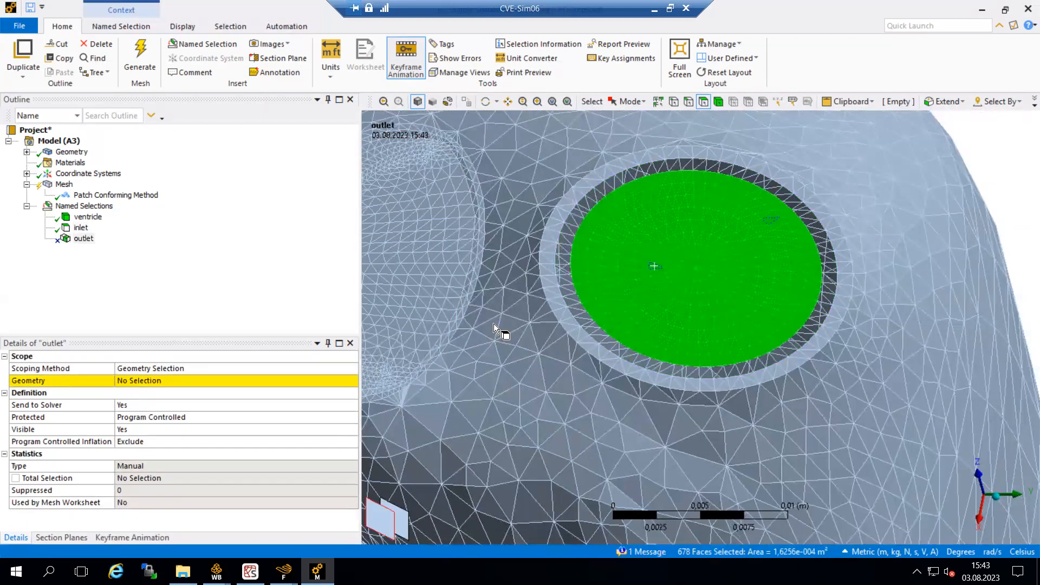
{"action": "left_click", "coordinate": [141, 383]}
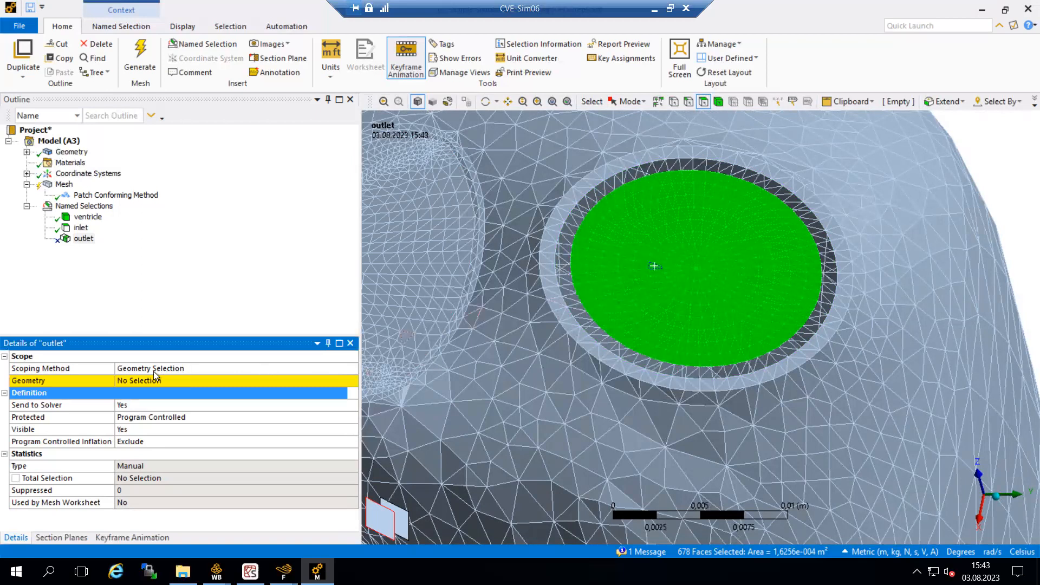
{"action": "left_click", "coordinate": [141, 382]}
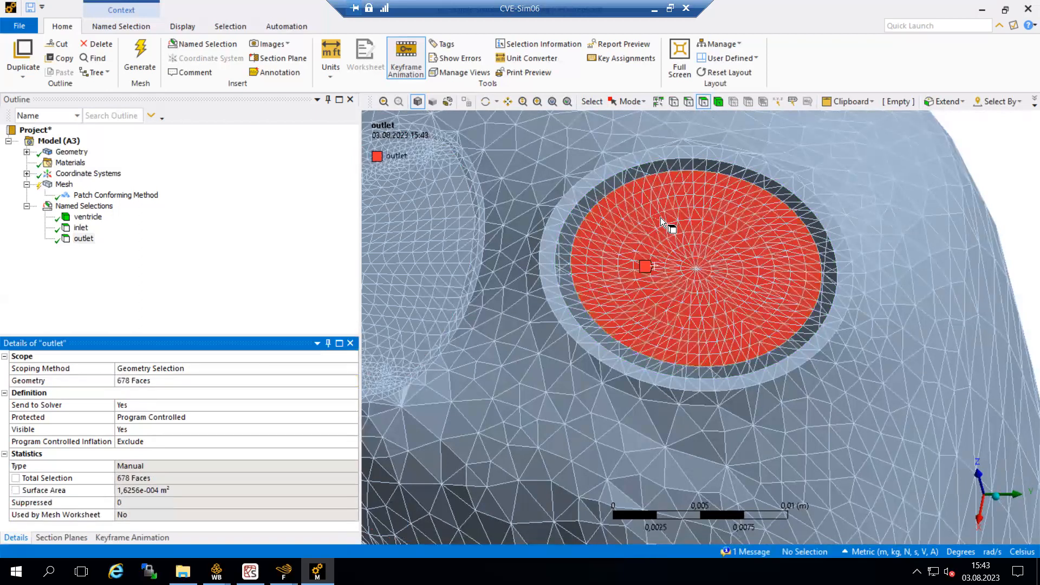
Restore the visibility of the hidden ring faces around the valve openings
{"action": "scroll", "coordinate": [623, 307], "scroll_direction": "down", "scroll_amount": 3}
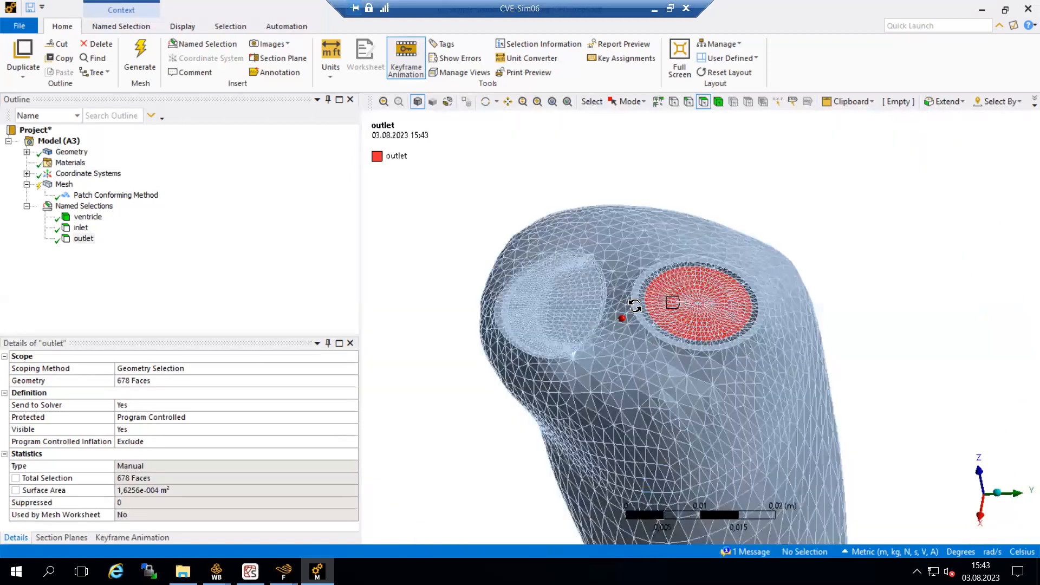
{"action": "right_click", "coordinate": [689, 184]}
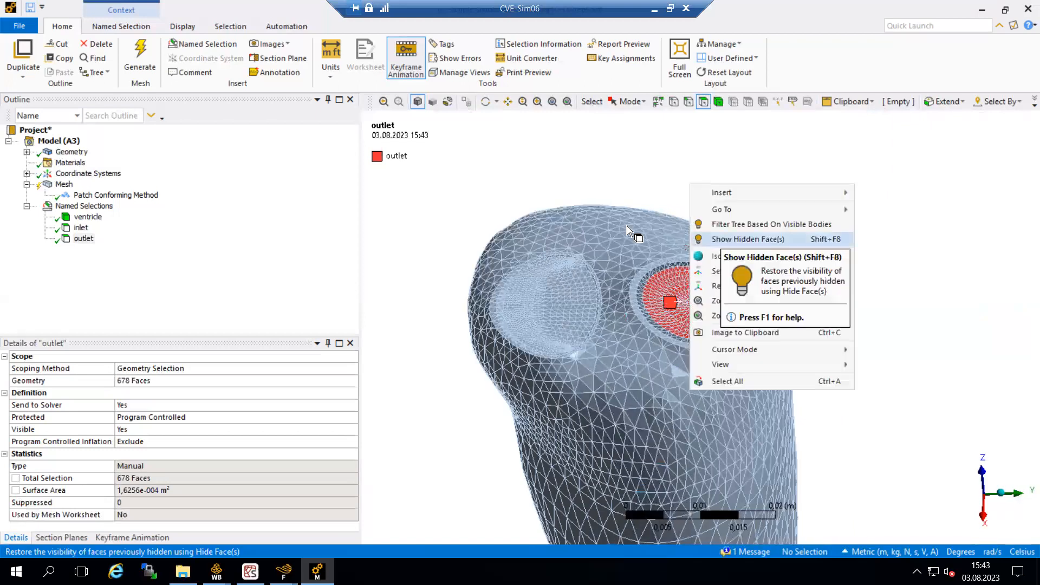
{"action": "right_click", "coordinate": [624, 183]}
{"action": "right_click", "coordinate": [624, 183]}
{"action": "mouse_move", "coordinate": [628, 191]}
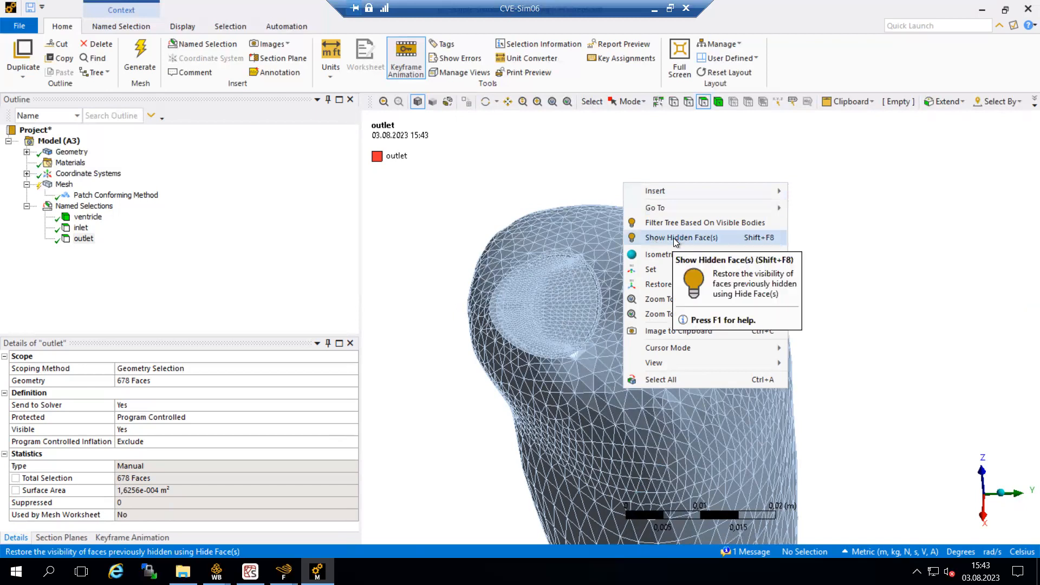
{"action": "left_click", "coordinate": [693, 239]}
{"action": "middle_click_drag", "start_coordinate": [693, 238], "coordinate": [631, 316]}
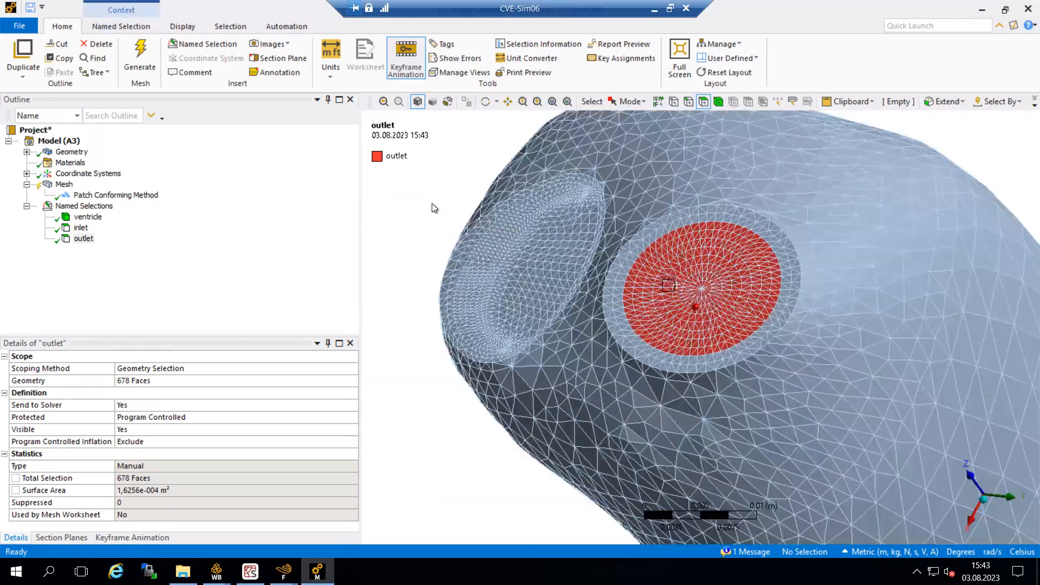
Generate the mesh for the ventricle with the current CFD settings for Fluent
{"action": "left_click", "coordinate": [62, 185]}
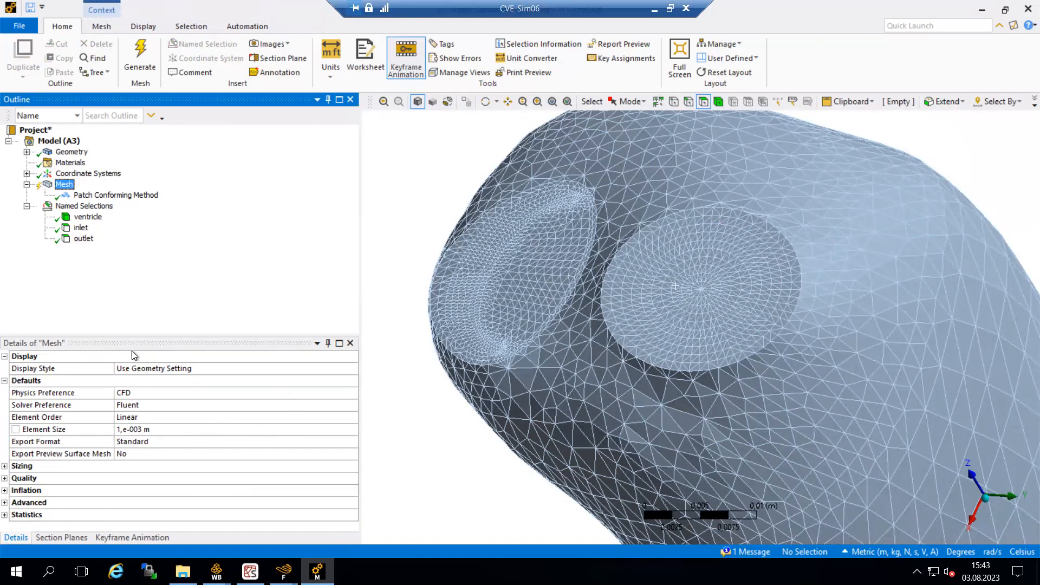
{"action": "scroll", "coordinate": [671, 254], "scroll_direction": "down", "scroll_amount": 2}
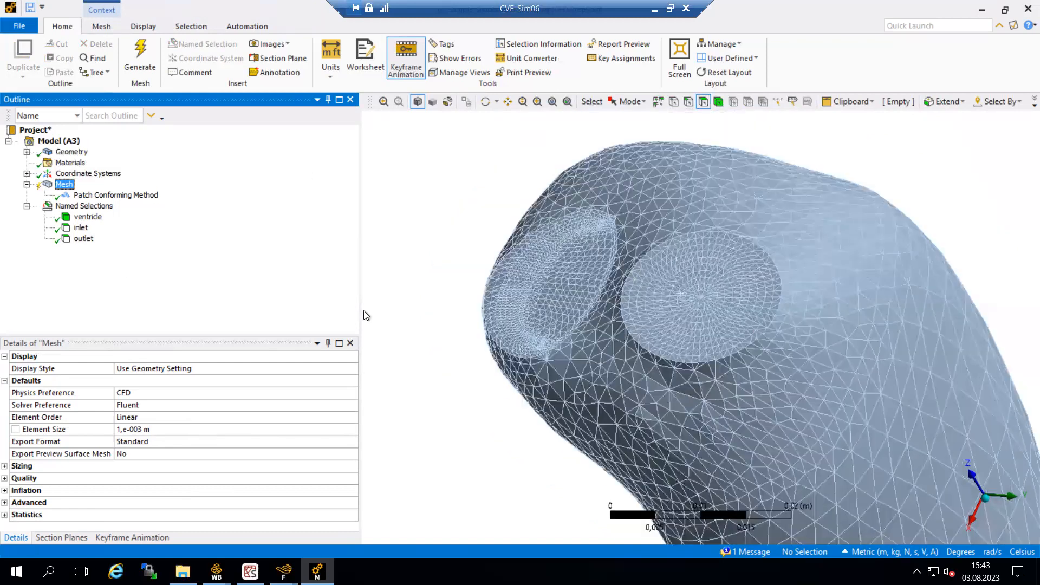
{"action": "right_click", "coordinate": [69, 187]}
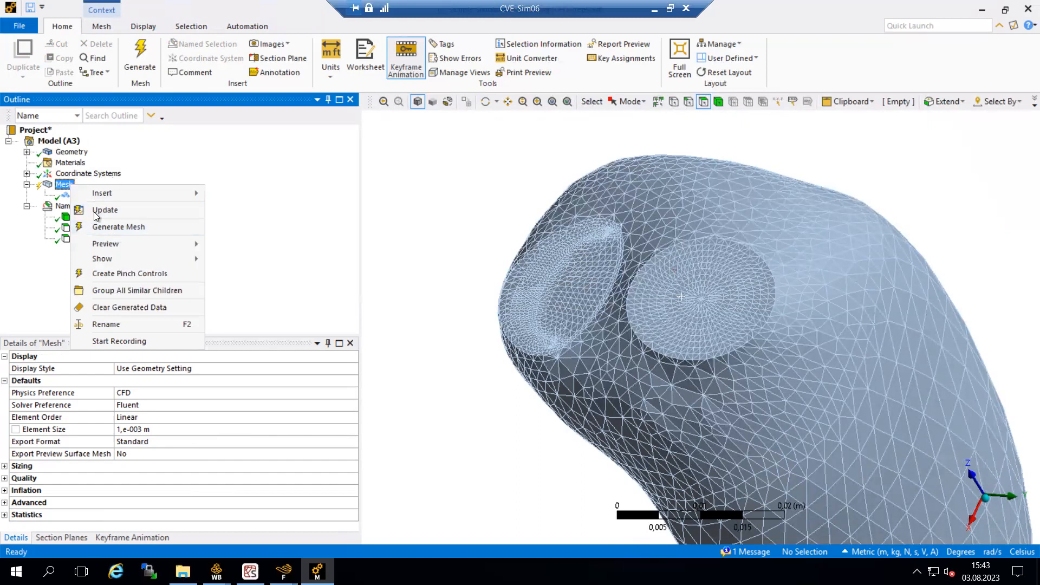
{"action": "left_click", "coordinate": [117, 226]}
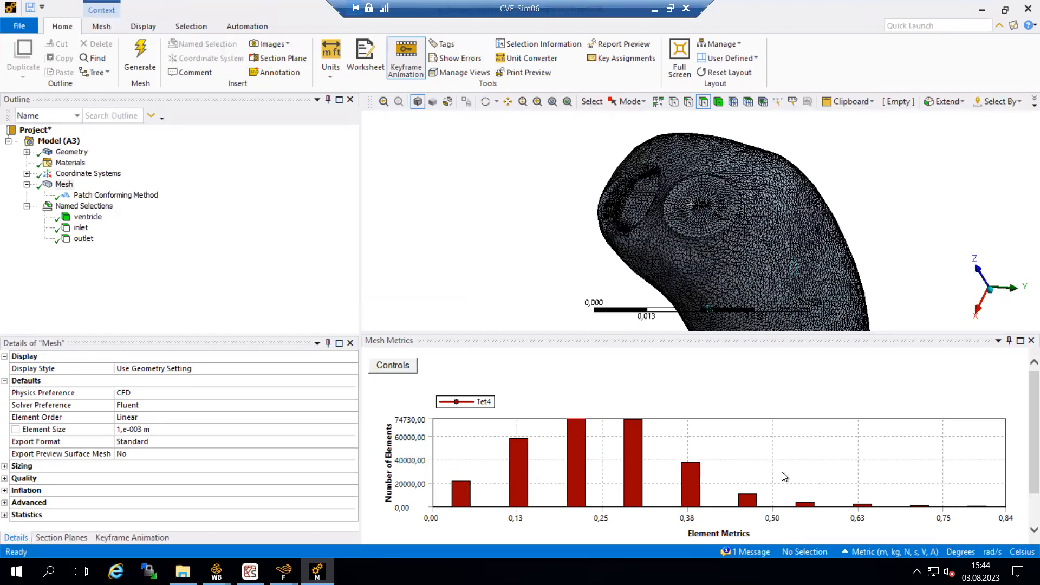
Isolate the elements in the highest bar of the mesh metrics chart and examine where they lie on the ventricle
{"action": "left_click", "coordinate": [981, 507]}
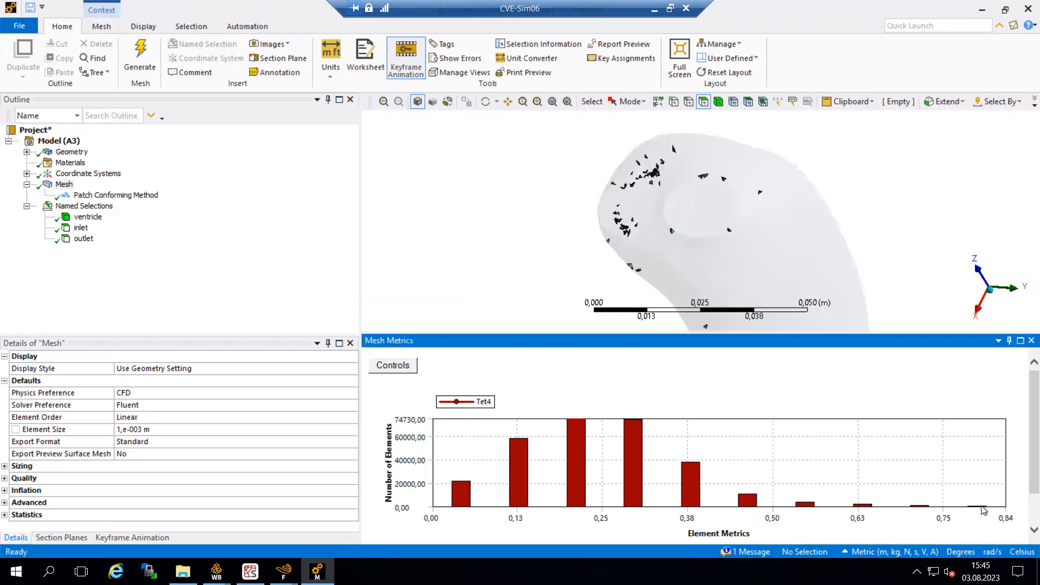
{"action": "scroll", "coordinate": [716, 239], "scroll_direction": "down", "scroll_amount": 4}
{"action": "middle_click_drag", "start_coordinate": [718, 236], "coordinate": [787, 228]}
{"action": "scroll", "coordinate": [623, 233], "scroll_direction": "up", "scroll_amount": 5}
{"action": "scroll", "coordinate": [592, 228], "scroll_direction": "up", "scroll_amount": 2}
{"action": "scroll", "coordinate": [592, 228], "scroll_direction": "down", "scroll_amount": 2}
{"action": "middle_click_drag", "start_coordinate": [533, 183], "coordinate": [563, 205]}
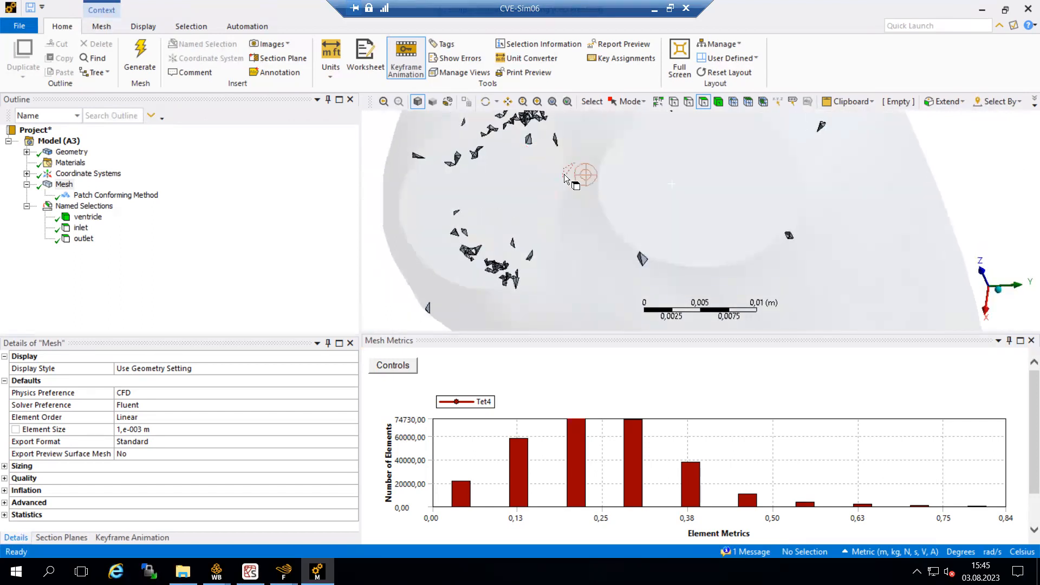
{"action": "scroll", "coordinate": [592, 196], "scroll_direction": "up", "scroll_amount": 3}
{"action": "scroll", "coordinate": [591, 195], "scroll_direction": "down", "scroll_amount": 5}
{"action": "middle_click_drag", "start_coordinate": [626, 211], "coordinate": [739, 294]}
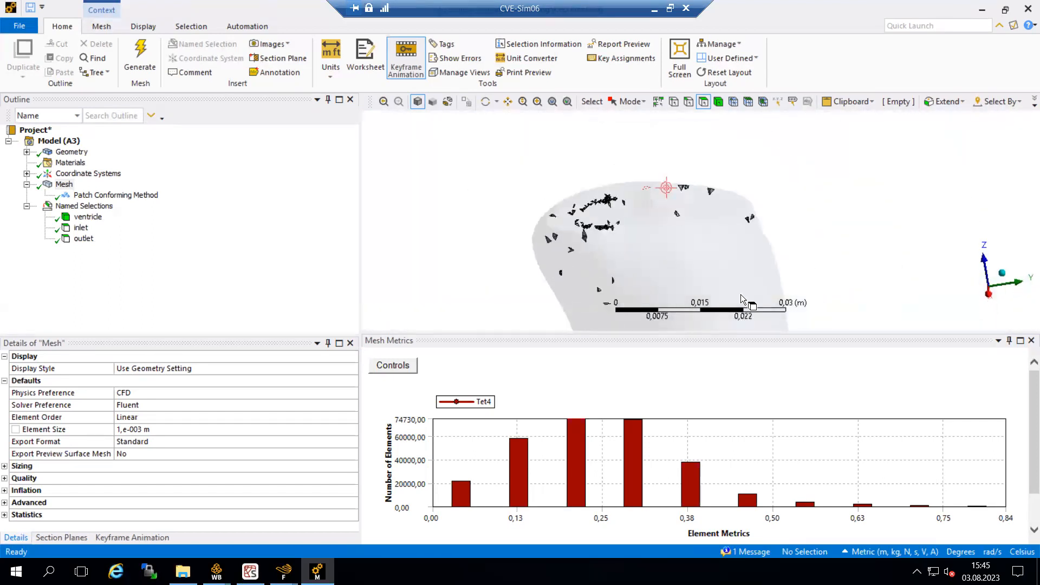
{"action": "scroll", "coordinate": [695, 217], "scroll_direction": "down", "scroll_amount": 3}
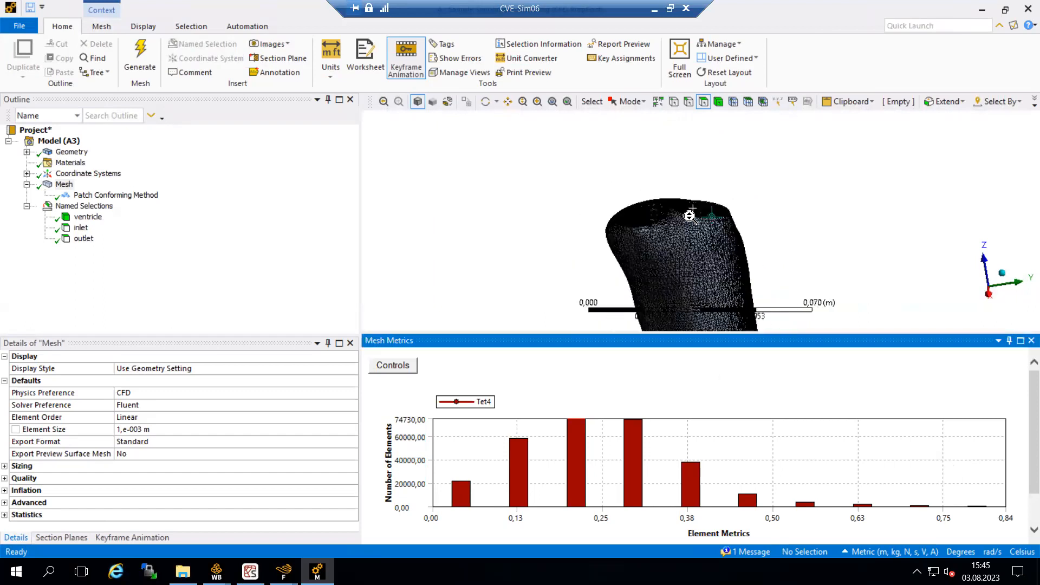
{"action": "middle_click_drag", "start_coordinate": [734, 211], "coordinate": [693, 228], "text": "ctrl"}
{"action": "scroll", "coordinate": [721, 174], "scroll_direction": "up", "scroll_amount": 5}
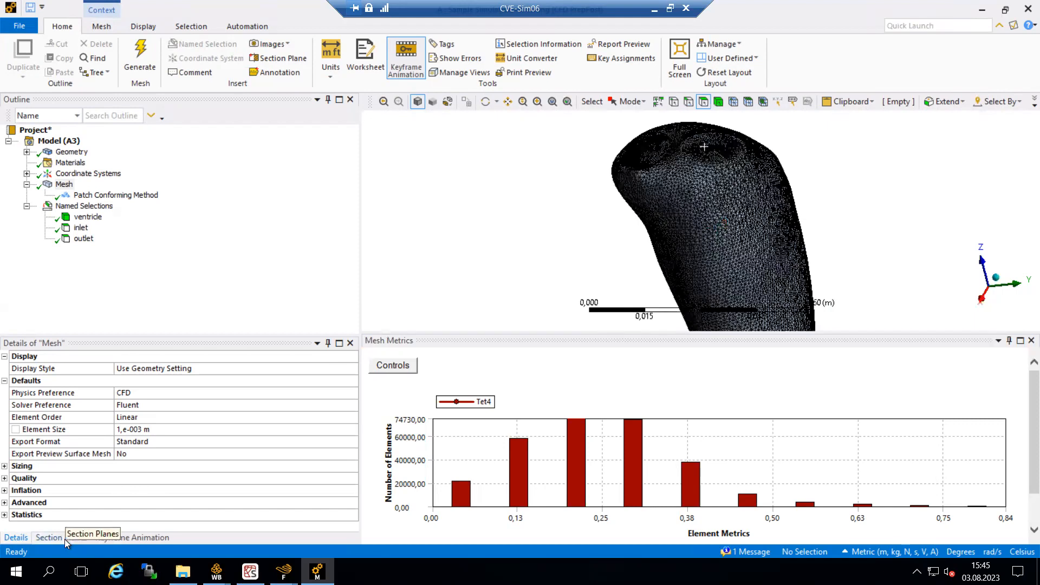
{"action": "middle_click_drag", "start_coordinate": [721, 197], "coordinate": [692, 235]}
Cut the ventricle with a section plane and examine the tetrahedral elements inside
{"action": "left_click", "coordinate": [278, 58]}
{"action": "left_click_drag", "start_coordinate": [526, 166], "coordinate": [820, 278]}
{"action": "middle_click_drag", "start_coordinate": [714, 196], "coordinate": [690, 154]}
{"action": "scroll", "coordinate": [570, 228], "scroll_direction": "up", "scroll_amount": 5}
{"action": "scroll", "coordinate": [658, 201], "scroll_direction": "down", "scroll_amount": 1}
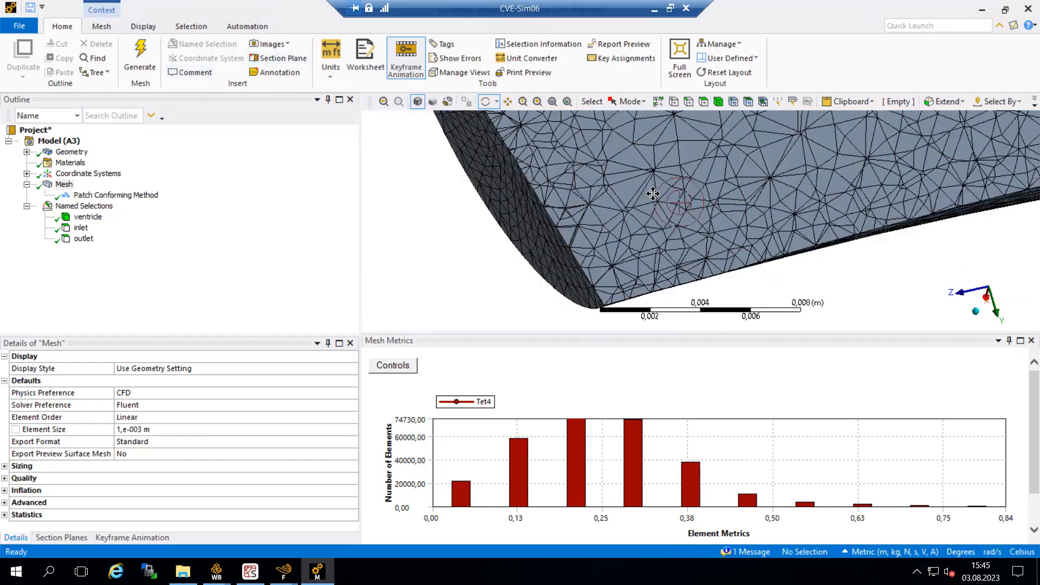
{"action": "scroll", "coordinate": [672, 195], "scroll_direction": "down", "scroll_amount": 1}
{"action": "scroll", "coordinate": [698, 233], "scroll_direction": "up", "scroll_amount": 1}
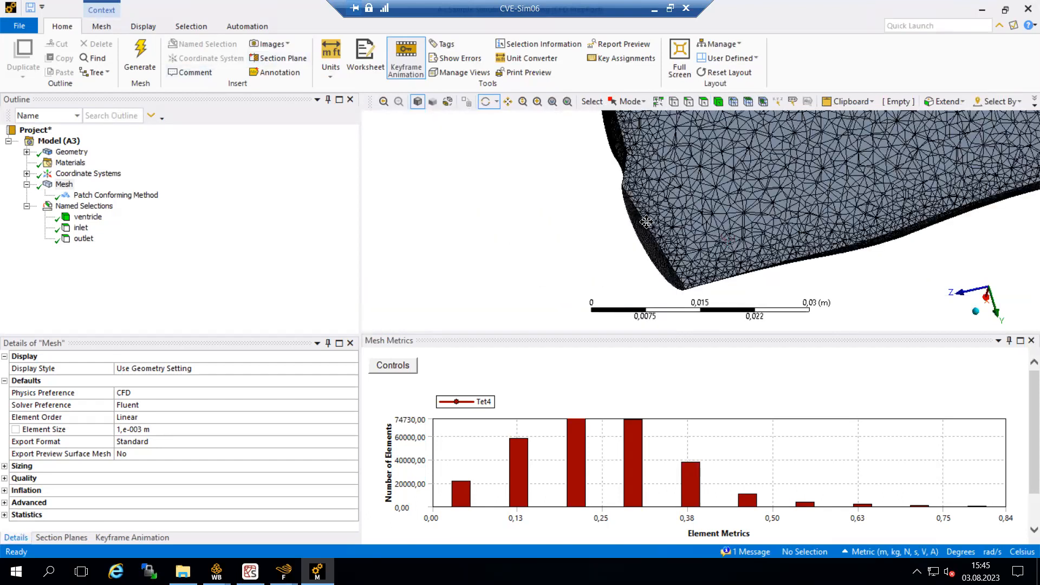
{"action": "scroll", "coordinate": [653, 203], "scroll_direction": "up", "scroll_amount": 1}
{"action": "scroll", "coordinate": [658, 200], "scroll_direction": "up", "scroll_amount": 1}
{"action": "scroll", "coordinate": [725, 222], "scroll_direction": "down", "scroll_amount": 3}
{"action": "middle_click_drag", "start_coordinate": [725, 223], "coordinate": [502, 205], "text": "ctrl"}
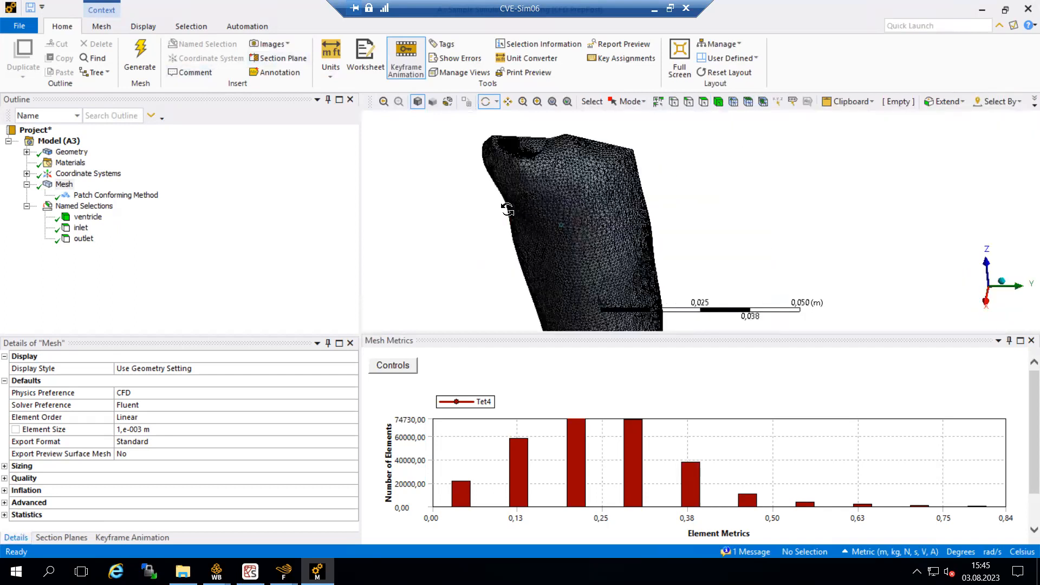
Close the meshing application and update the upstream components of the Setup cell in Workbench
{"action": "left_click", "coordinate": [1021, 13]}
{"action": "mouse_move", "coordinate": [216, 571]}
{"action": "left_click", "coordinate": [342, 528]}
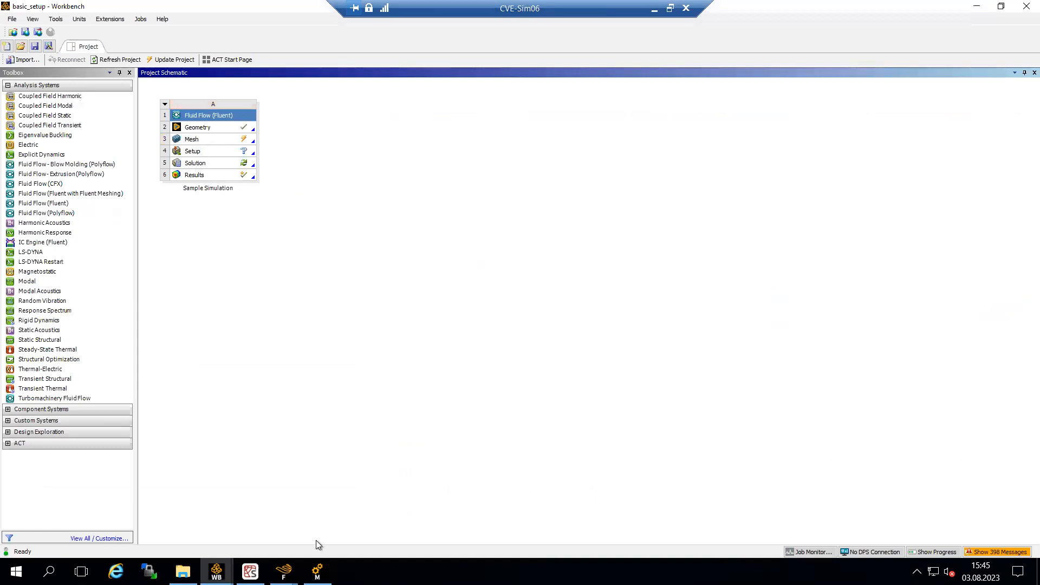
{"action": "left_click", "coordinate": [317, 571]}
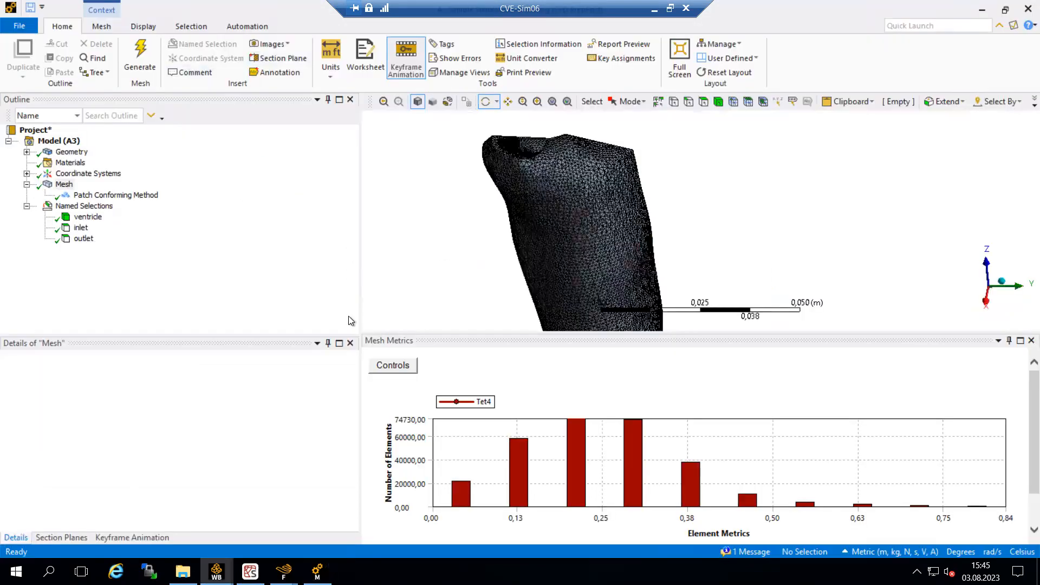
{"action": "left_click", "coordinate": [1027, 7]}
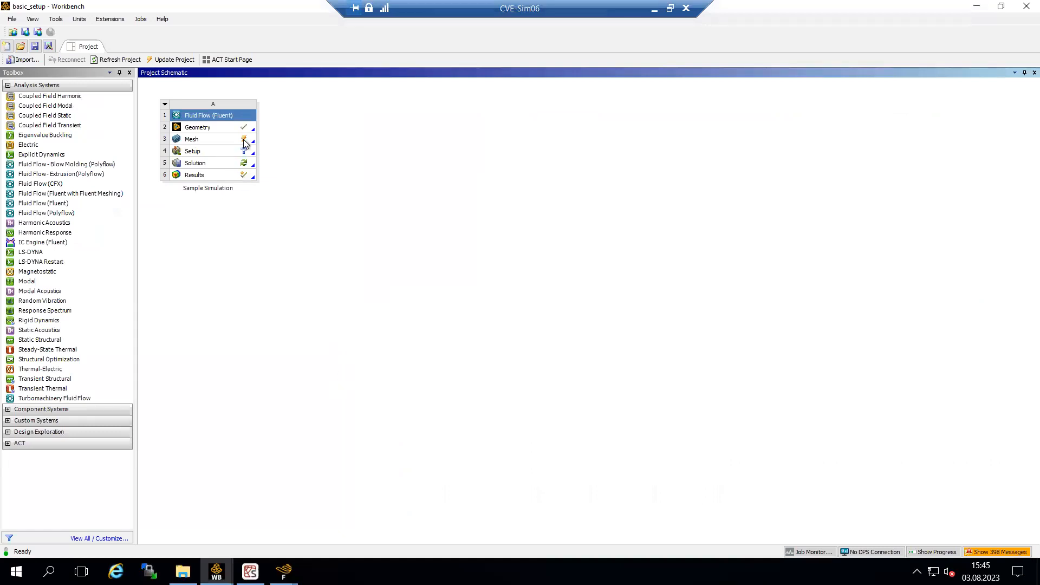
{"action": "right_click", "coordinate": [215, 153]}
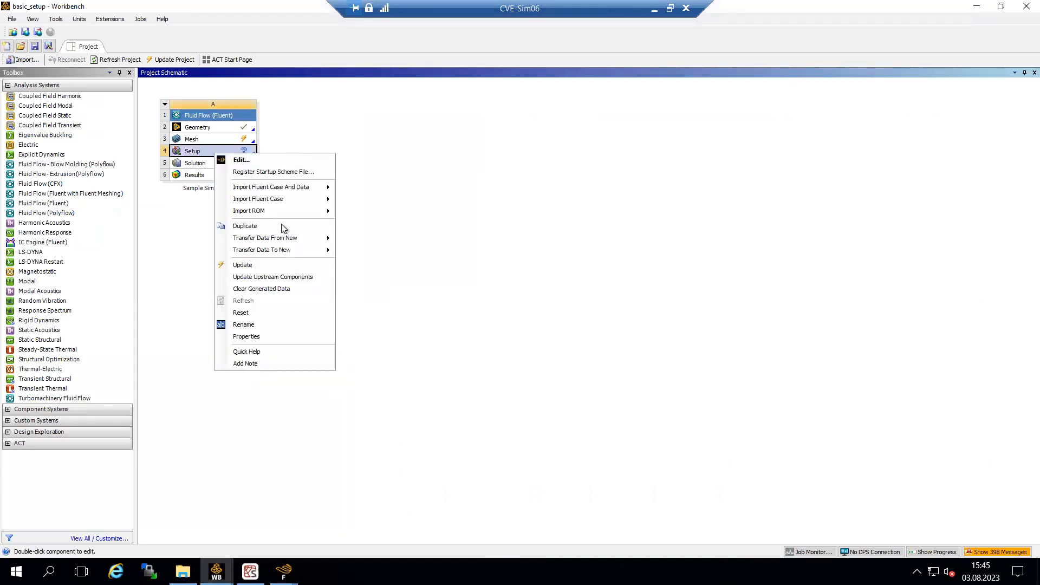
{"action": "left_click", "coordinate": [275, 278]}
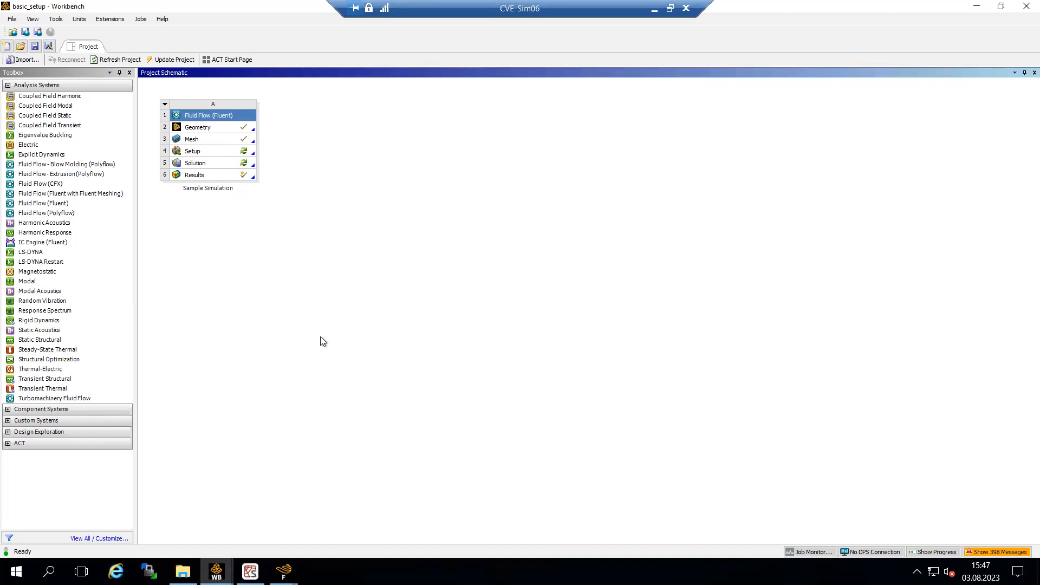
Open the Setup cell in Fluent, loading the new upstream mesh and starting in double precision with 4 solver processes
{"action": "left_click", "coordinate": [226, 157]}
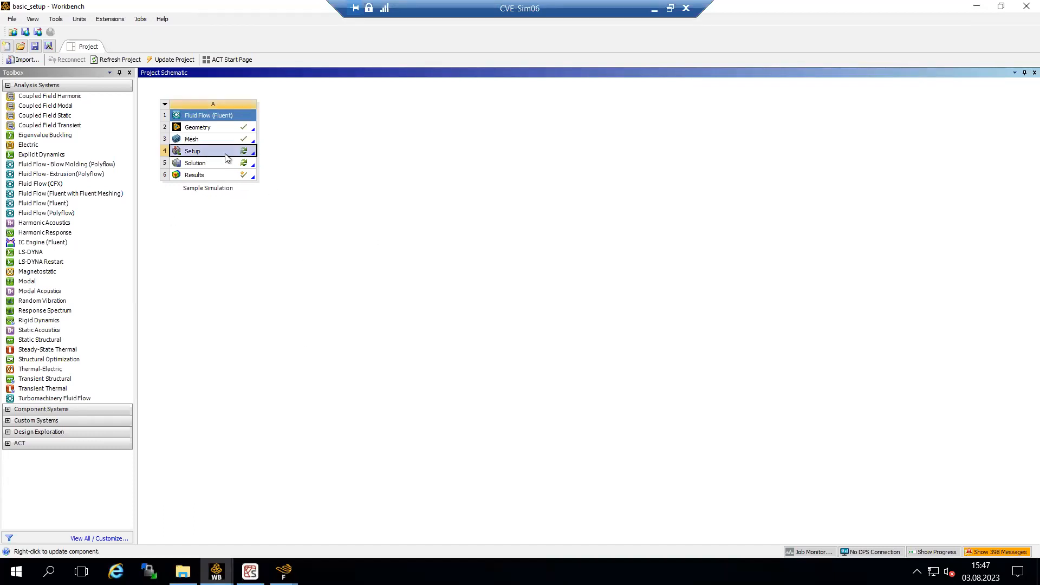
{"action": "right_click", "coordinate": [230, 153]}
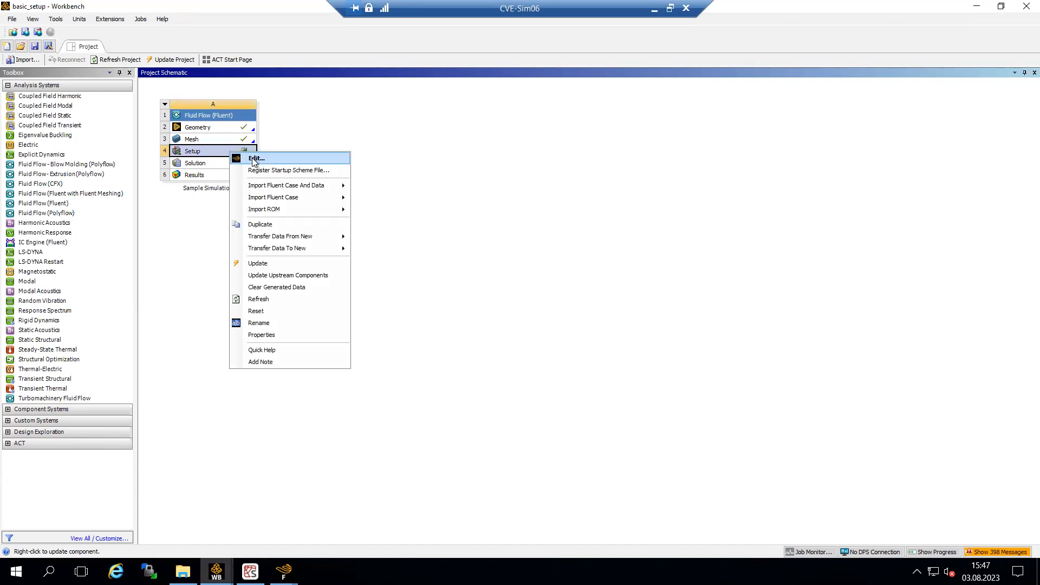
{"action": "left_click", "coordinate": [256, 159]}
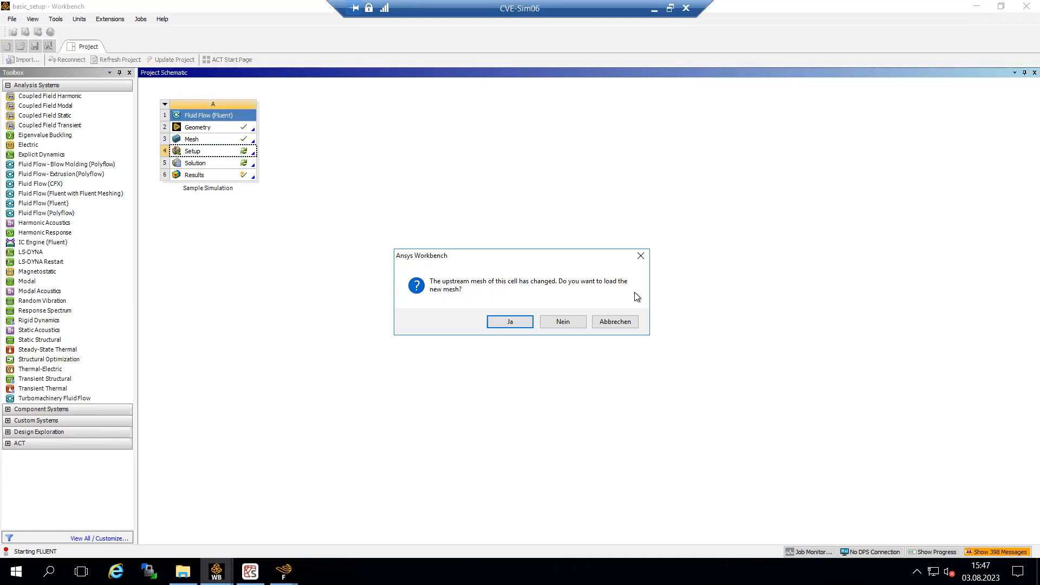
{"action": "left_click", "coordinate": [509, 322]}
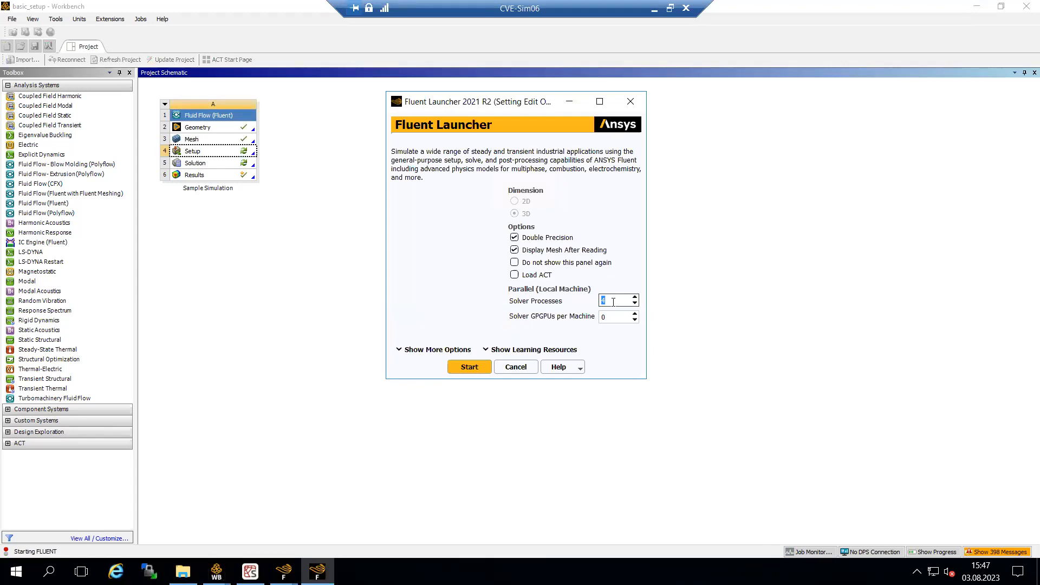
{"action": "left_click", "coordinate": [611, 301]}
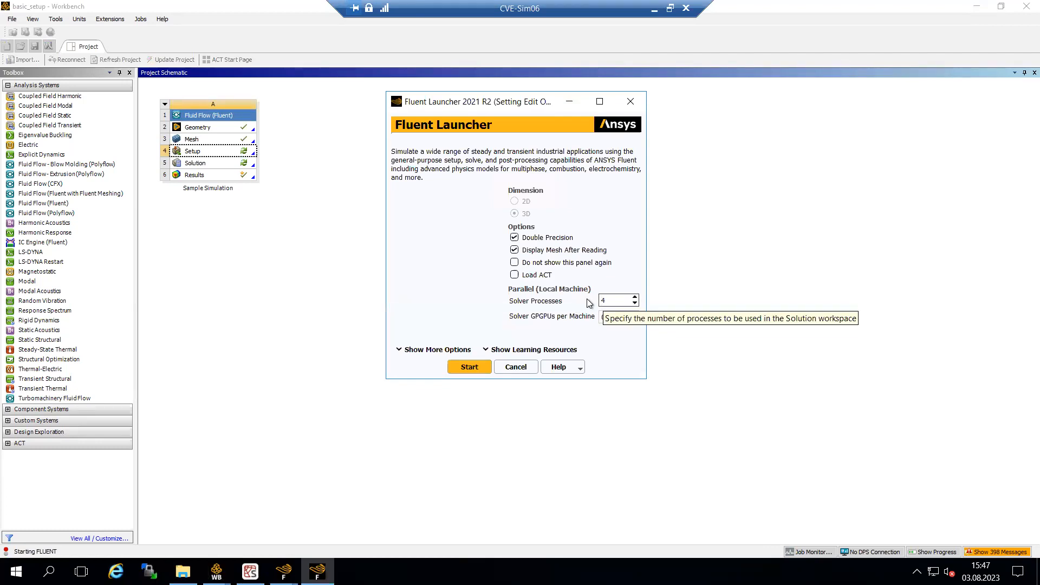
{"action": "left_click", "coordinate": [469, 368]}
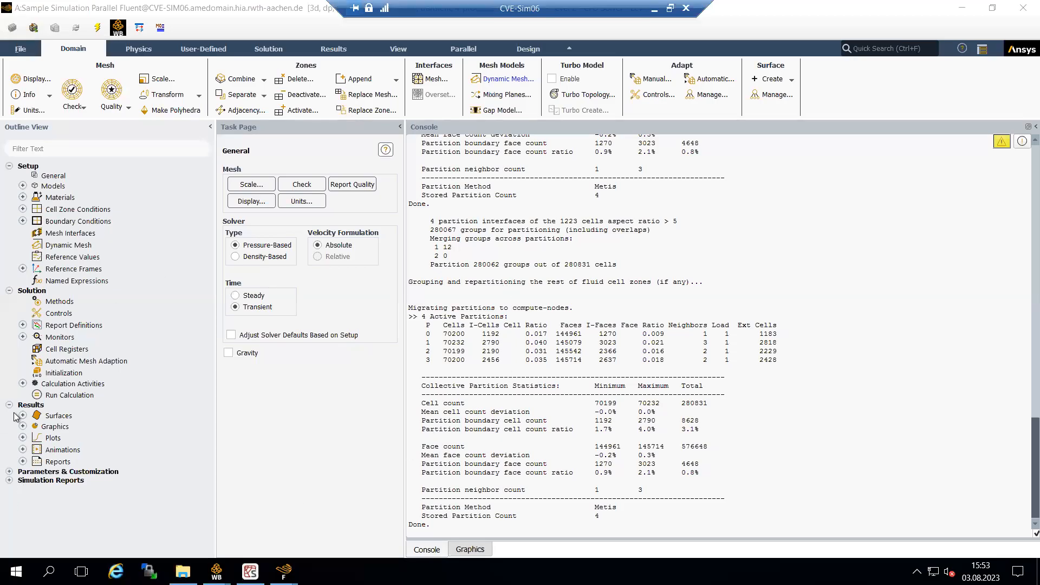
Check the number of user-defined node memory locations without changing it
{"action": "left_click", "coordinate": [10, 471]}
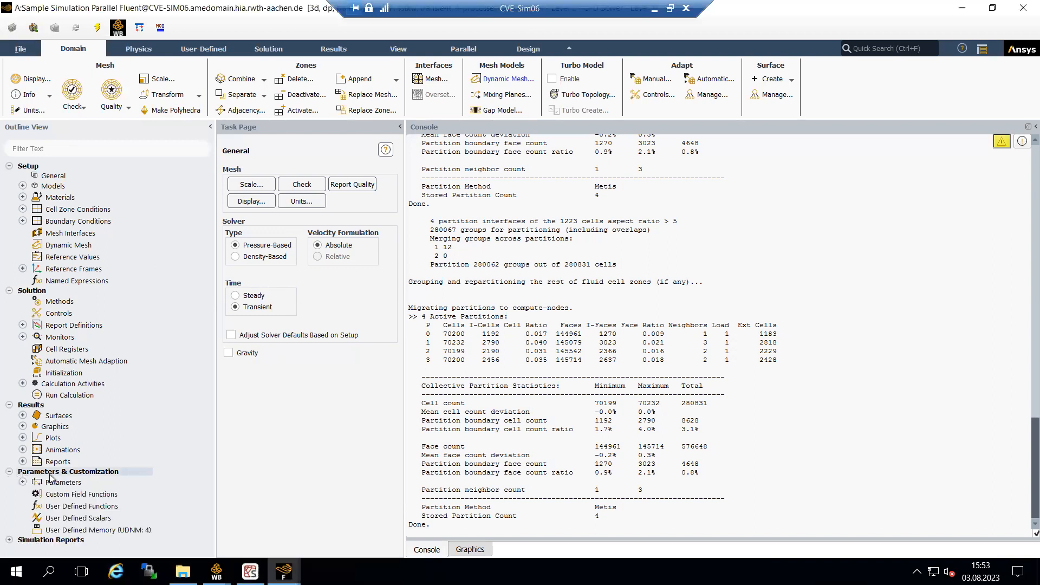
{"action": "double_click", "coordinate": [100, 524]}
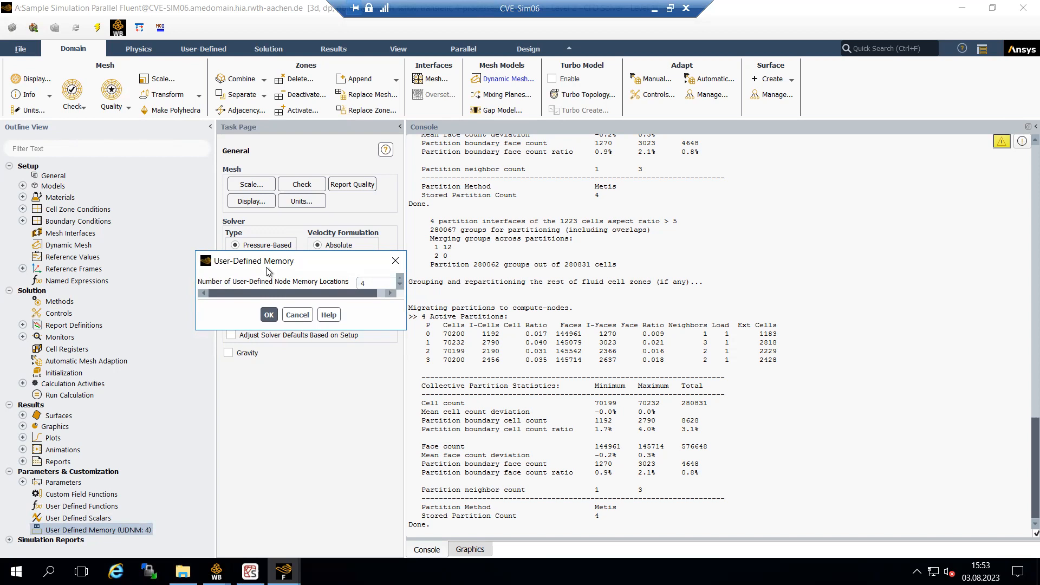
{"action": "left_click", "coordinate": [395, 261]}
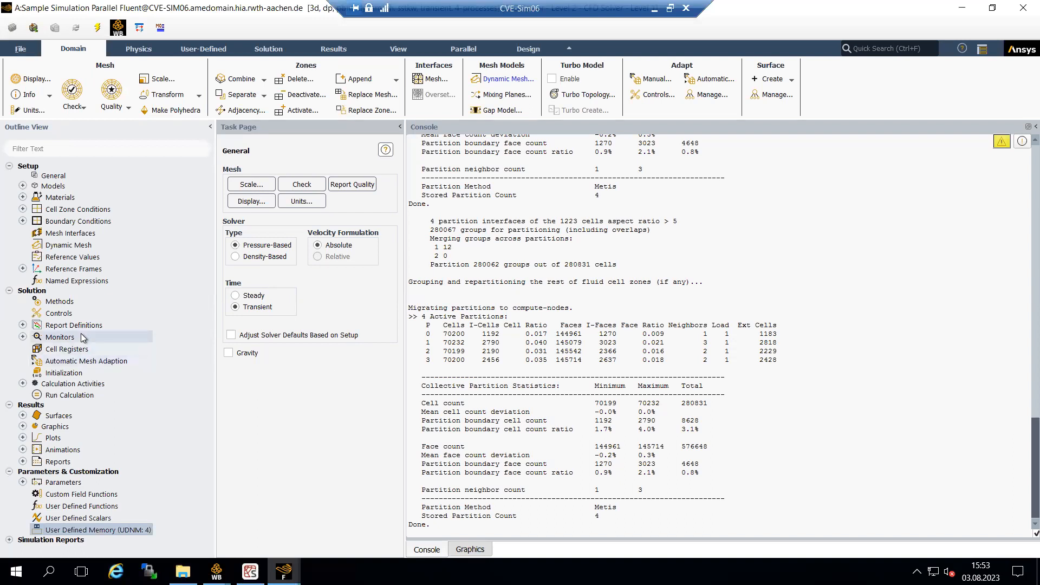
Add udf_extPts.c, udf_exeDynMesh.c and blood.c as source files for the compiled user-defined functions
{"action": "left_click", "coordinate": [91, 509]}
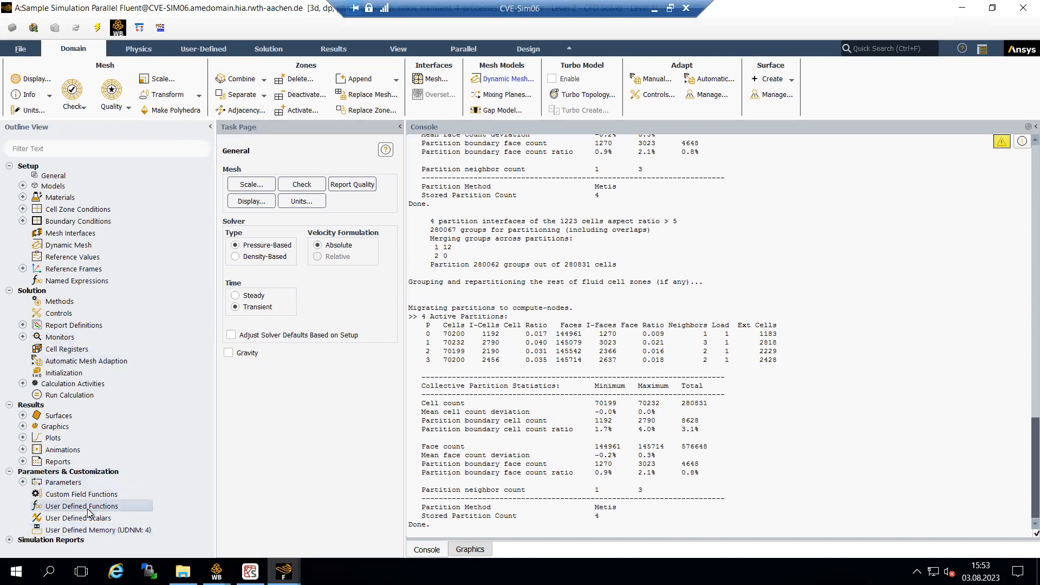
{"action": "right_click", "coordinate": [99, 508]}
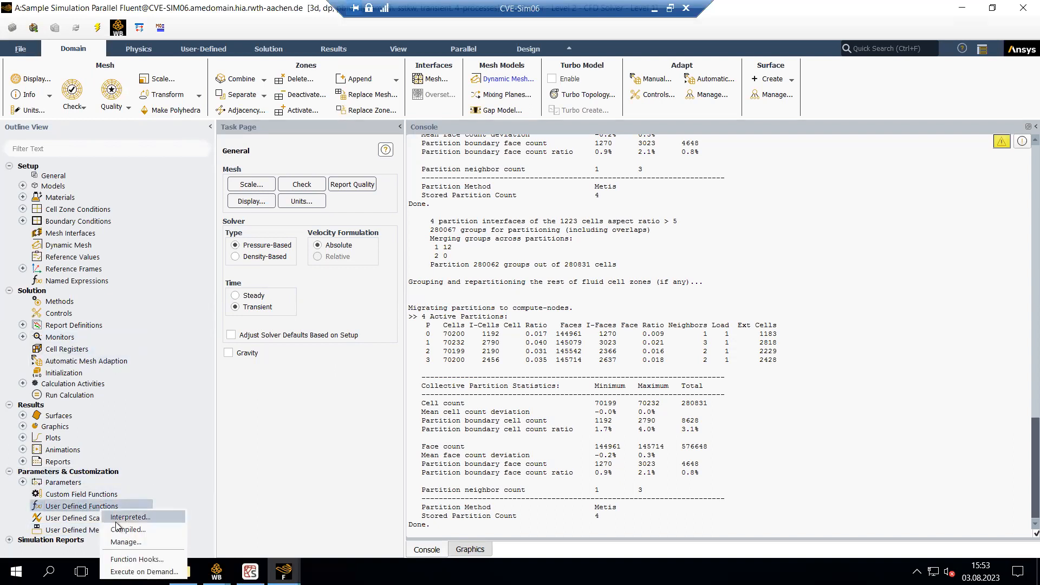
{"action": "left_click", "coordinate": [115, 522]}
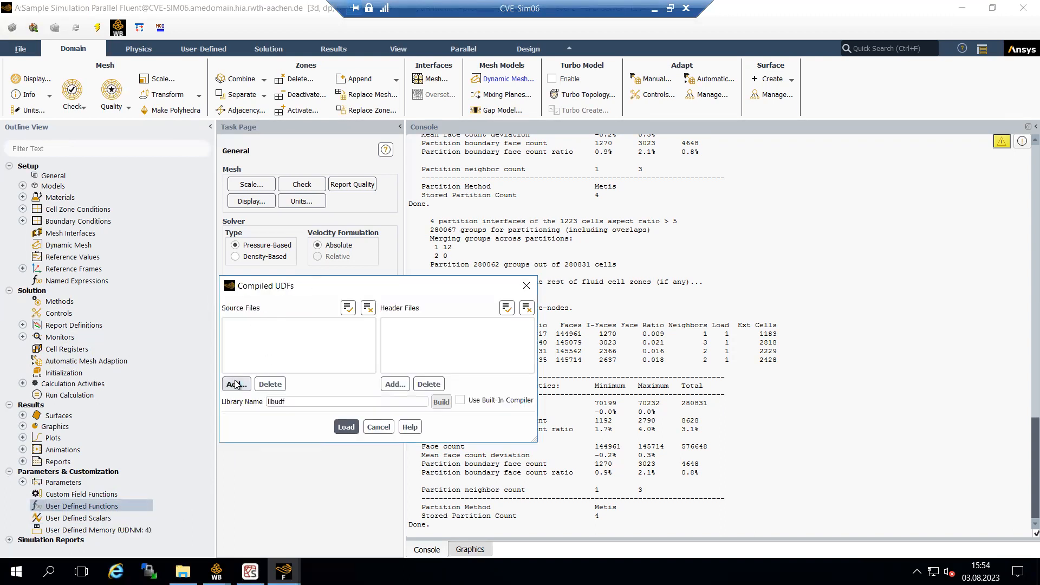
{"action": "left_click_drag", "start_coordinate": [302, 285], "coordinate": [235, 263]}
{"action": "left_click", "coordinate": [168, 363]}
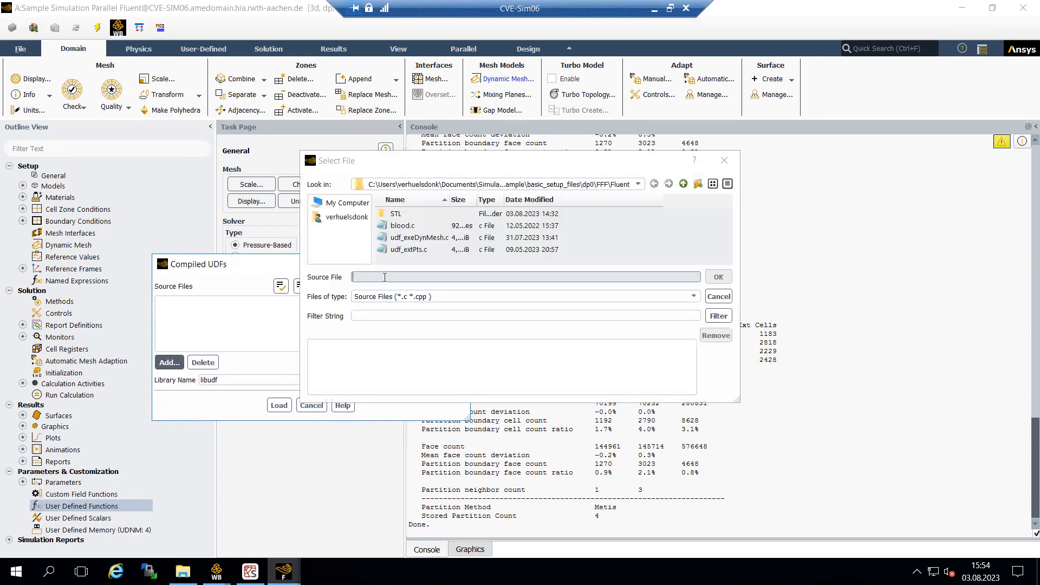
{"action": "left_click", "coordinate": [404, 250]}
{"action": "left_click", "coordinate": [399, 237], "text": "ctrl"}
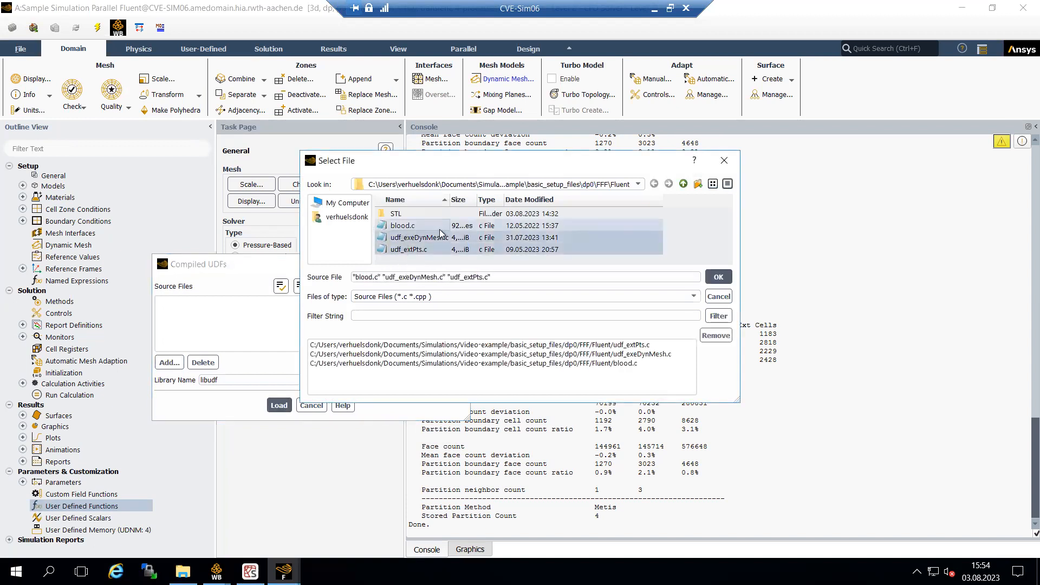
{"action": "left_click", "coordinate": [412, 226], "text": "ctrl"}
{"action": "left_click", "coordinate": [718, 279]}
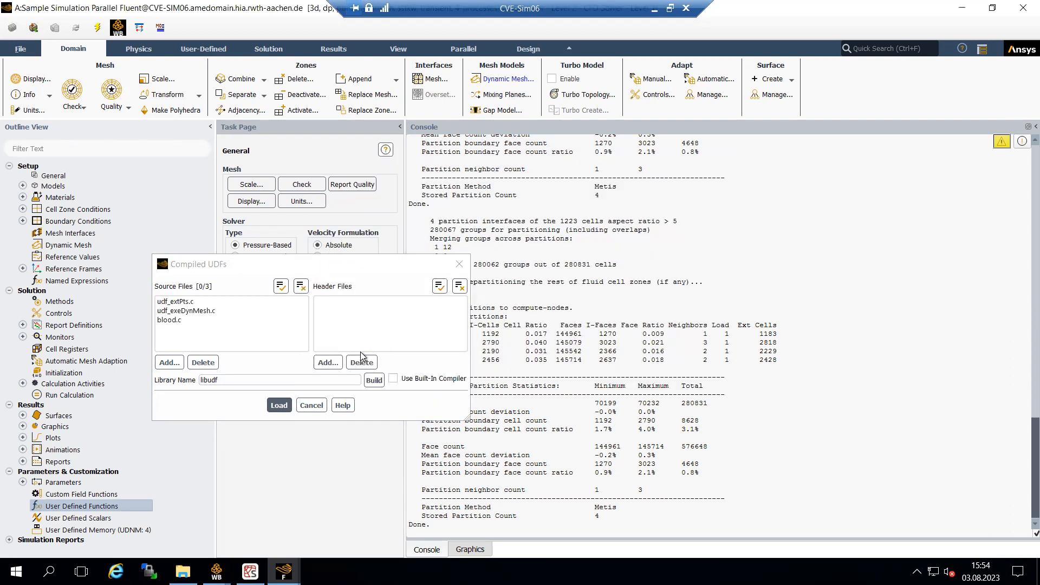
Build the libudf library with the built-in compiler and load it
{"action": "left_click", "coordinate": [392, 378]}
{"action": "left_click", "coordinate": [377, 381]}
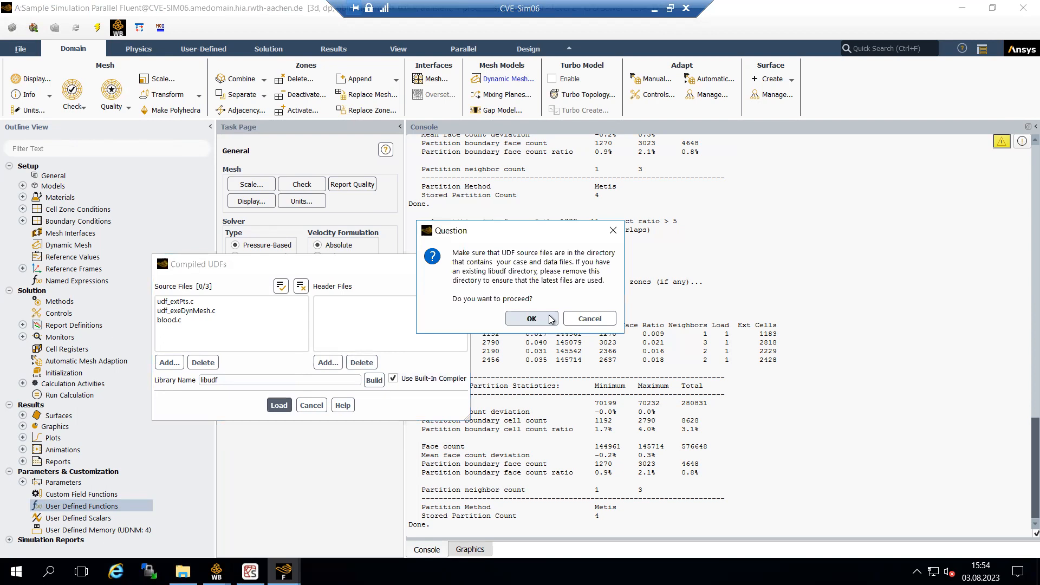
{"action": "left_click", "coordinate": [527, 318]}
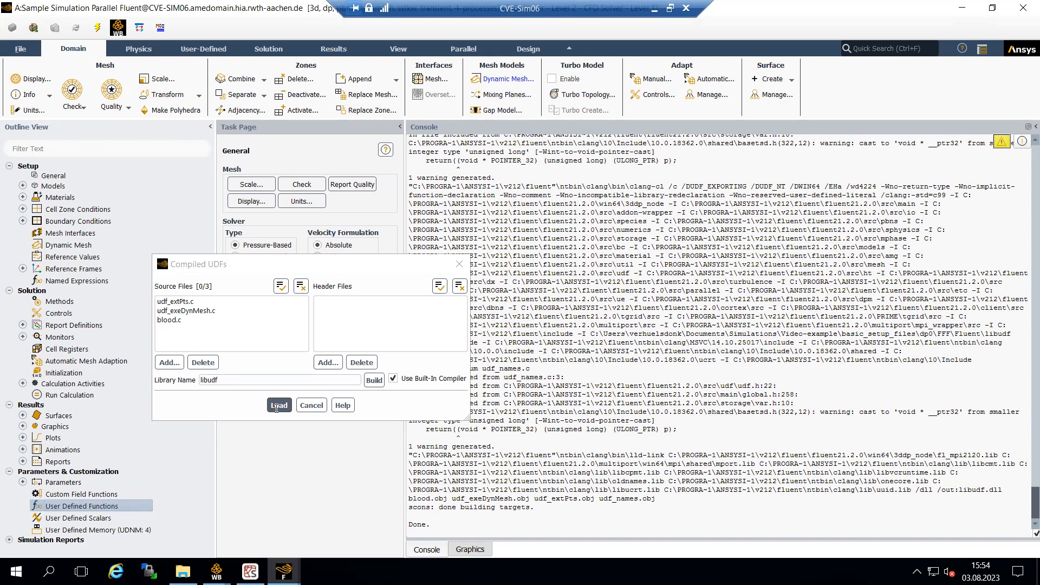
{"action": "left_click", "coordinate": [242, 407]}
{"action": "left_click", "coordinate": [280, 408]}
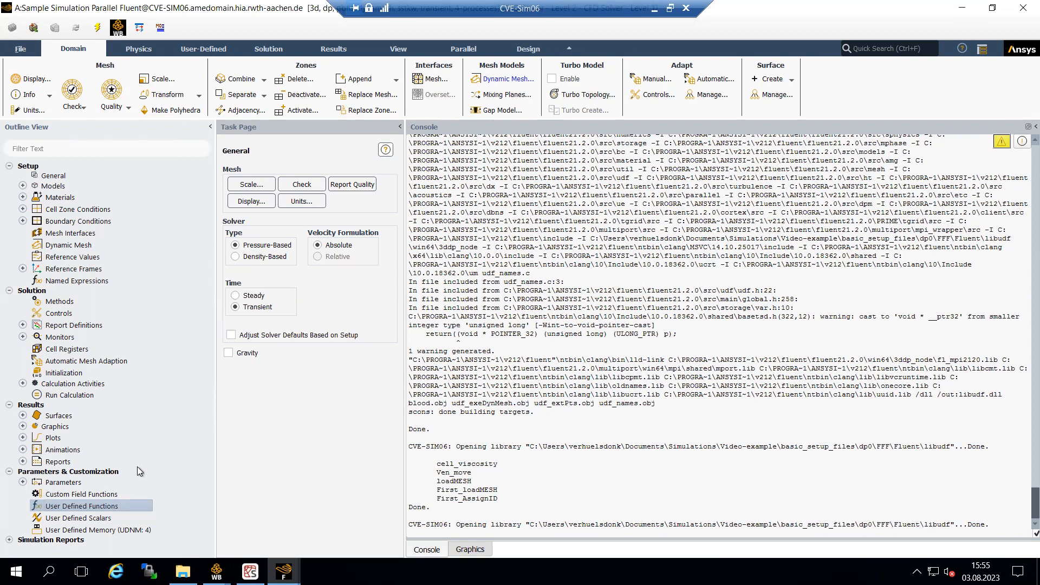
Execute First_AssignID::libudf on demand and examine the node counts printed in the console
{"action": "right_click", "coordinate": [104, 508]}
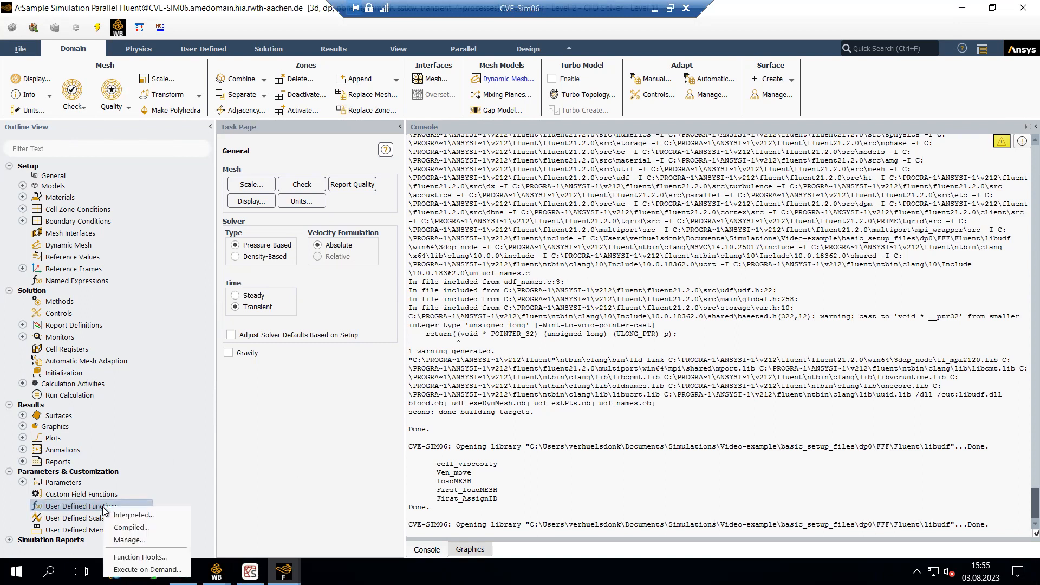
{"action": "left_click", "coordinate": [146, 569]}
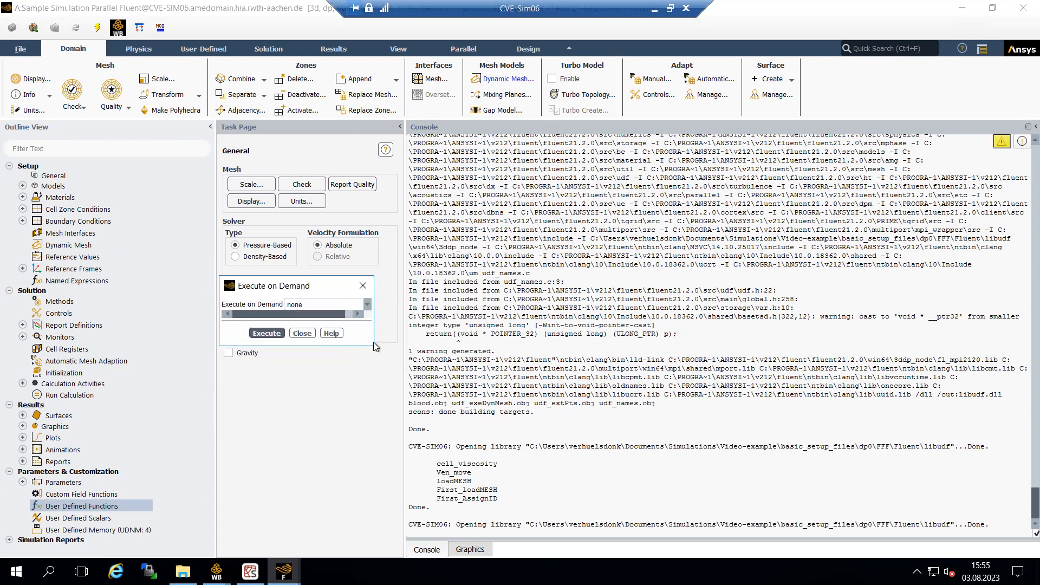
{"action": "left_click_drag", "start_coordinate": [317, 288], "coordinate": [302, 262]}
{"action": "left_click", "coordinate": [310, 277]}
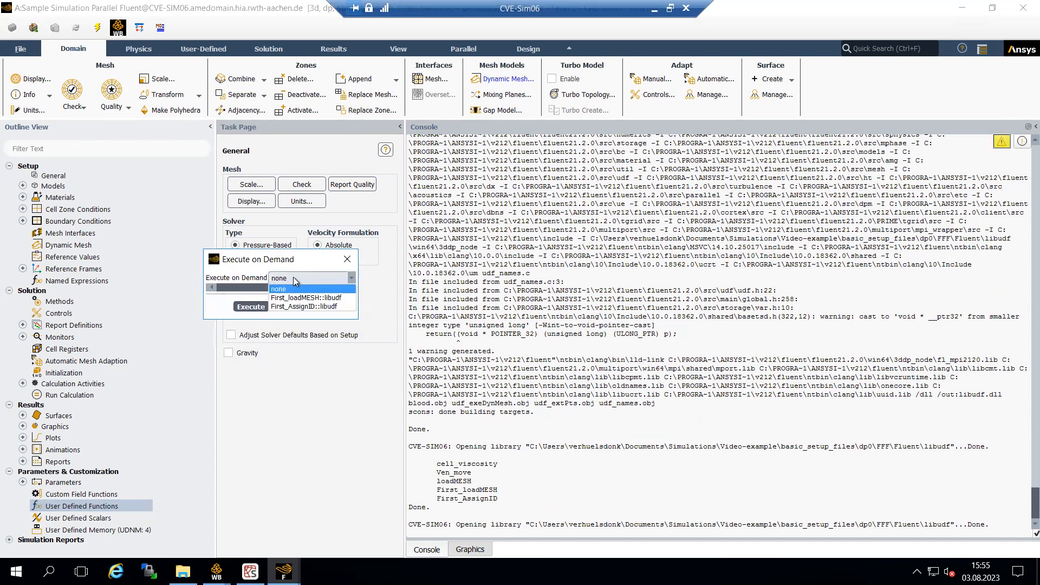
{"action": "left_click", "coordinate": [305, 307]}
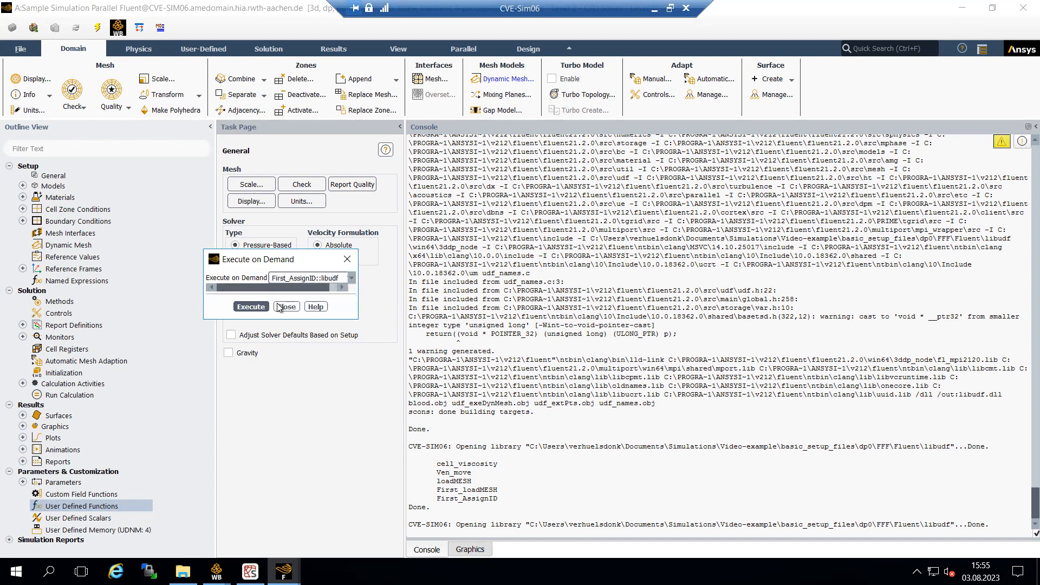
{"action": "left_click", "coordinate": [258, 308]}
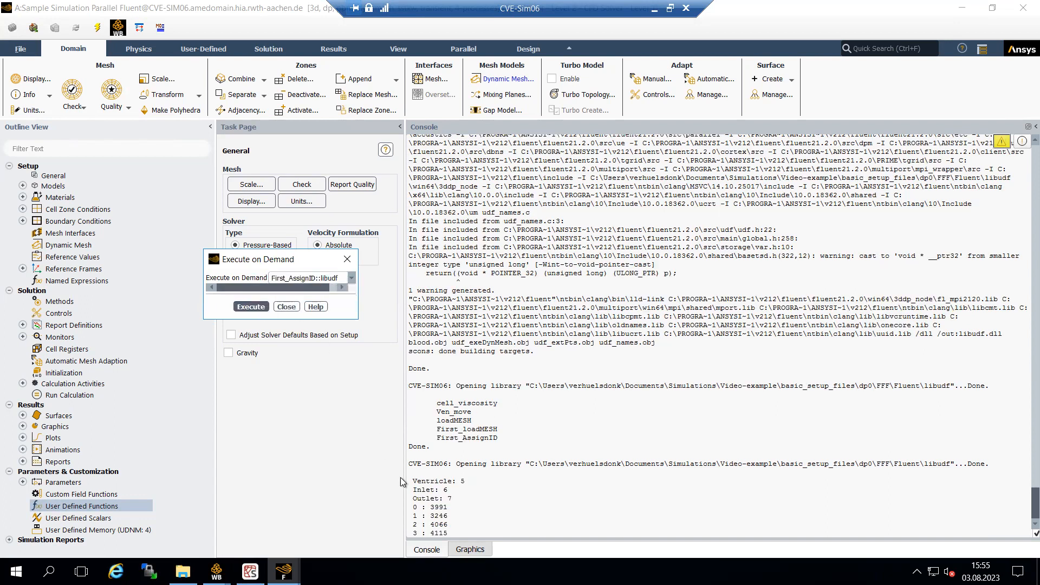
{"action": "mouse_move", "coordinate": [414, 506]}
{"action": "left_mouse_down"}
{"action": "mouse_move", "coordinate": [460, 534]}
{"action": "mouse_move", "coordinate": [468, 523]}
{"action": "mouse_move", "coordinate": [449, 530]}
{"action": "mouse_move", "coordinate": [410, 507]}
{"action": "left_mouse_up"}
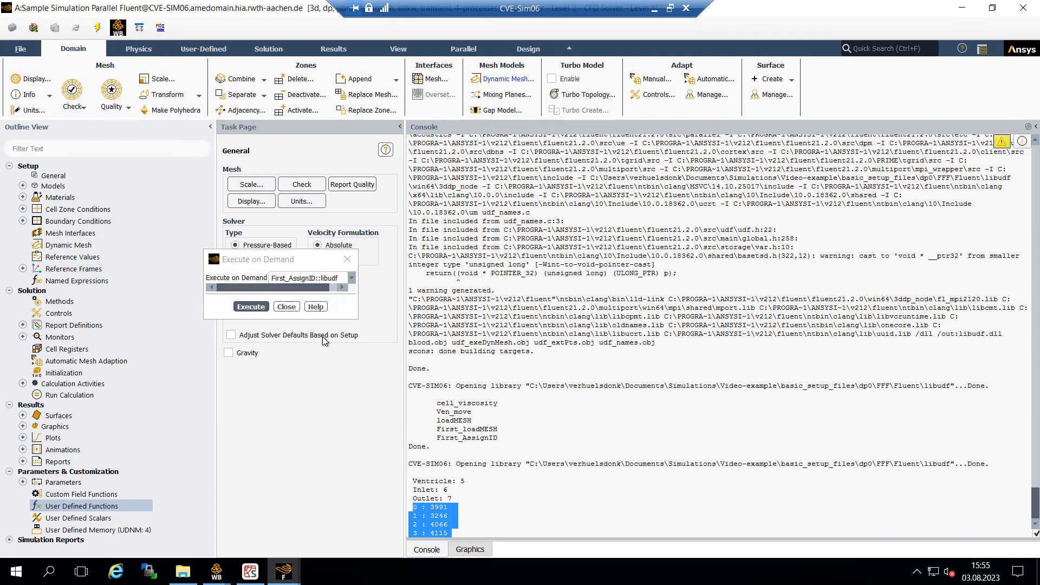
{"action": "left_click", "coordinate": [347, 260]}
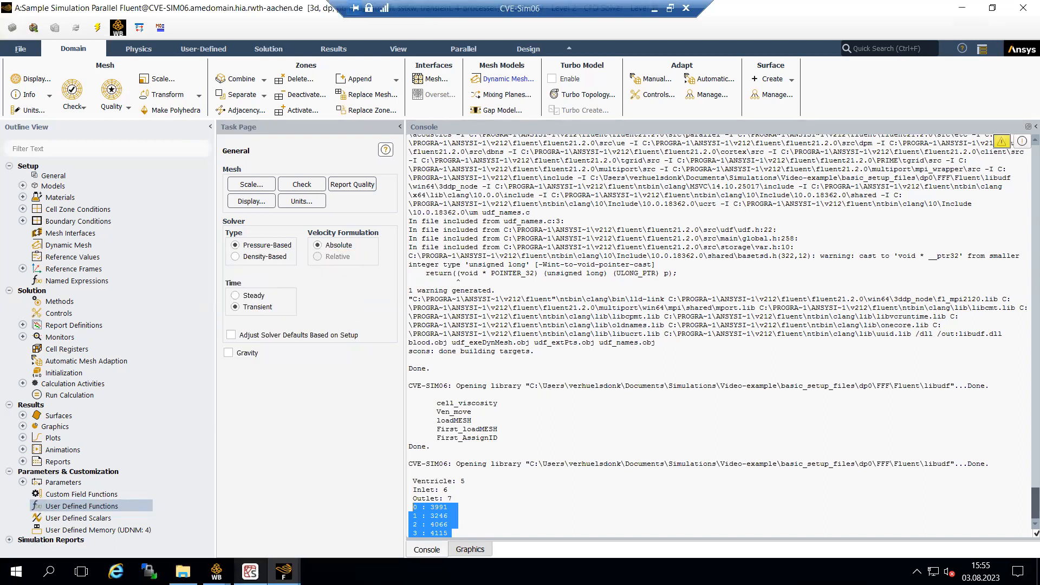
Switch to Spyder and open ps_detNPts.py from the basic_setup_files\dp0\FFF\Fluent folder
{"action": "mouse_move", "coordinate": [250, 571]}
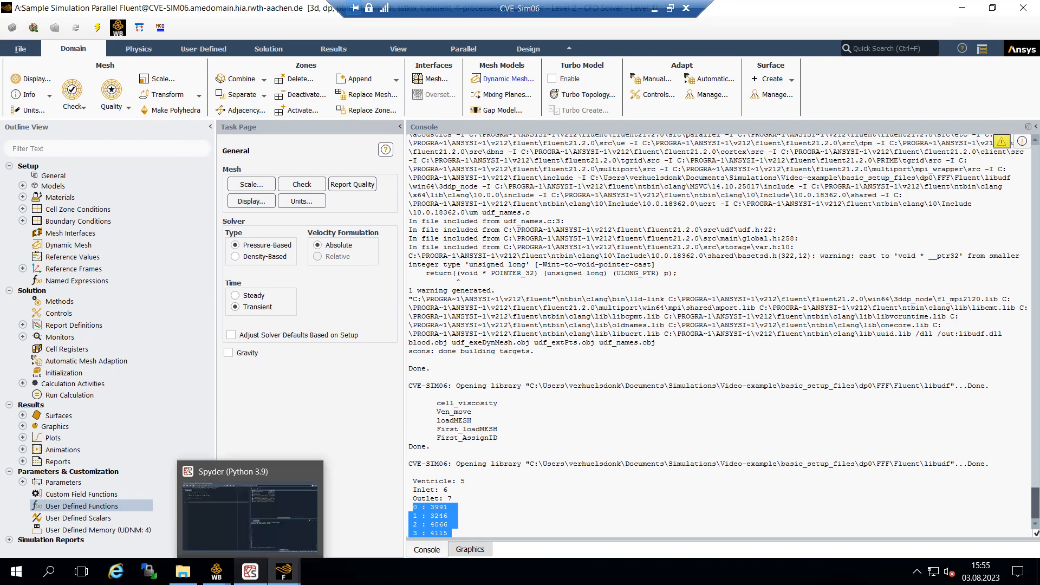
{"action": "left_click", "coordinate": [250, 518]}
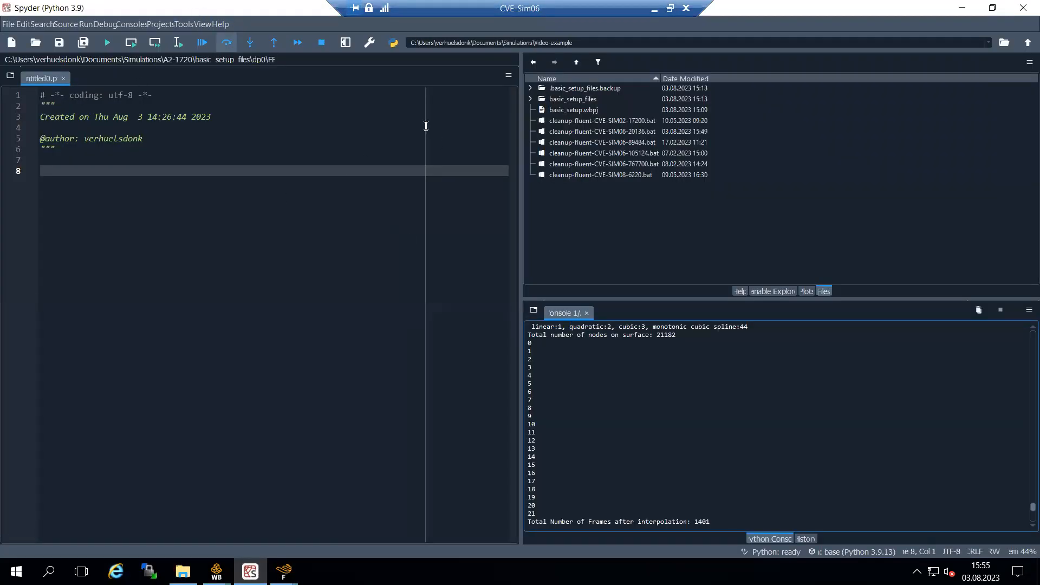
{"action": "double_click", "coordinate": [583, 100]}
{"action": "double_click", "coordinate": [558, 89]}
{"action": "double_click", "coordinate": [567, 88]}
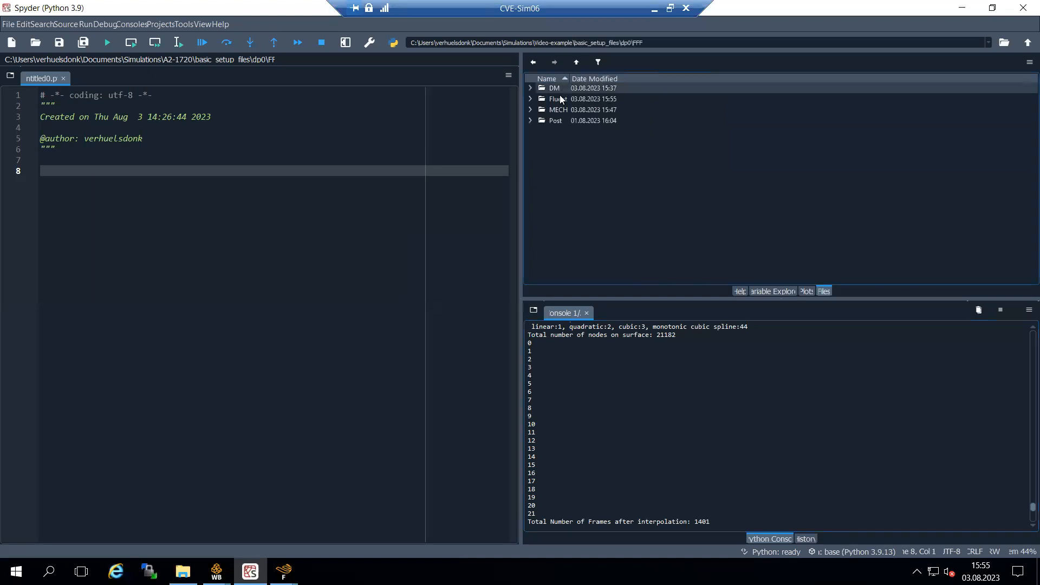
{"action": "double_click", "coordinate": [560, 97]}
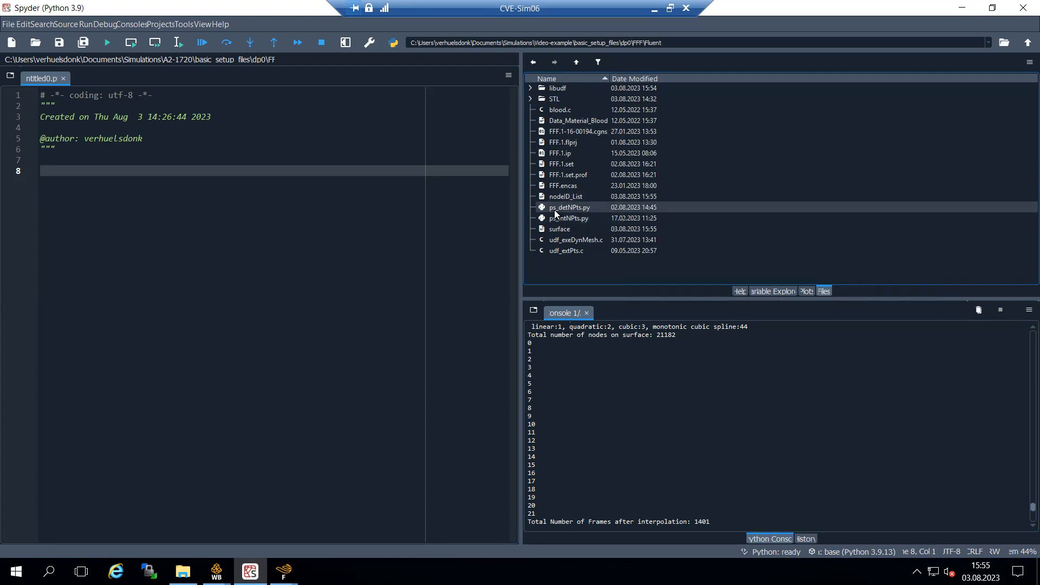
{"action": "double_click", "coordinate": [571, 208]}
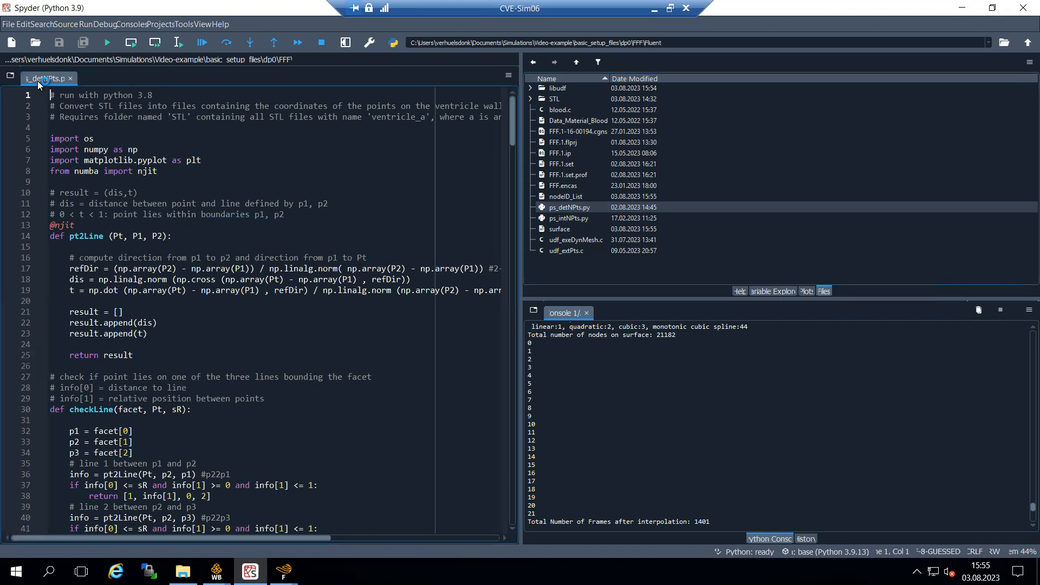
{"action": "left_click", "coordinate": [76, 224]}
{"action": "left_click_drag", "start_coordinate": [77, 221], "coordinate": [44, 226]}
{"action": "key", "text": "BackSpace"}
{"action": "left_click", "coordinate": [164, 172]}
{"action": "left_click_drag", "start_coordinate": [104, 174], "coordinate": [46, 172]}
{"action": "key", "text": "BackSpace"}
{"action": "left_click", "coordinate": [69, 229]}
{"action": "key", "text": "BackSpace"}
{"action": "scroll", "coordinate": [171, 236], "scroll_direction": "down", "scroll_amount": 7}
{"action": "scroll", "coordinate": [209, 273], "scroll_direction": "up", "scroll_amount": 6}
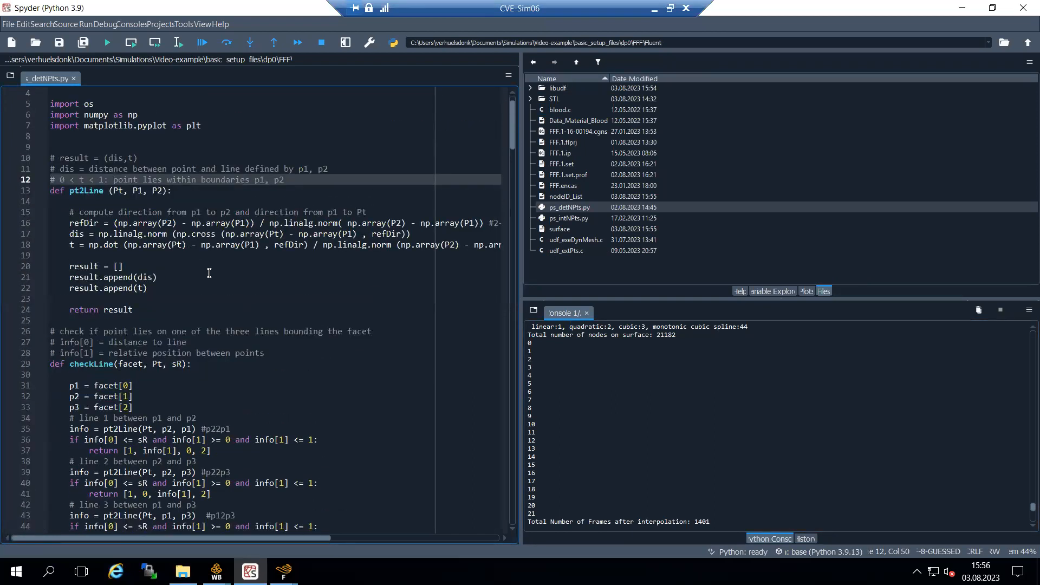
{"action": "scroll", "coordinate": [209, 272], "scroll_direction": "up", "scroll_amount": 1}
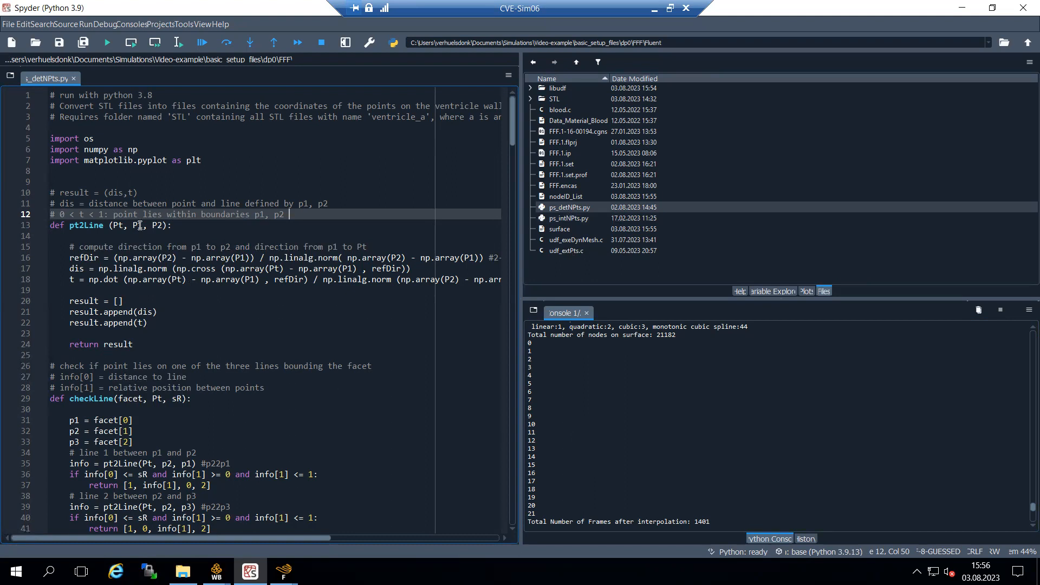
Run ps_detNPts.py and answer 1 to generate a correlation file
{"action": "left_click", "coordinate": [161, 192]}
{"action": "left_click", "coordinate": [107, 42]}
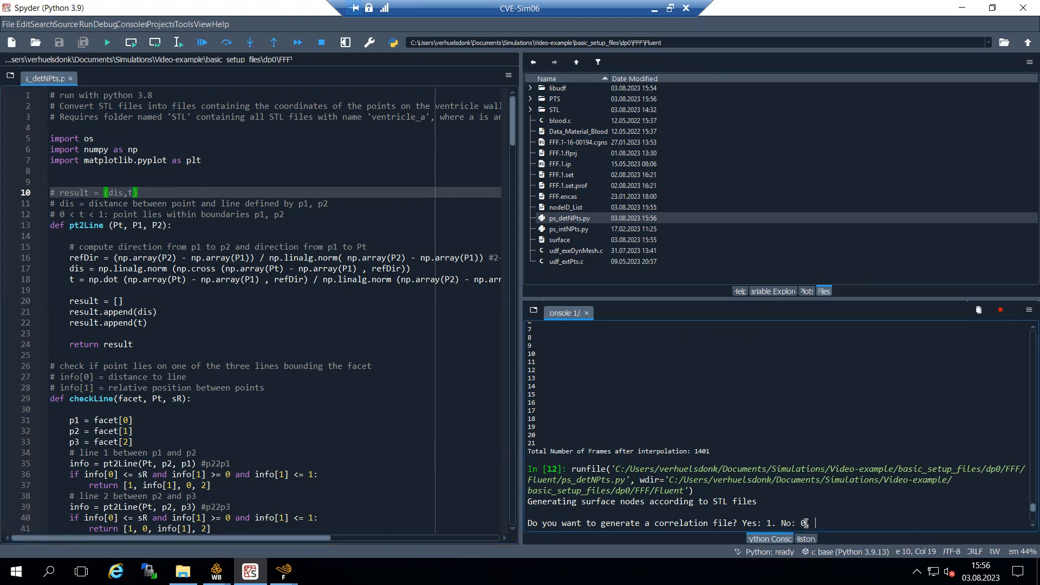
{"action": "key", "text": "Return"}
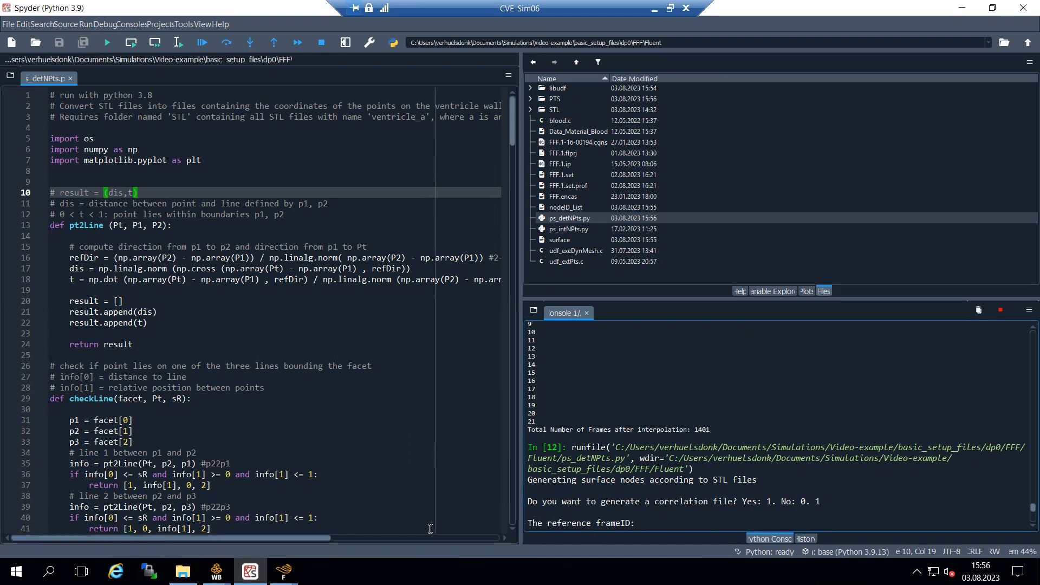
Look through the ventricle STL files in the project's Fluent\STL folder in File Explorer to identify the reference frame
{"action": "left_click", "coordinate": [183, 571]}
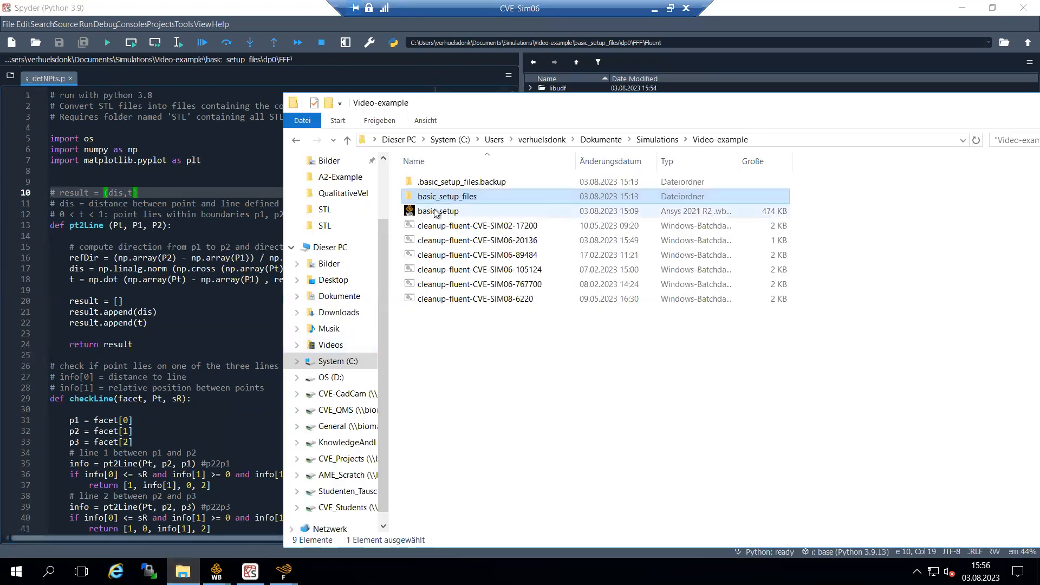
{"action": "double_click", "coordinate": [449, 198]}
{"action": "double_click", "coordinate": [438, 184]}
{"action": "double_click", "coordinate": [437, 184]}
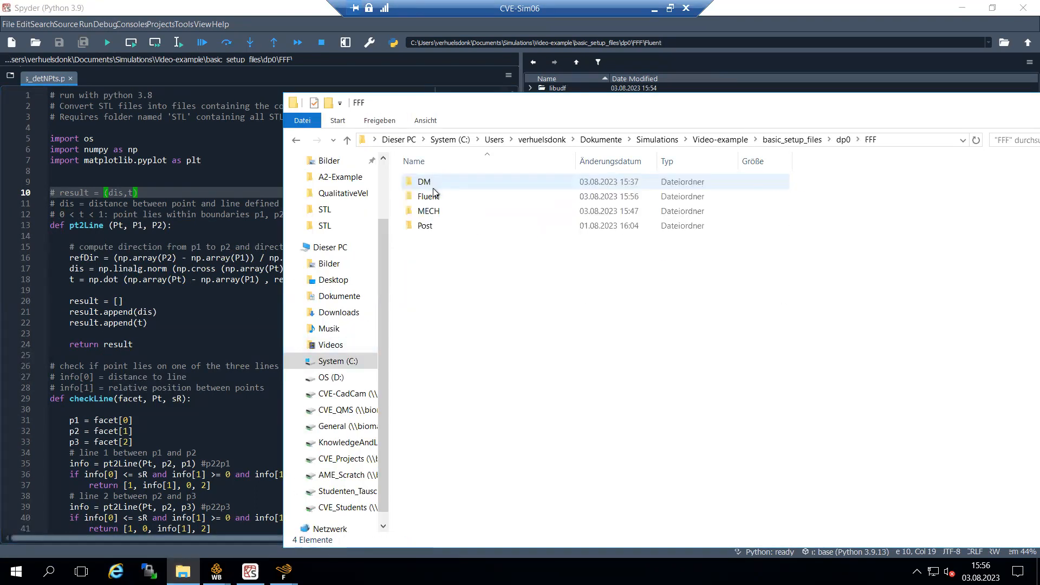
{"action": "left_click", "coordinate": [435, 196]}
{"action": "double_click", "coordinate": [436, 197]}
{"action": "double_click", "coordinate": [438, 196]}
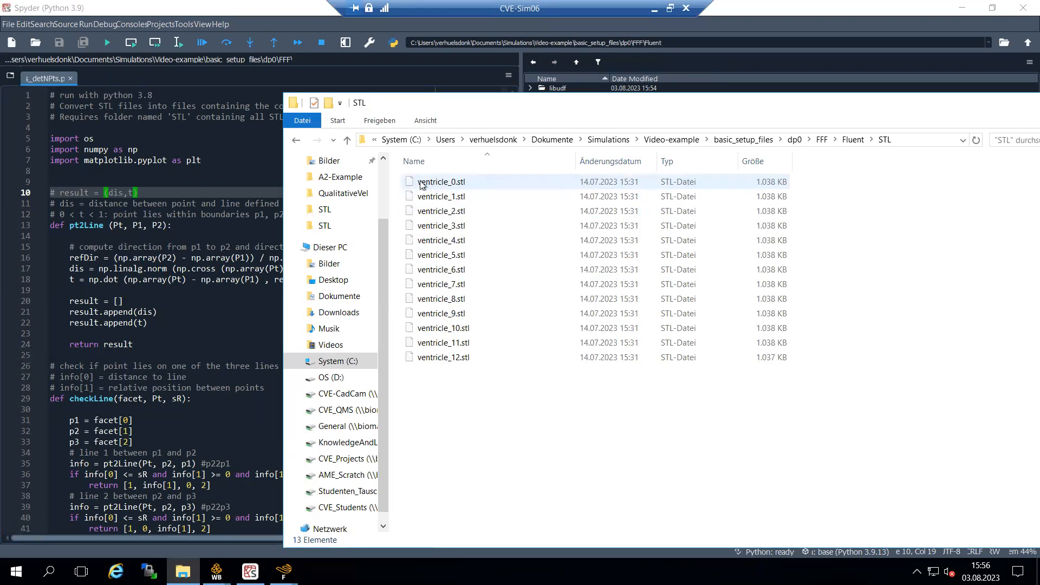
Return to Spyder, enter 0 as the reference frame ID and examine the script's console output
{"action": "left_click", "coordinate": [260, 12]}
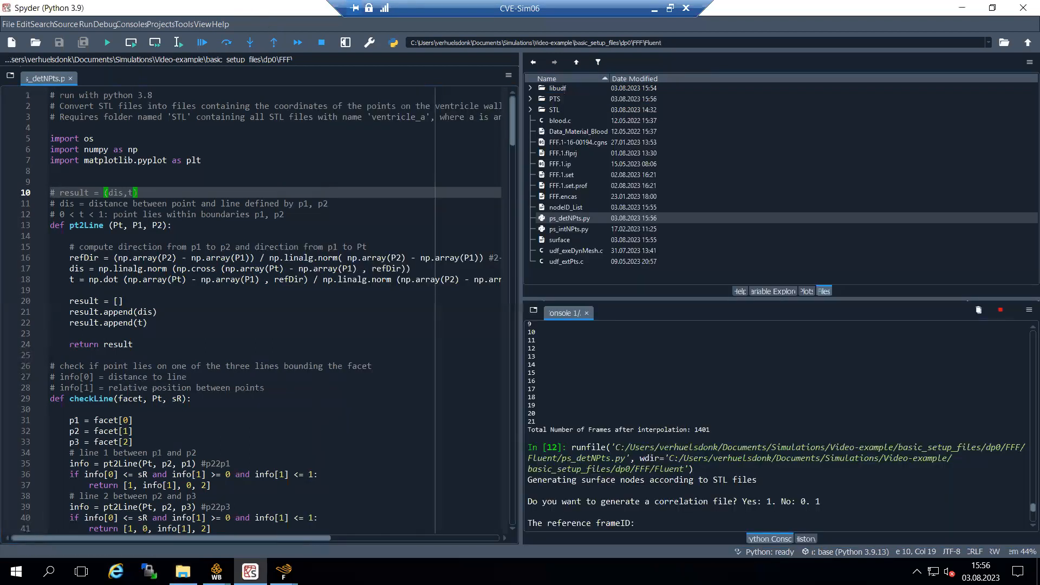
{"action": "type", "text": "0"}
{"action": "key", "text": "Return"}
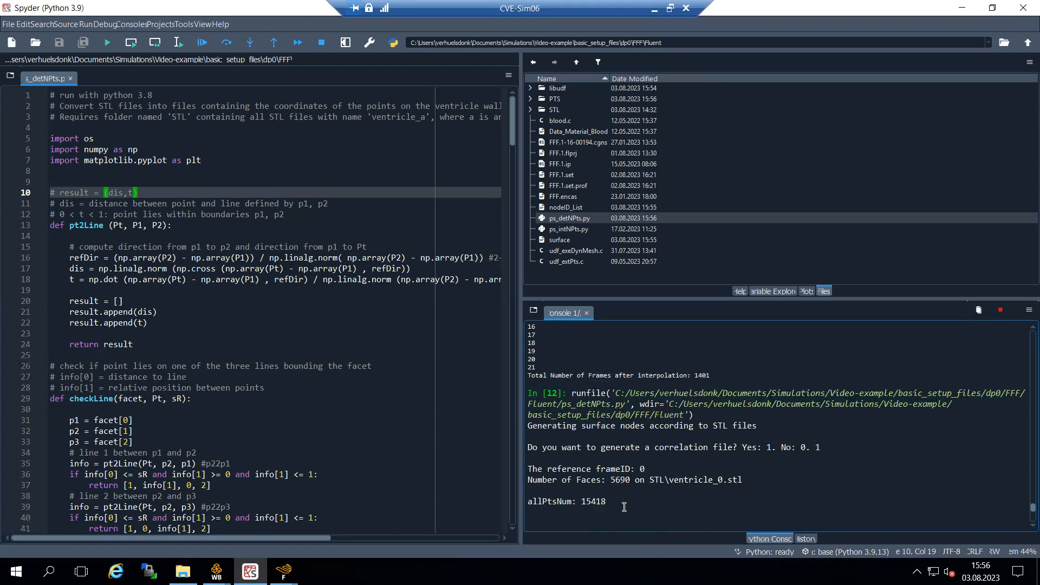
{"action": "left_click_drag", "start_coordinate": [581, 502], "coordinate": [606, 503]}
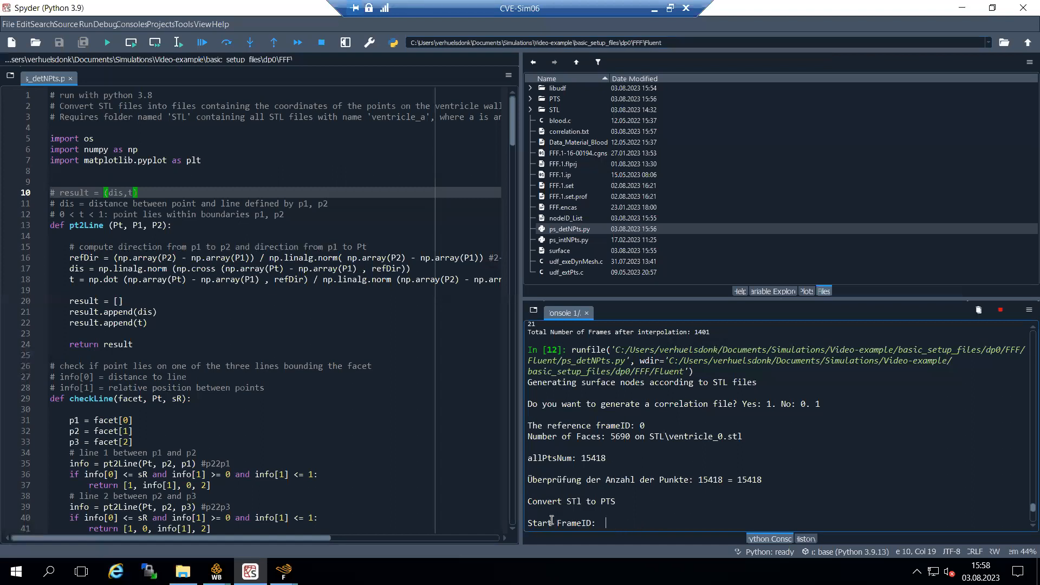
{"action": "left_click_drag", "start_coordinate": [529, 525], "coordinate": [606, 523]}
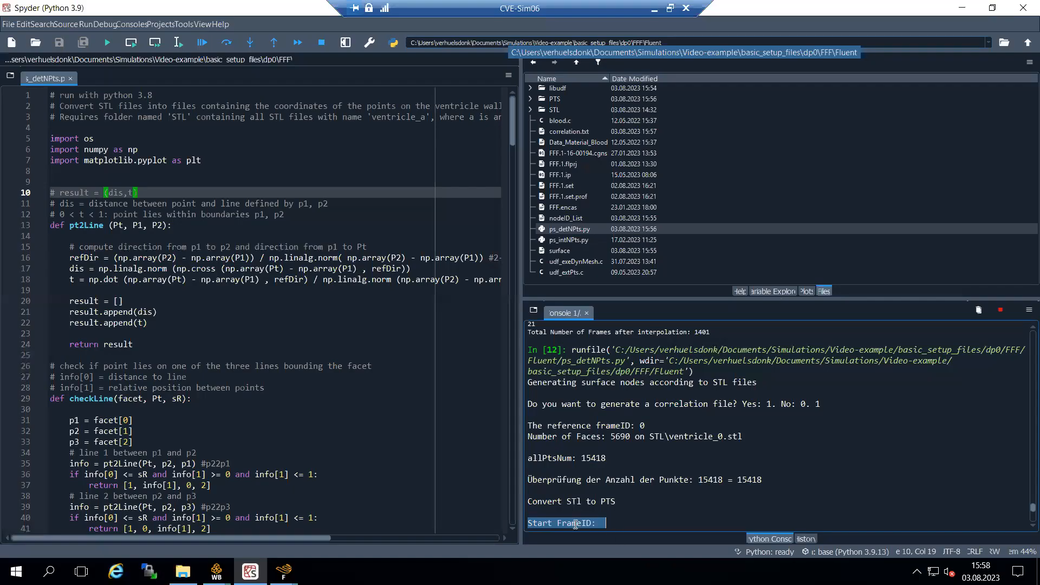
Check the frame numbers in the STL folder and convert the STL files to PTS with start frame ID 0 and end frame ID 12
{"action": "left_click", "coordinate": [528, 522]}
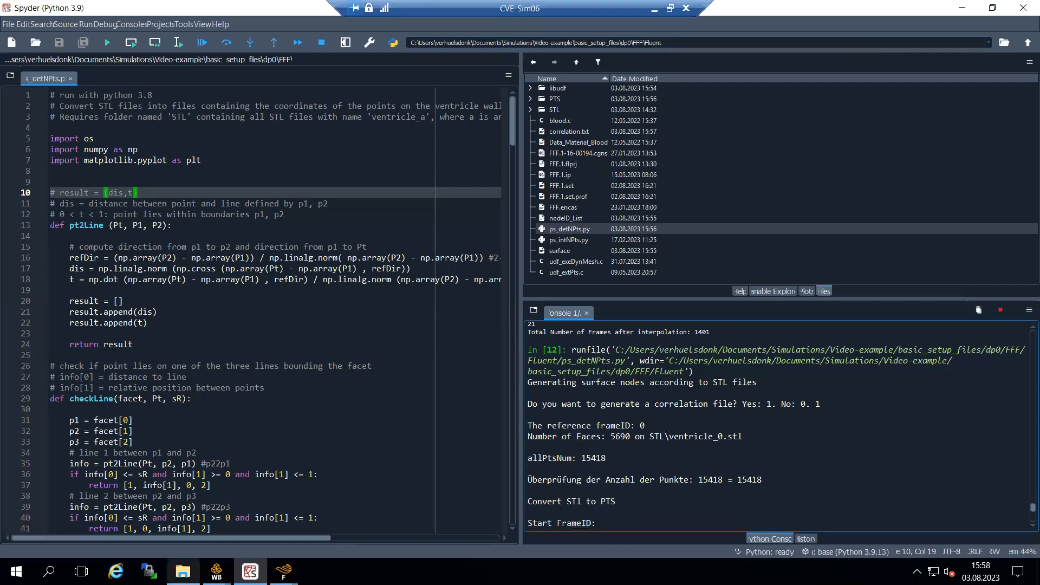
{"action": "left_click", "coordinate": [183, 571]}
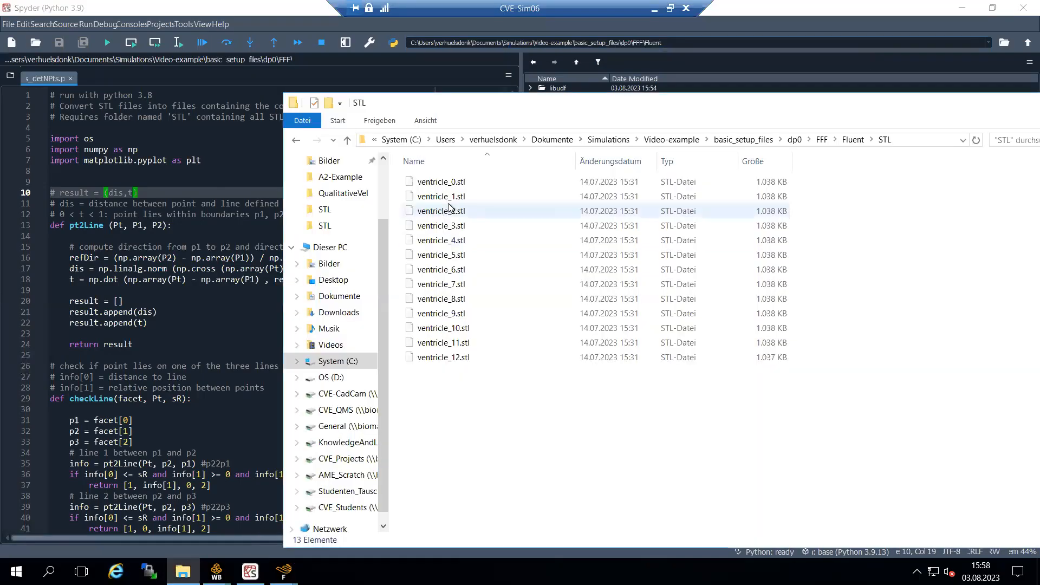
{"action": "left_click", "coordinate": [357, 56]}
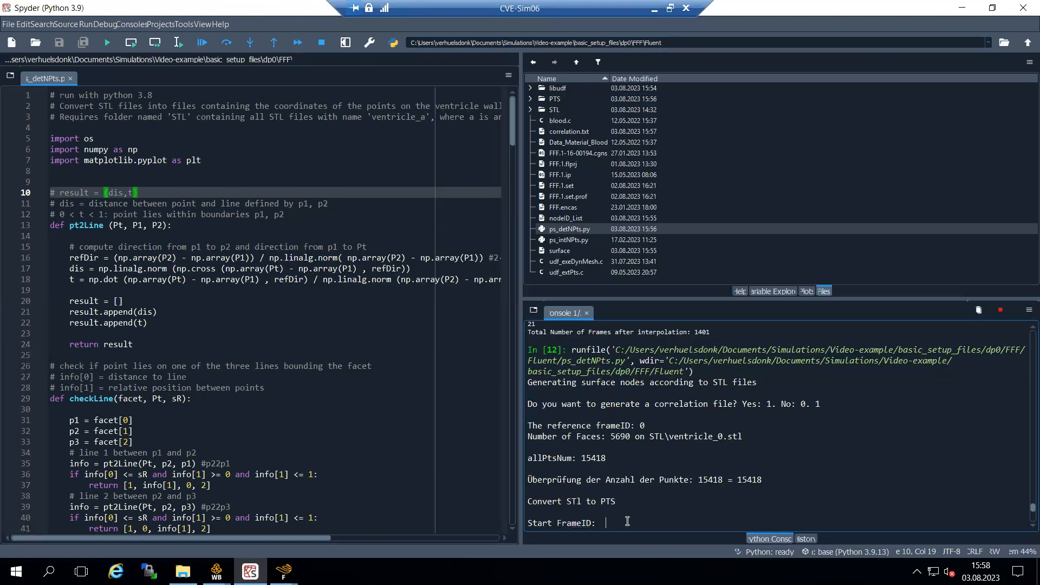
{"action": "type", "text": "0"}
{"action": "key", "text": "Return"}
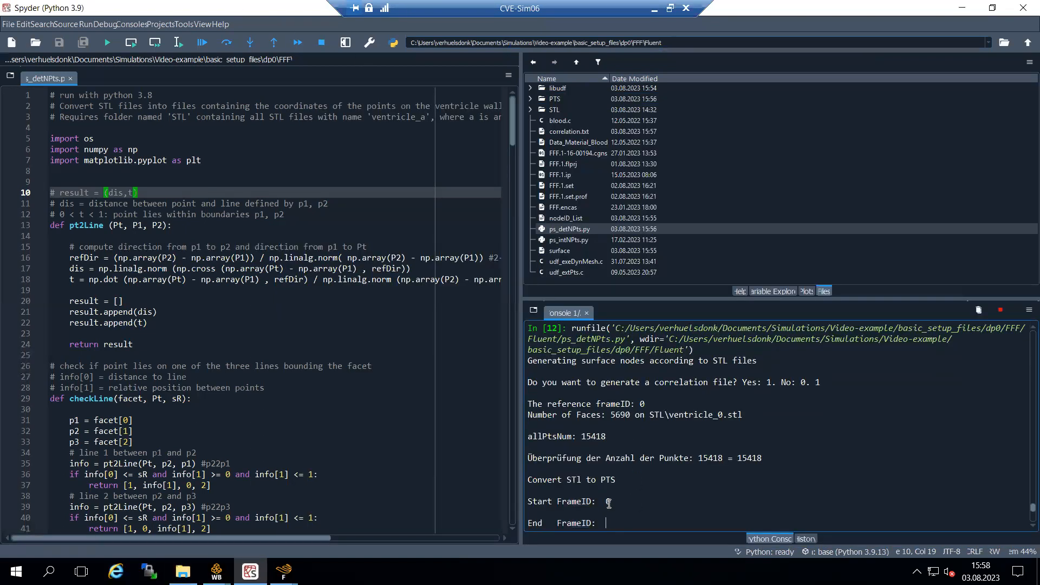
{"action": "left_click", "coordinate": [183, 571]}
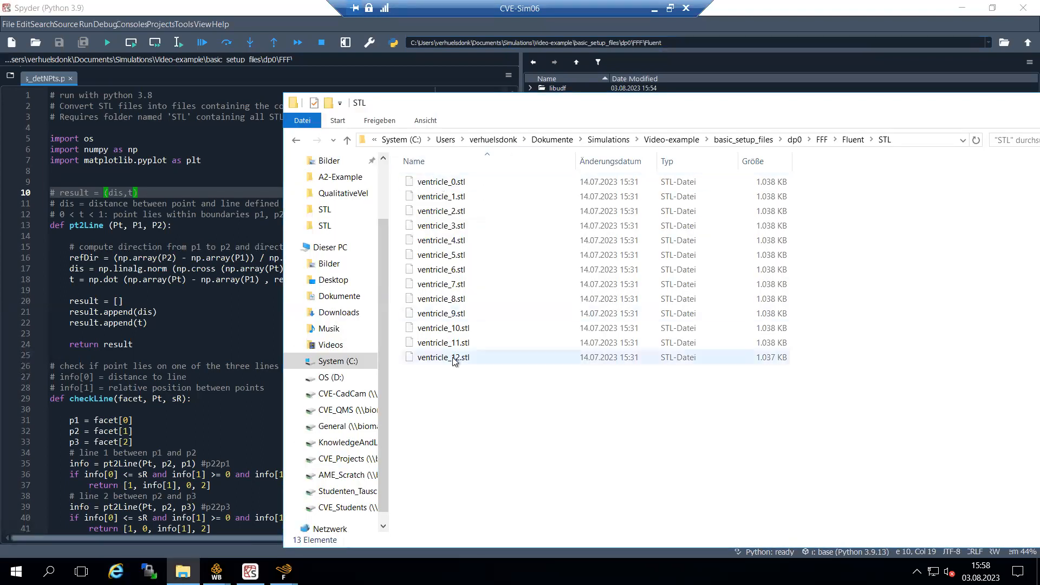
{"action": "left_click", "coordinate": [321, 31]}
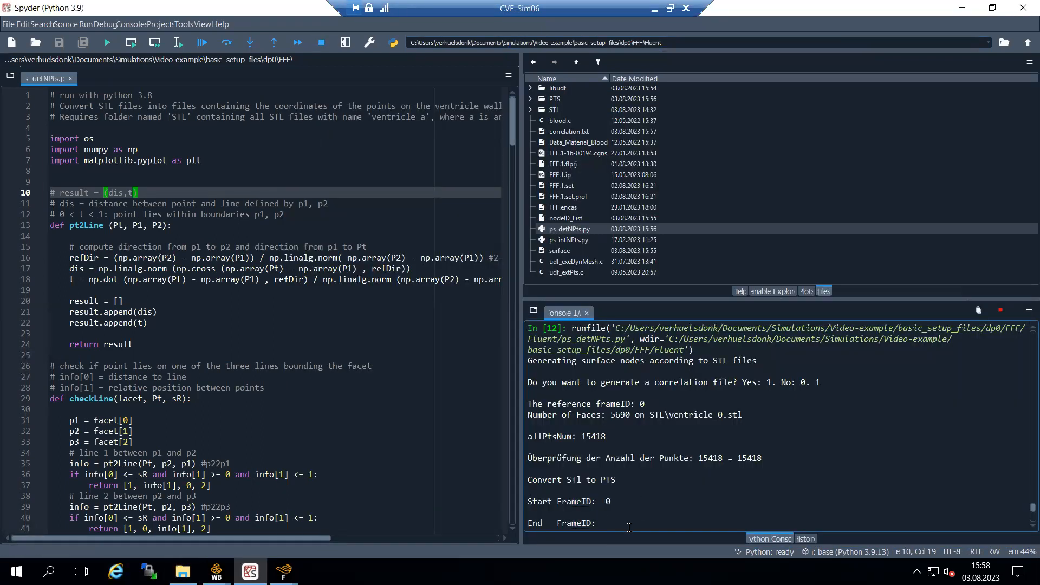
{"action": "type", "text": "12"}
{"action": "key", "text": "Return"}
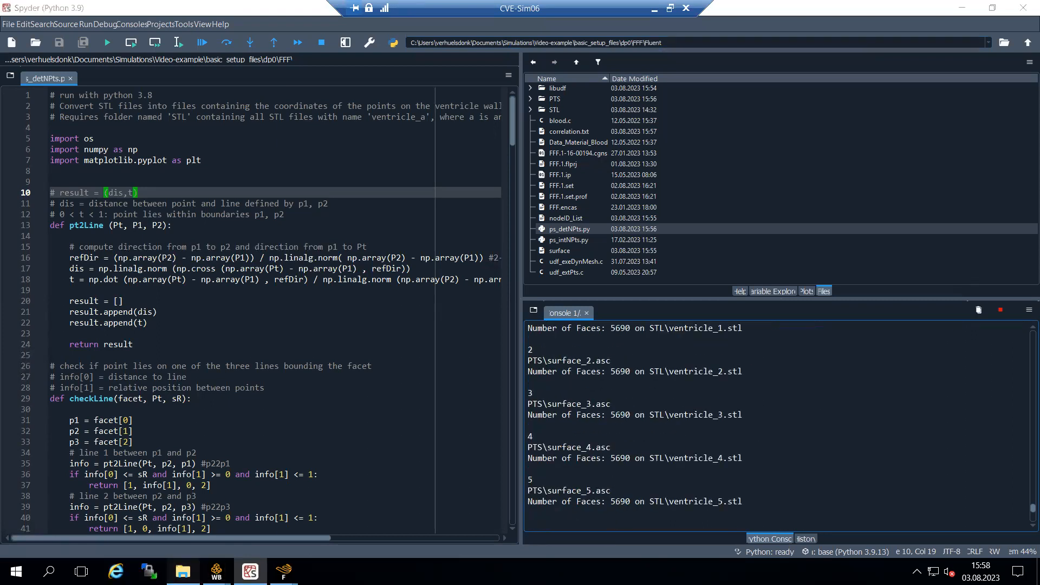
Locate the PTS output folder within the project's Fluent folder in File Explorer, and return to Spyder
{"action": "left_click", "coordinate": [183, 571]}
{"action": "left_click", "coordinate": [853, 139]}
{"action": "left_click_drag", "start_coordinate": [817, 106], "coordinate": [584, 109]}
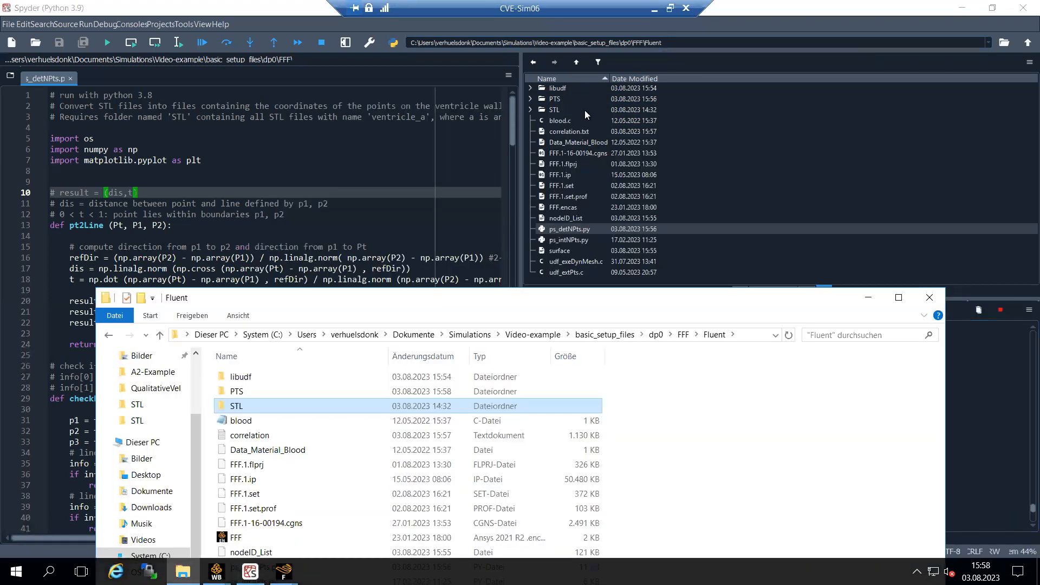
{"action": "left_click", "coordinate": [187, 172]}
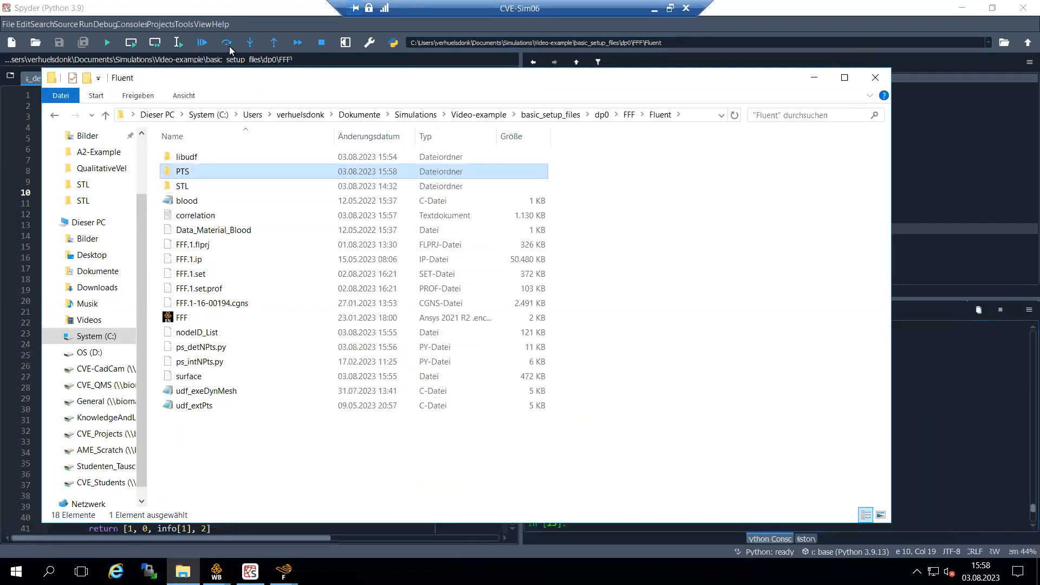
{"action": "left_click", "coordinate": [252, 11]}
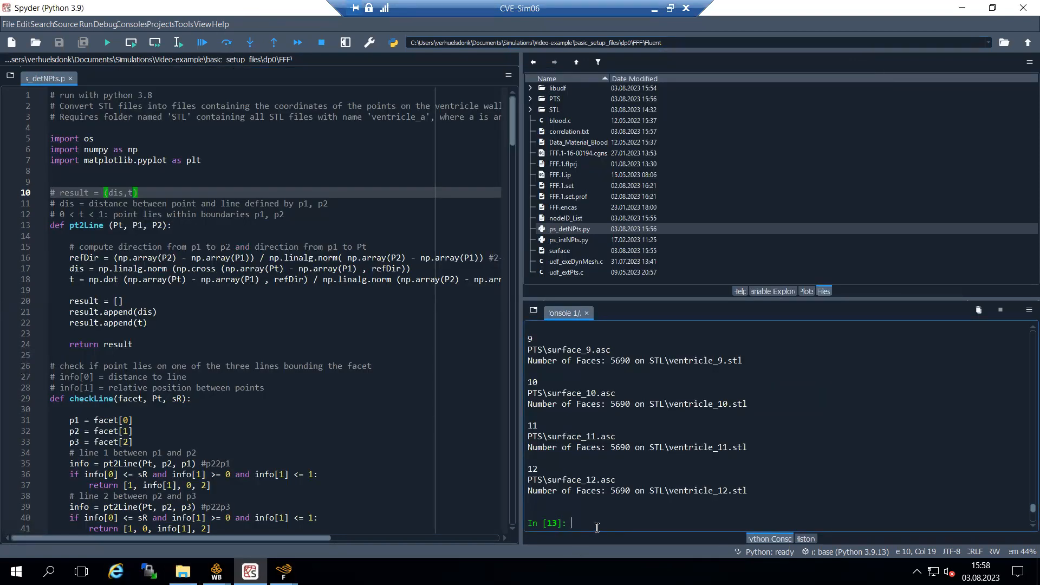
Run ps_intNPts.py, count the frames in the STL folder, and enter 13 frames per cycle, 10 intermediate frames and interpolation 4 (monotonic cubic spline)
{"action": "double_click", "coordinate": [567, 241]}
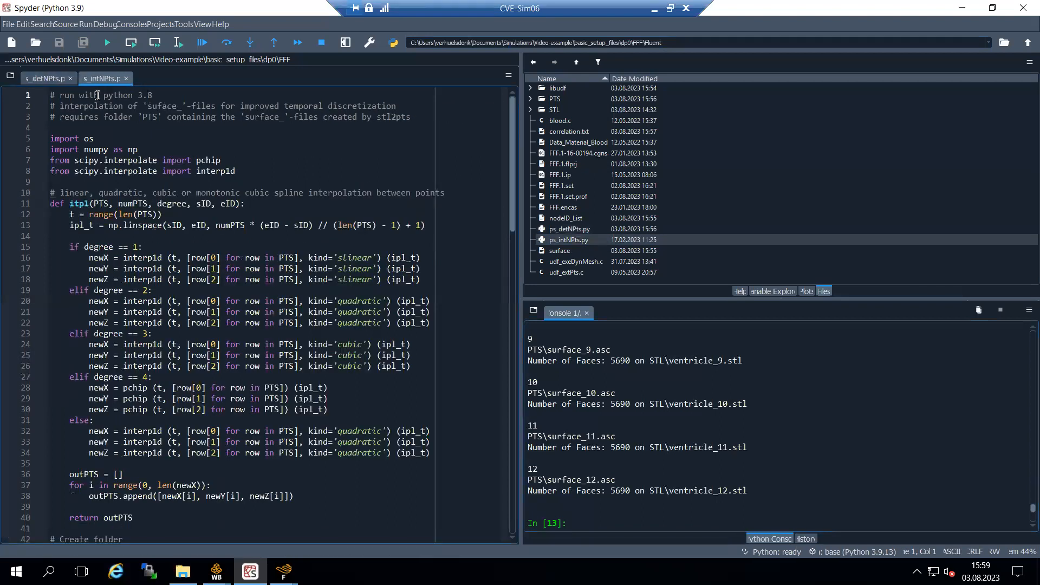
{"action": "left_click", "coordinate": [108, 43]}
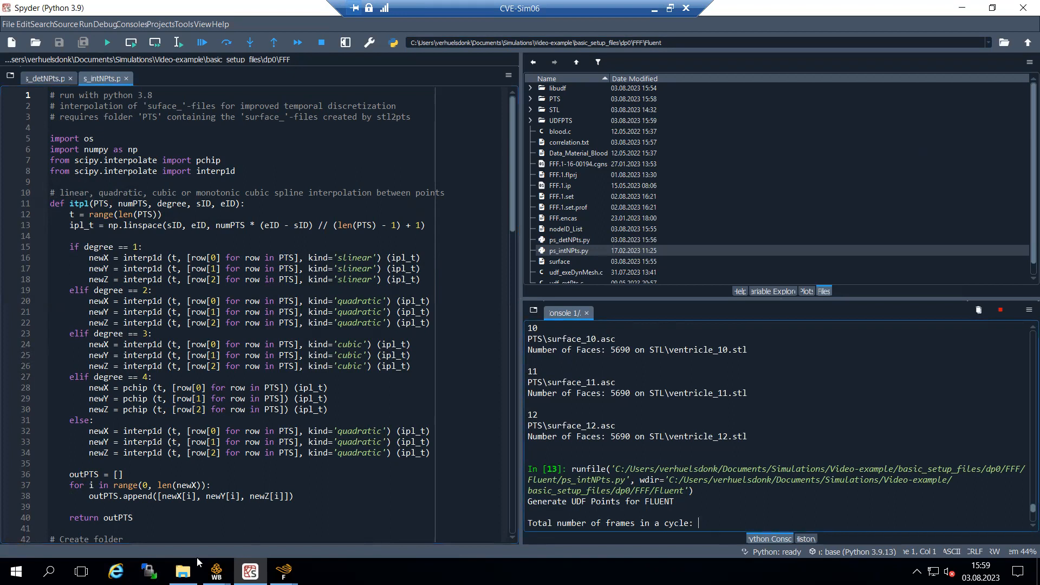
{"action": "left_click", "coordinate": [184, 570]}
{"action": "left_click", "coordinate": [184, 187]}
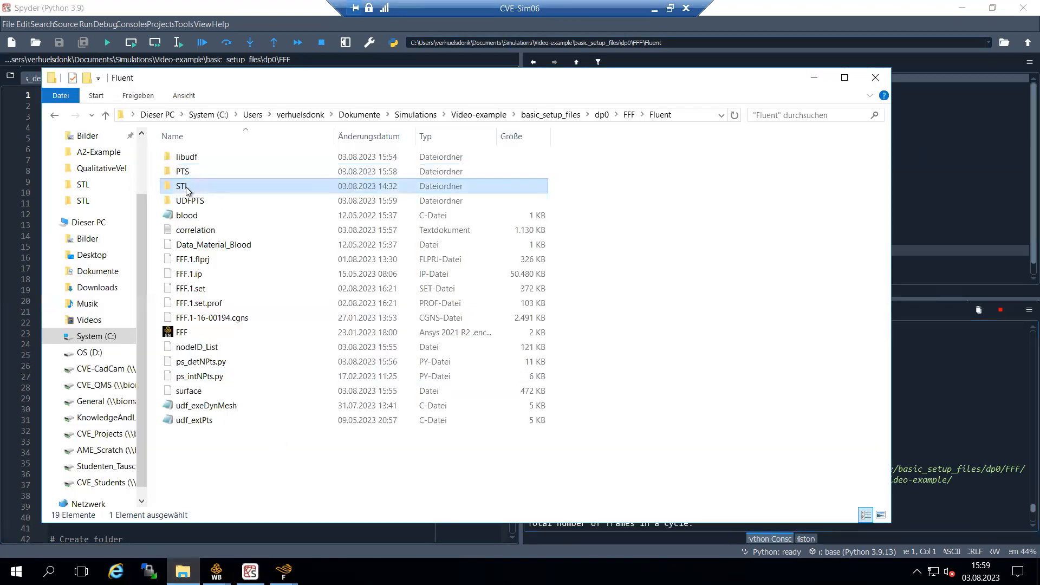
{"action": "double_click", "coordinate": [186, 190]}
{"action": "left_click", "coordinate": [213, 161]}
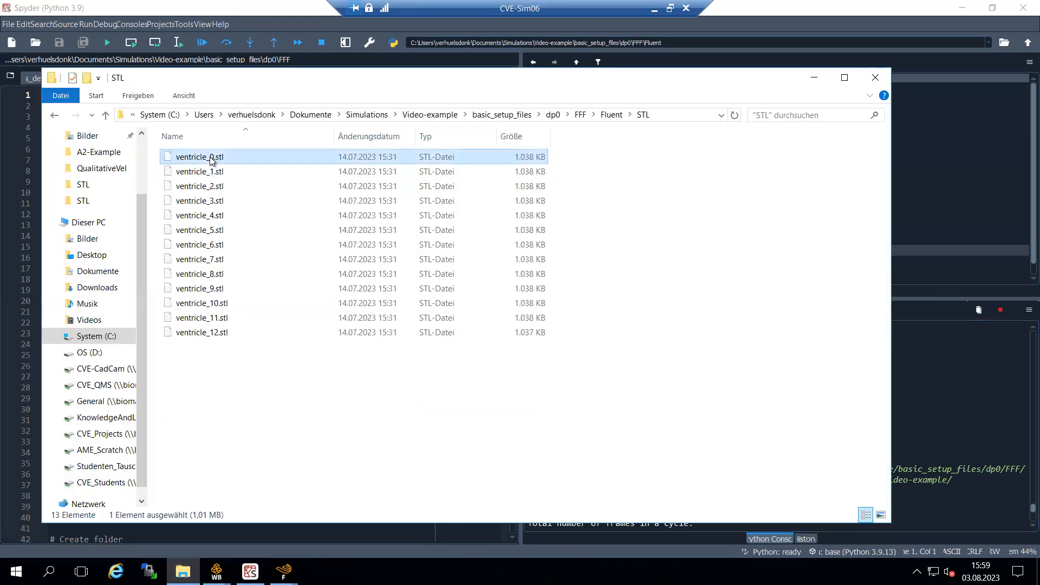
{"action": "left_click", "coordinate": [217, 334], "text": "shift"}
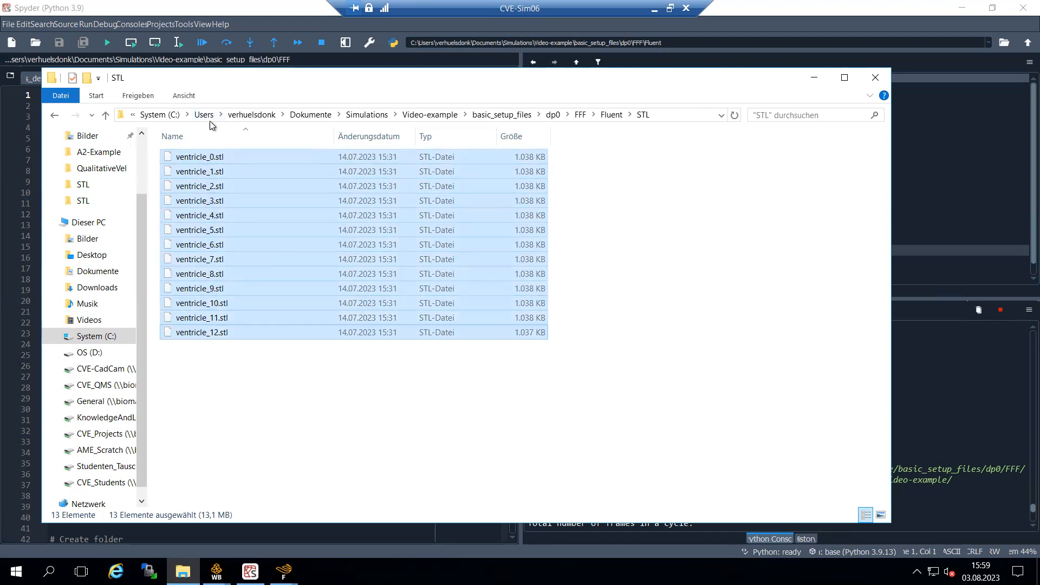
{"action": "left_click", "coordinate": [223, 4]}
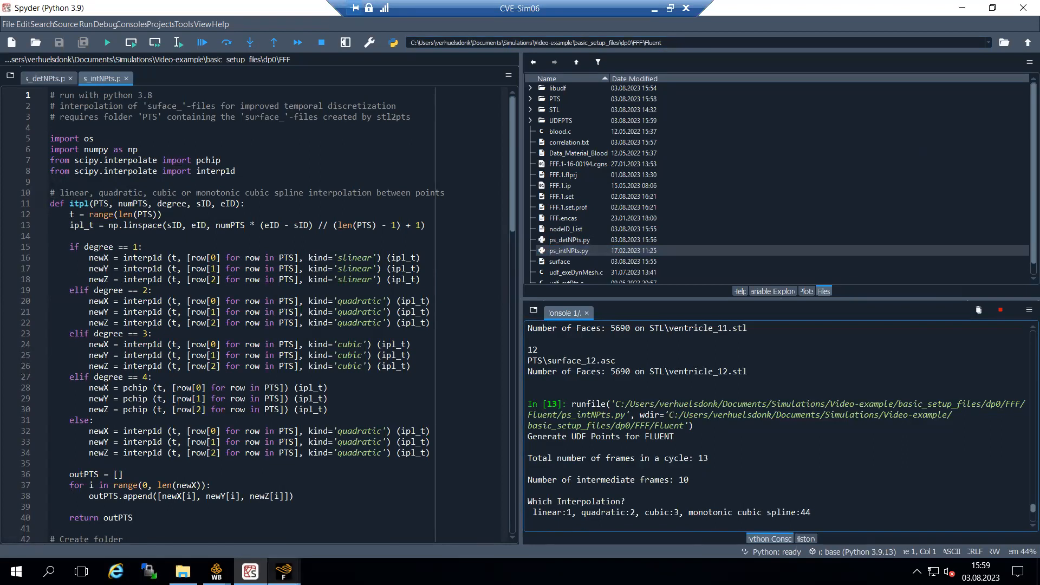
Check the UDFPTS output folder within the project's Fluent folder in File Explorer, and return to Spyder
{"action": "left_click", "coordinate": [183, 571]}
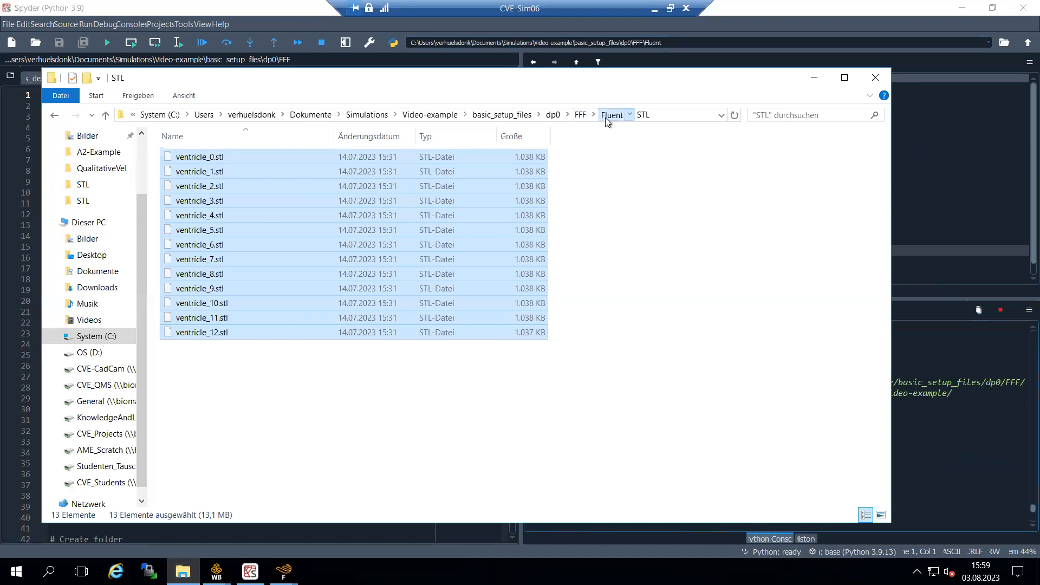
{"action": "left_click", "coordinate": [610, 115]}
{"action": "left_click", "coordinate": [205, 202]}
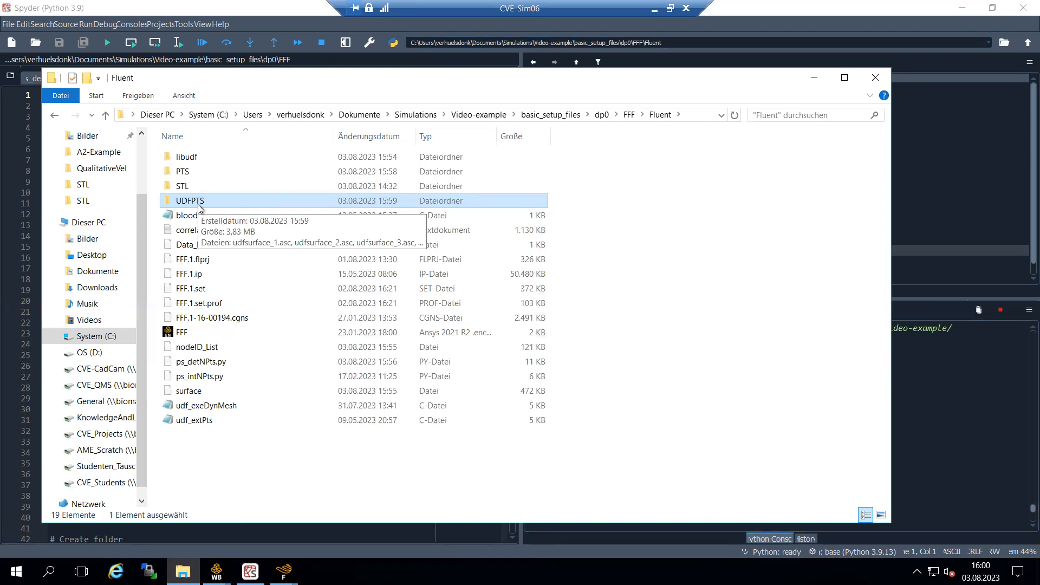
{"action": "left_click", "coordinate": [220, 2]}
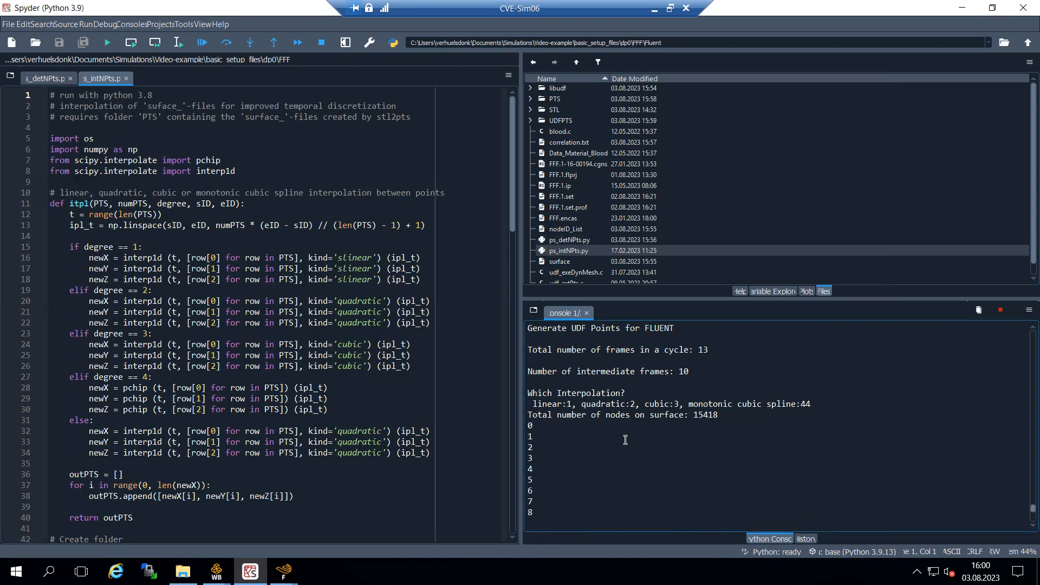
Open udf_exeDynMesh.c and set nTimeSteps to 131, the total frame count printed by the interpolation script
{"action": "scroll", "coordinate": [578, 236], "scroll_direction": "down", "scroll_amount": 1}
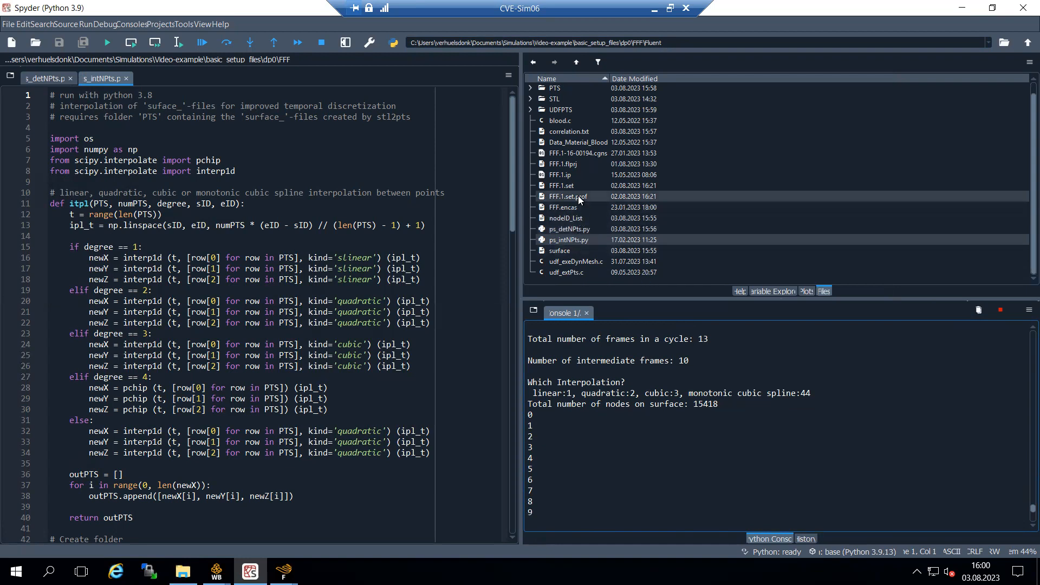
{"action": "double_click", "coordinate": [592, 263]}
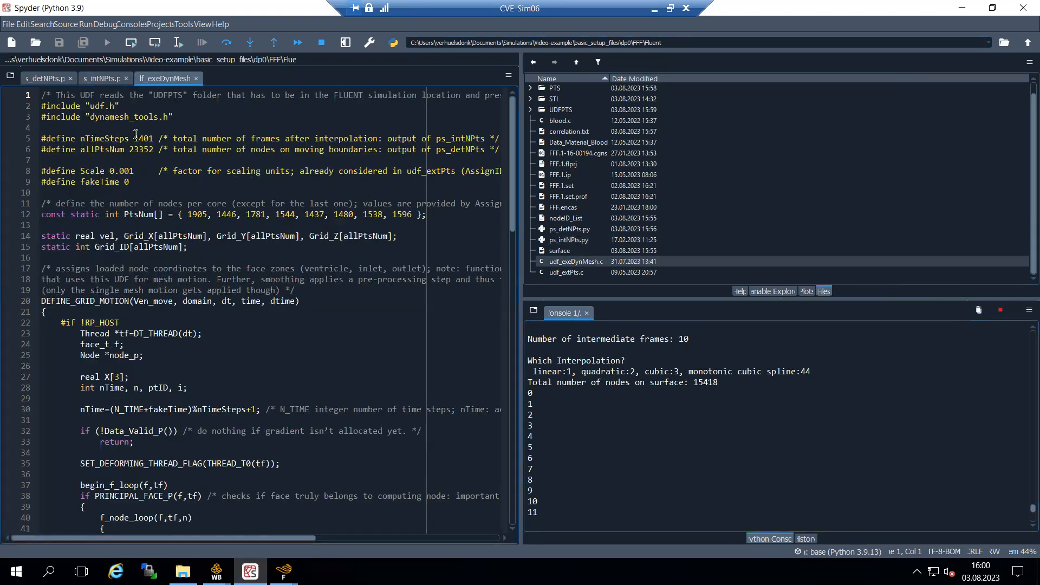
{"action": "left_click_drag", "start_coordinate": [134, 138], "coordinate": [156, 139]}
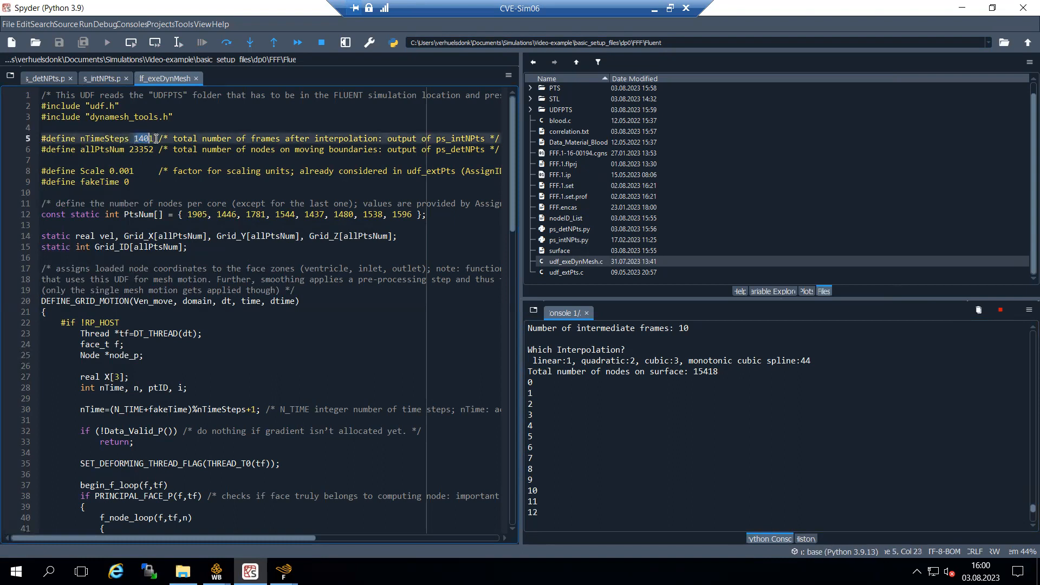
{"action": "left_click", "coordinate": [149, 149]}
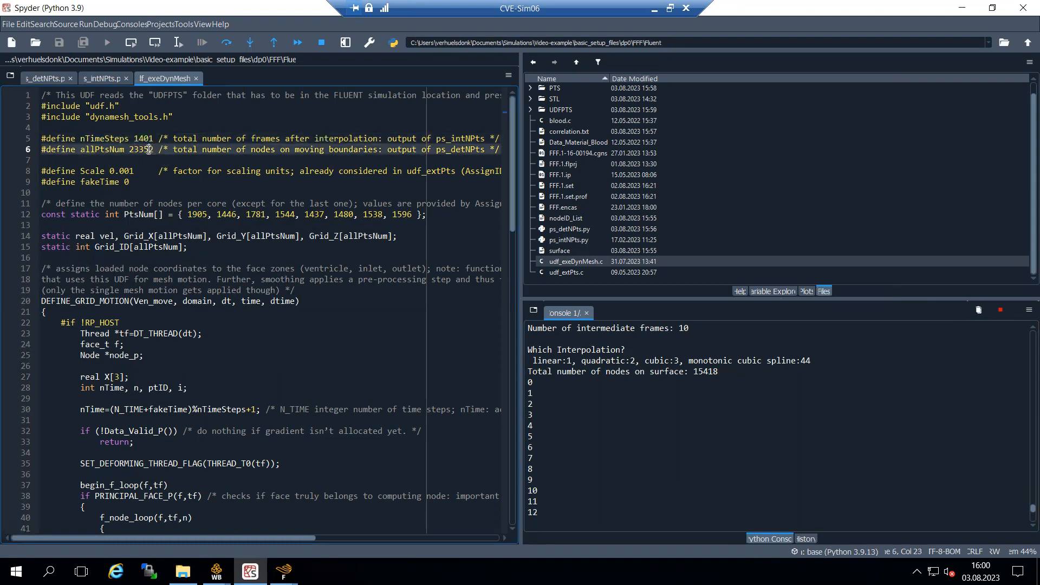
{"action": "left_click_drag", "start_coordinate": [130, 149], "coordinate": [154, 150]}
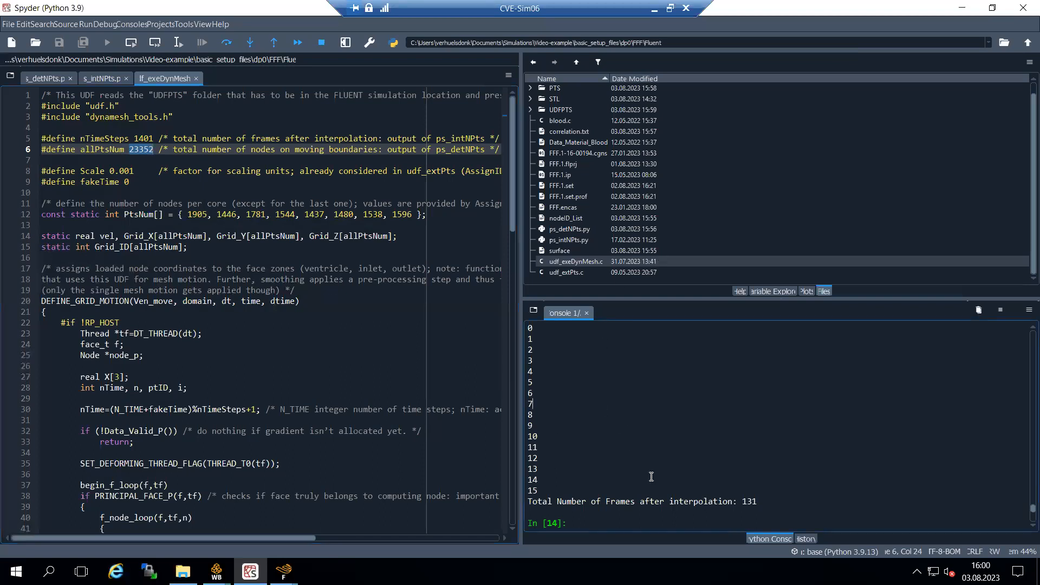
{"action": "left_click_drag", "start_coordinate": [532, 503], "coordinate": [714, 513]}
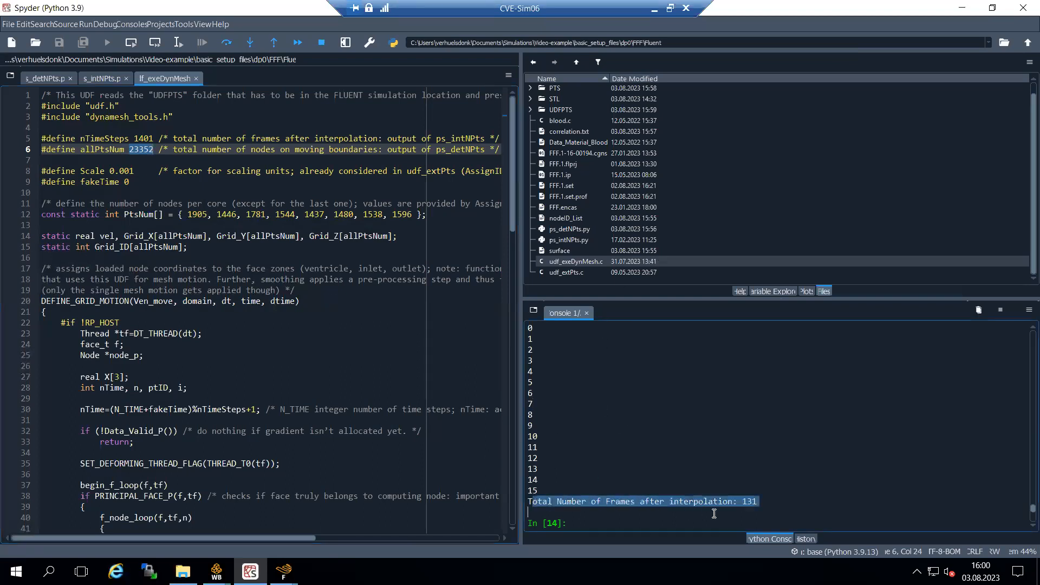
{"action": "double_click", "coordinate": [749, 502]}
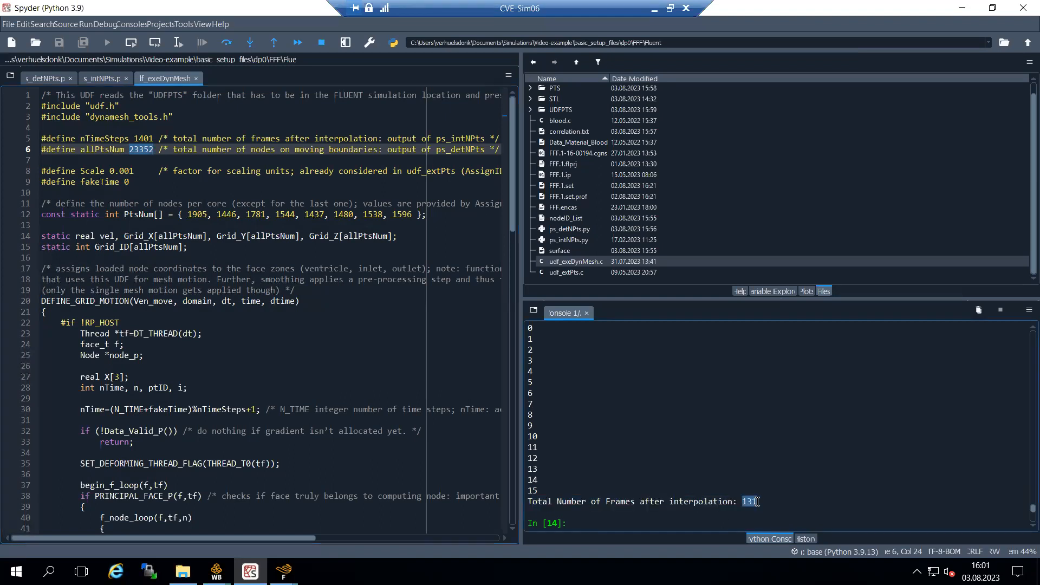
{"action": "double_click", "coordinate": [144, 139]}
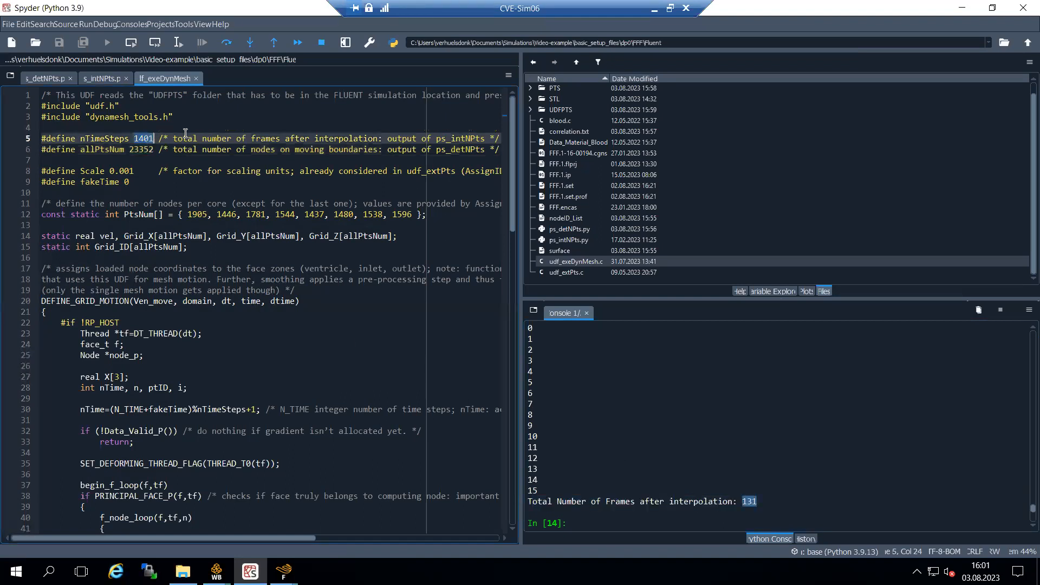
{"action": "type", "text": "131"}
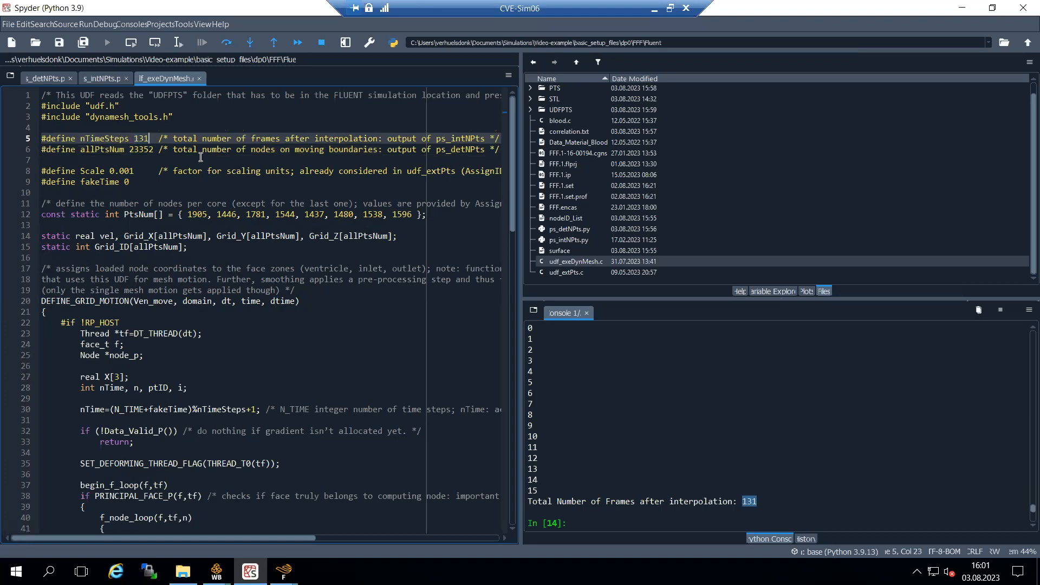
Find the allPtsNum value in the ps_detNPts.py console output, set allPtsNum to 15418 in udf_exeDynMesh.c and save the file
{"action": "scroll", "coordinate": [600, 431], "scroll_direction": "up", "scroll_amount": 2}
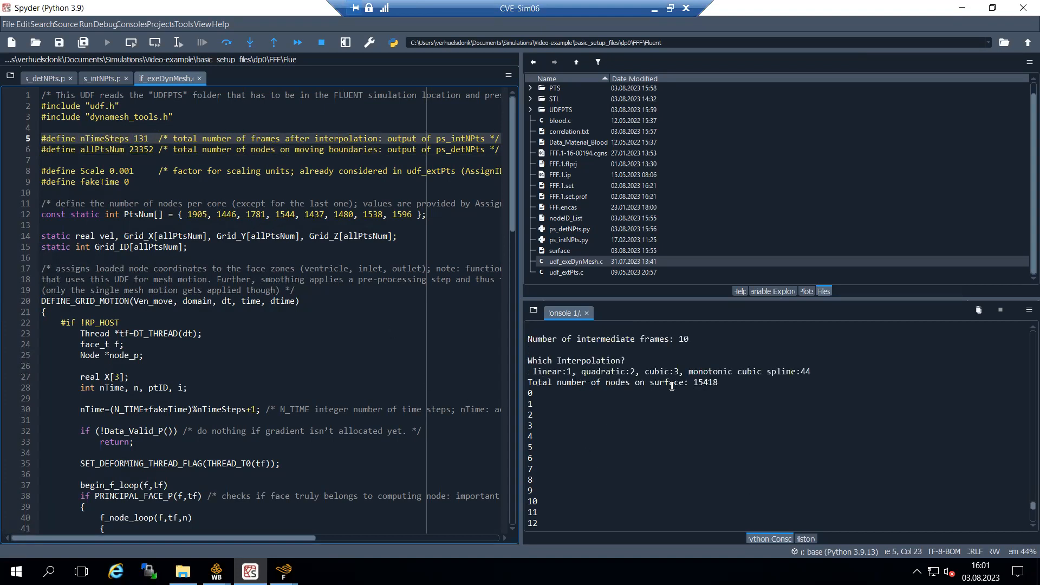
{"action": "scroll", "coordinate": [675, 386], "scroll_direction": "up", "scroll_amount": 2}
{"action": "left_click_drag", "start_coordinate": [586, 449], "coordinate": [713, 452]}
{"action": "left_click", "coordinate": [714, 451]}
{"action": "scroll", "coordinate": [721, 418], "scroll_direction": "up", "scroll_amount": 10}
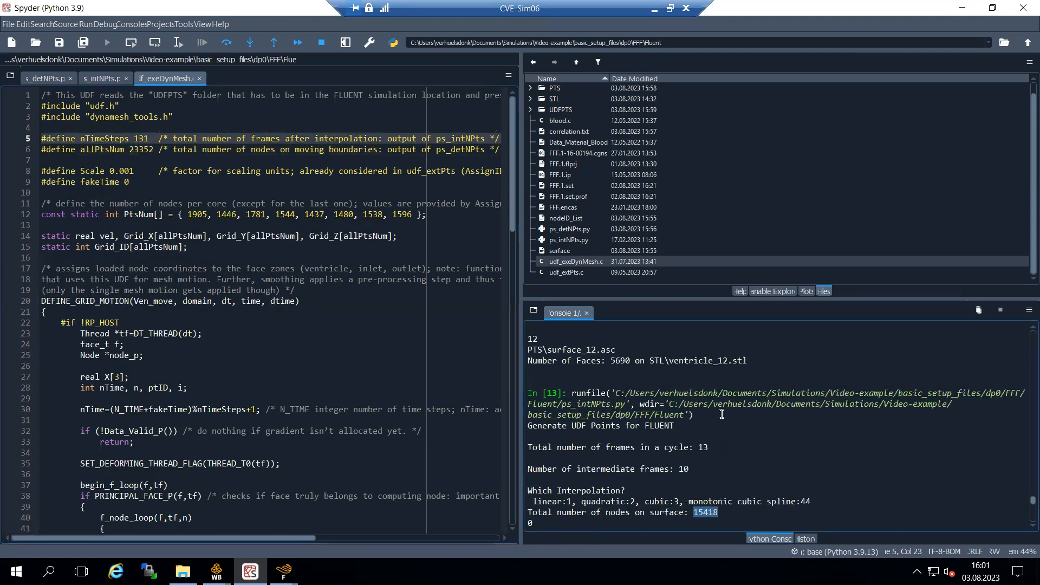
{"action": "scroll", "coordinate": [721, 415], "scroll_direction": "up", "scroll_amount": 10}
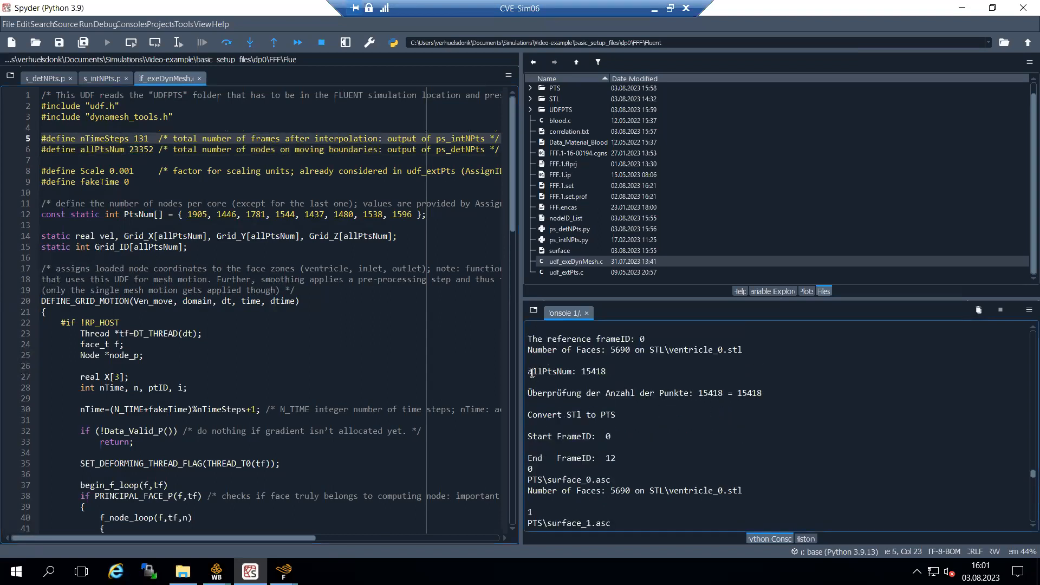
{"action": "double_click", "coordinate": [601, 373]}
{"action": "double_click", "coordinate": [141, 149]}
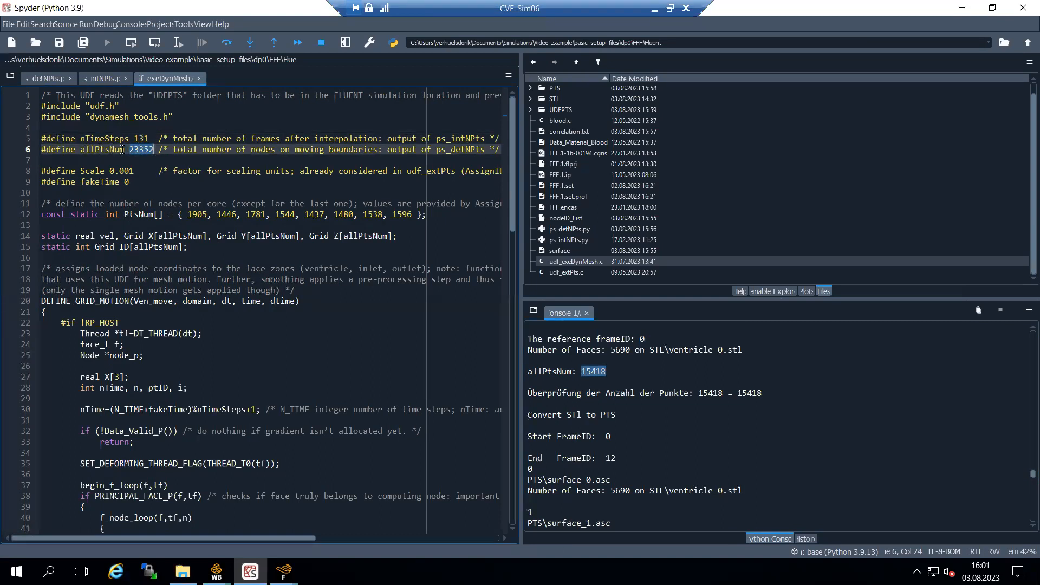
{"action": "type", "text": "15418"}
{"action": "key", "text": "ctrl+s"}
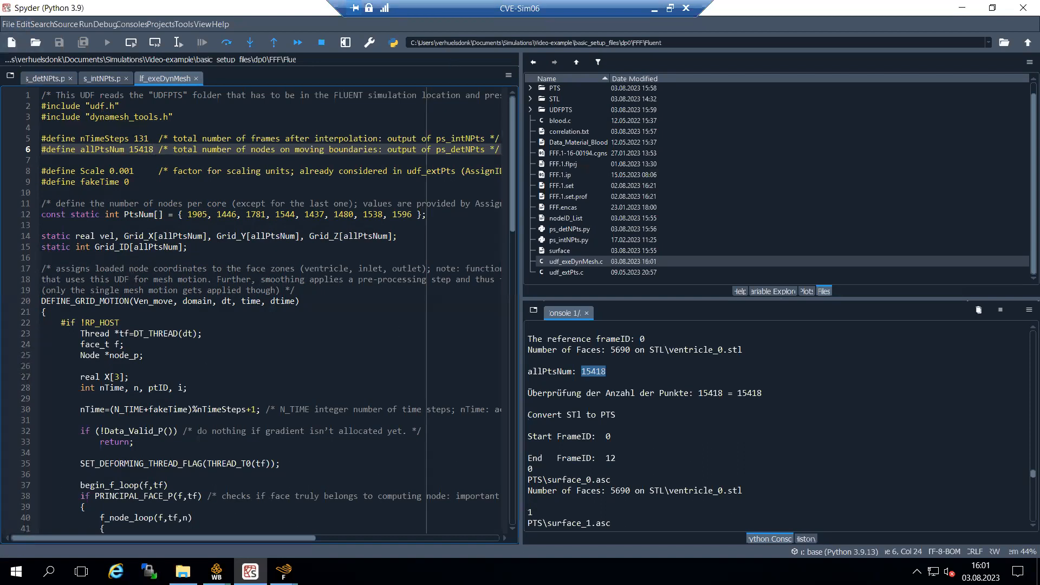
Switch to Fluent and unload the libudf library from the UDF Library Manager
{"action": "mouse_move", "coordinate": [283, 572]}
{"action": "left_click", "coordinate": [399, 518]}
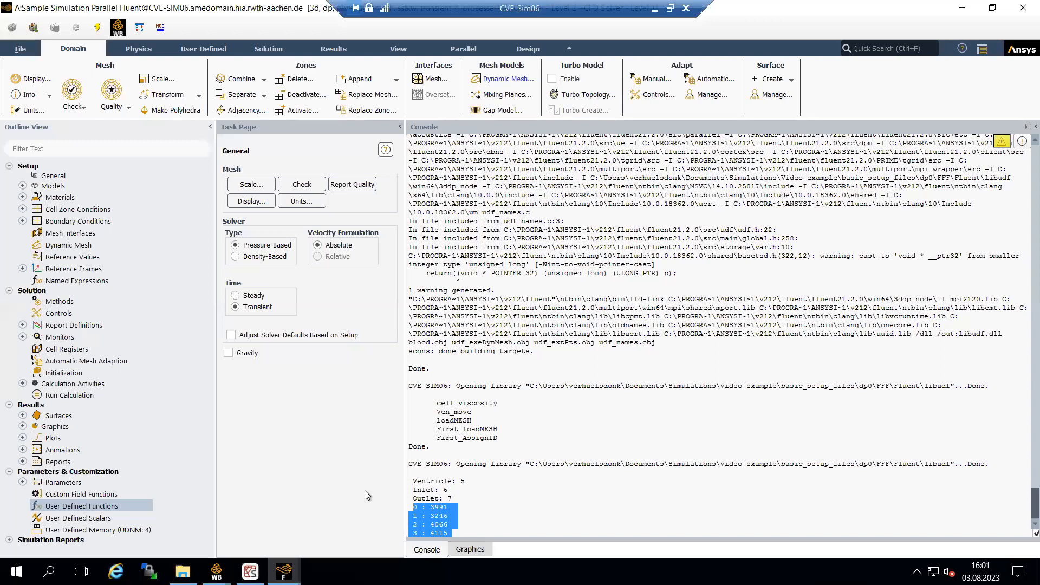
{"action": "left_click", "coordinate": [268, 483]}
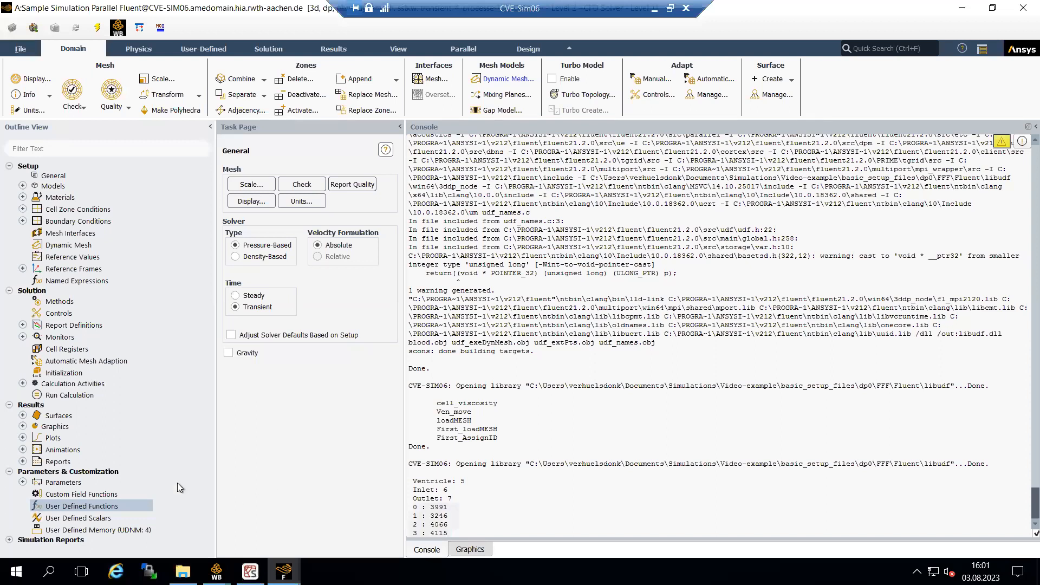
{"action": "right_click", "coordinate": [105, 510]}
{"action": "left_click", "coordinate": [135, 572]}
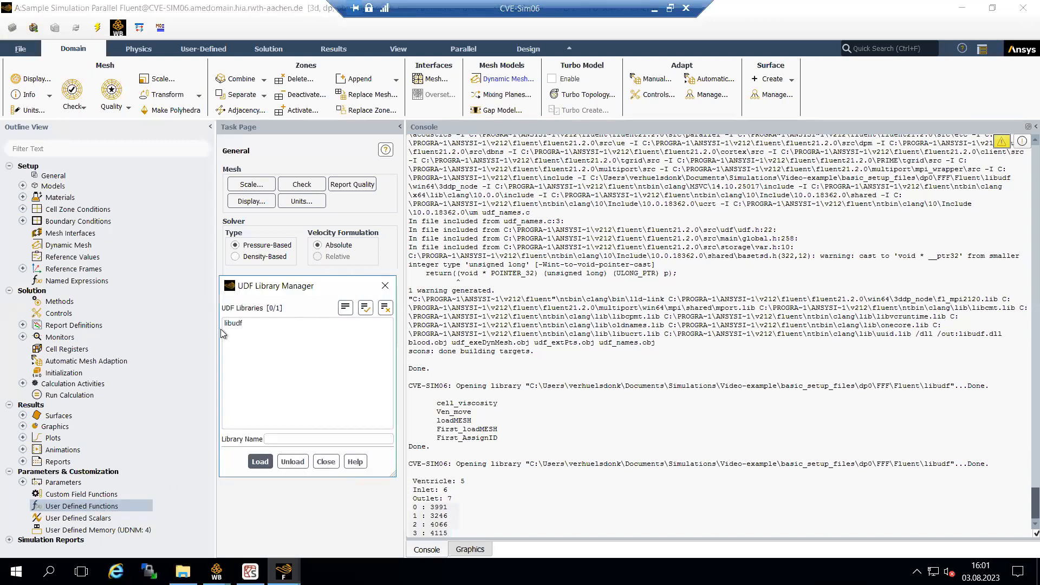
{"action": "left_click", "coordinate": [234, 324]}
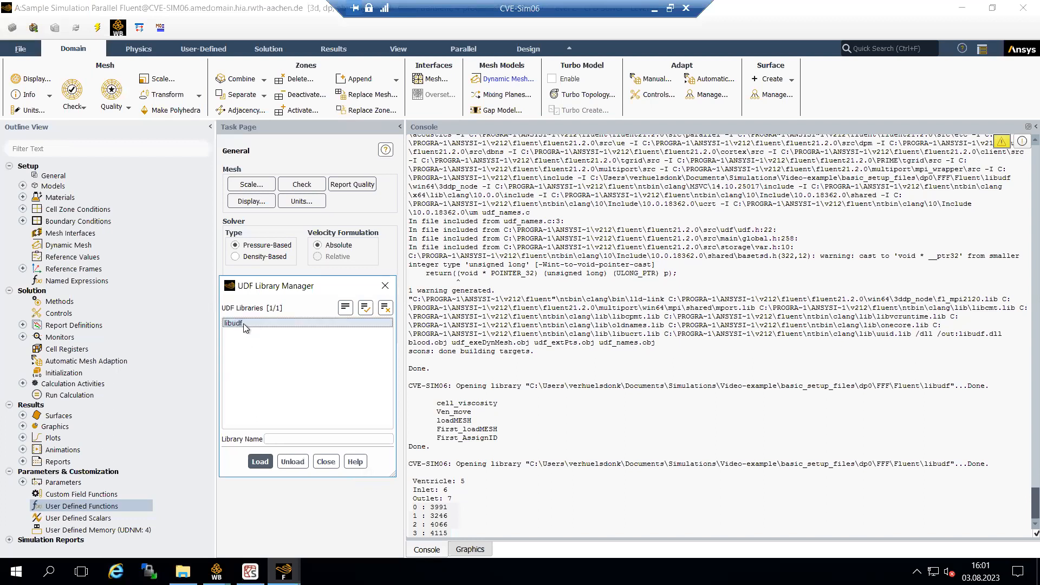
{"action": "left_click", "coordinate": [292, 462]}
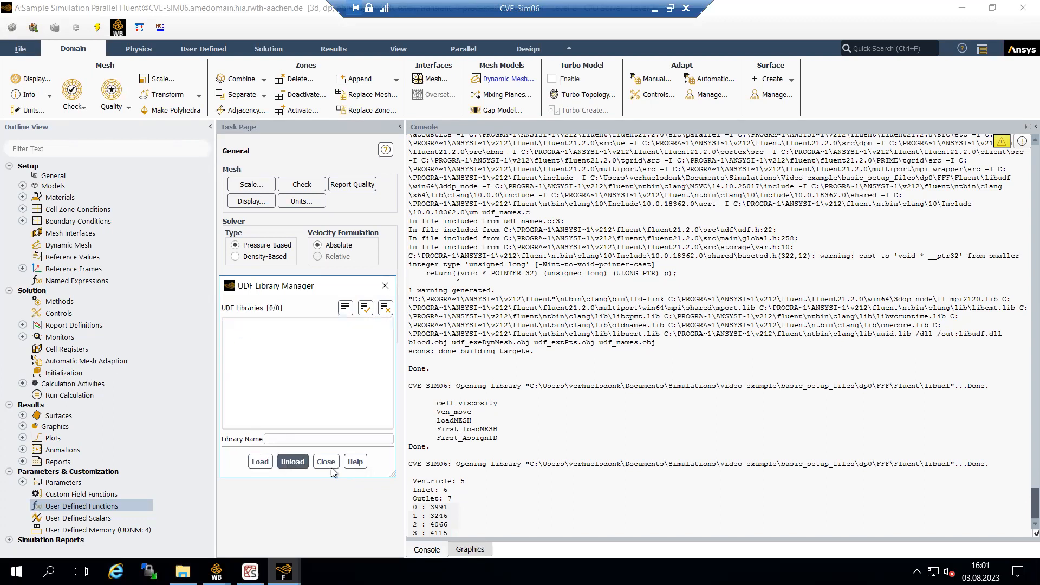
{"action": "left_click", "coordinate": [326, 461]}
Delete the libudf folder from the project's Fluent folder in File Explorer, and return to Fluent
{"action": "left_click", "coordinate": [182, 571]}
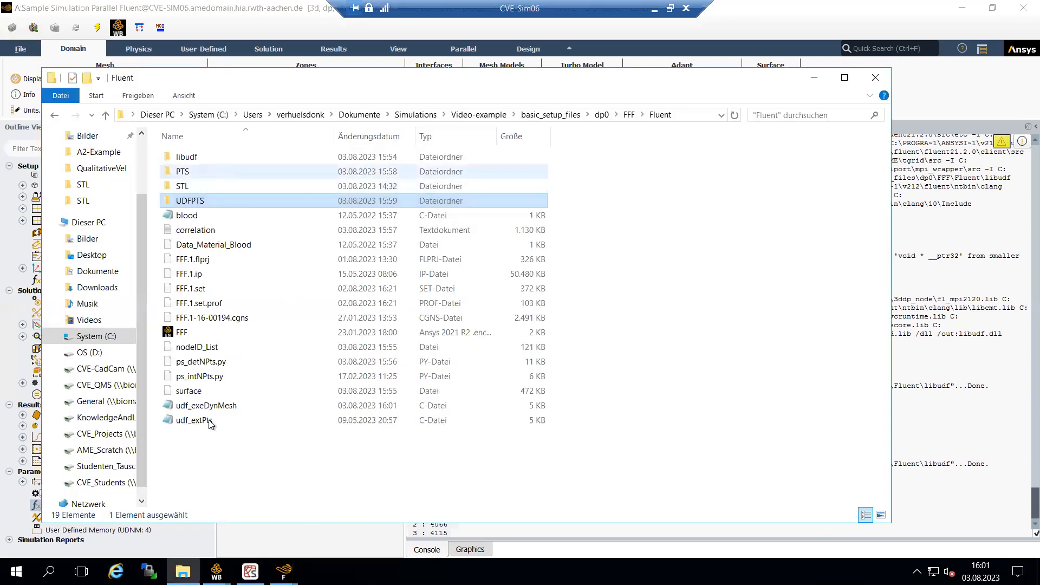
{"action": "left_click", "coordinate": [198, 157]}
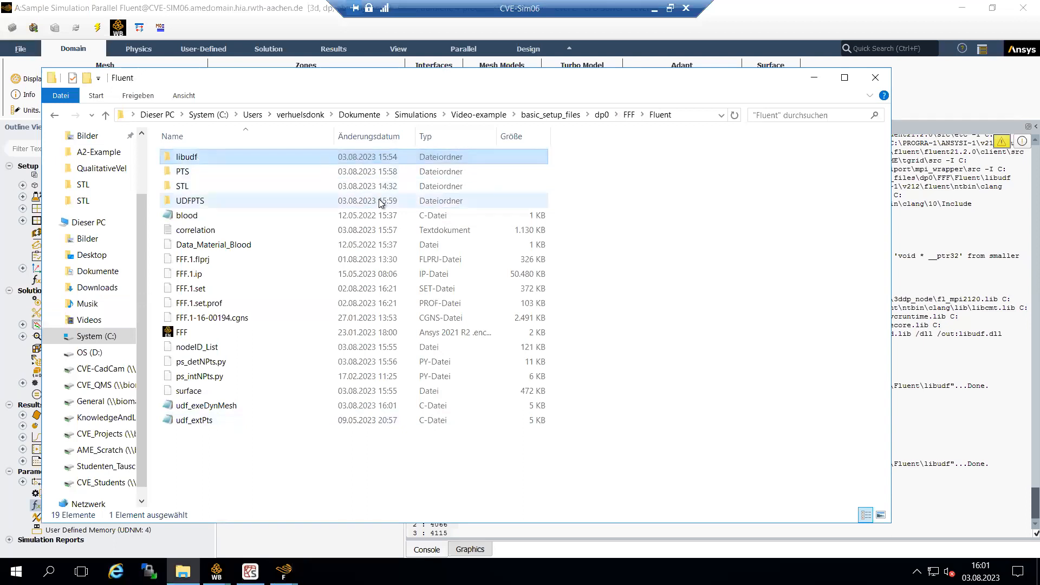
{"action": "key", "text": "Delete"}
{"action": "left_click", "coordinate": [222, 4]}
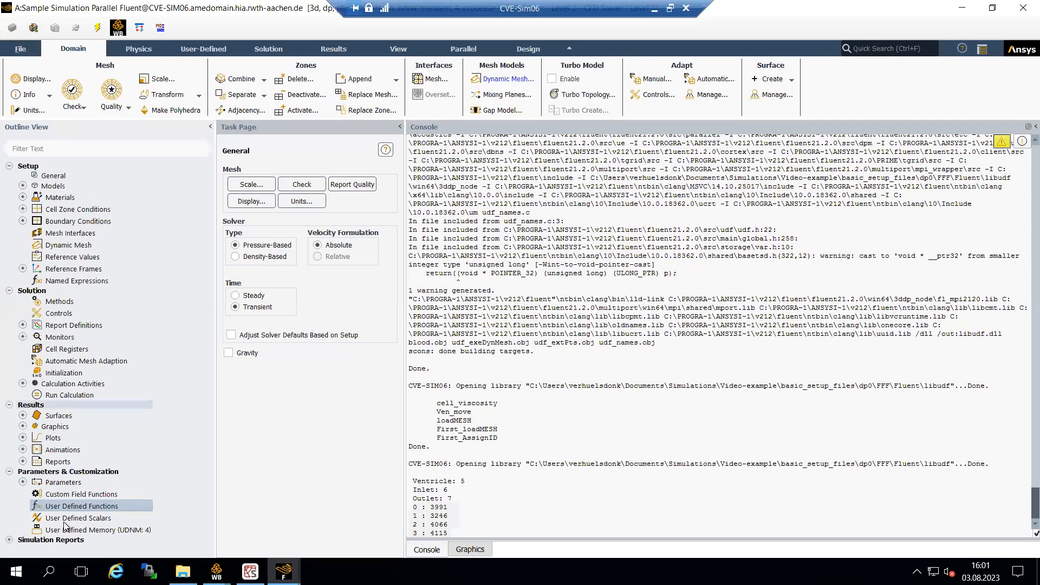
Open the Compiled UDFs dialog and remove all existing source files from its list
{"action": "right_click", "coordinate": [99, 509]}
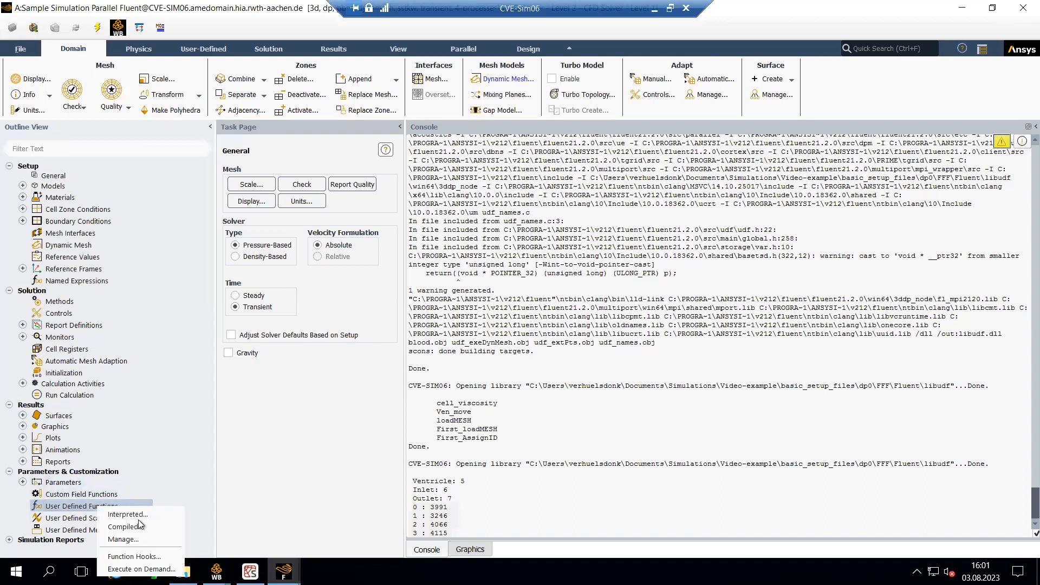
{"action": "left_click", "coordinate": [128, 527]}
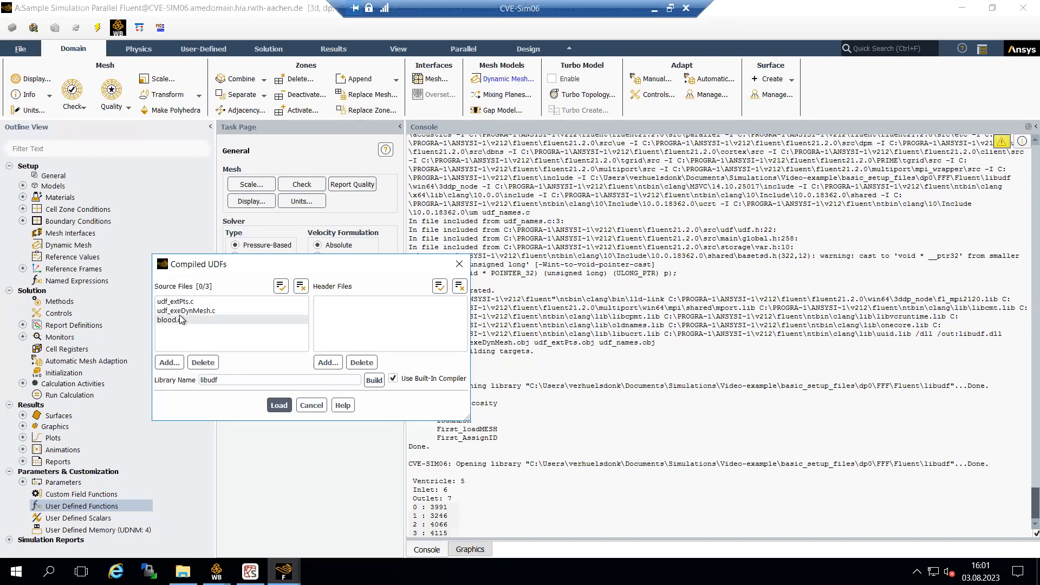
{"action": "left_click_drag", "start_coordinate": [172, 332], "coordinate": [172, 302]}
{"action": "left_click", "coordinate": [200, 361]}
{"action": "left_click", "coordinate": [203, 362]}
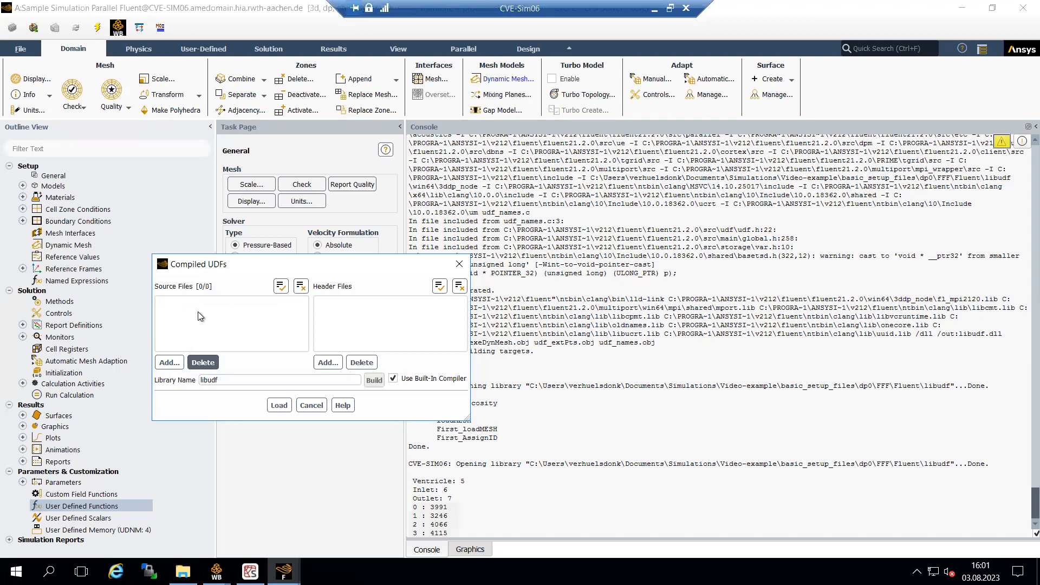
Add blood.c, udf_exeDynMesh.c and udf_extPts.c as source files for the compiled UDF library
{"action": "left_click", "coordinate": [169, 362]}
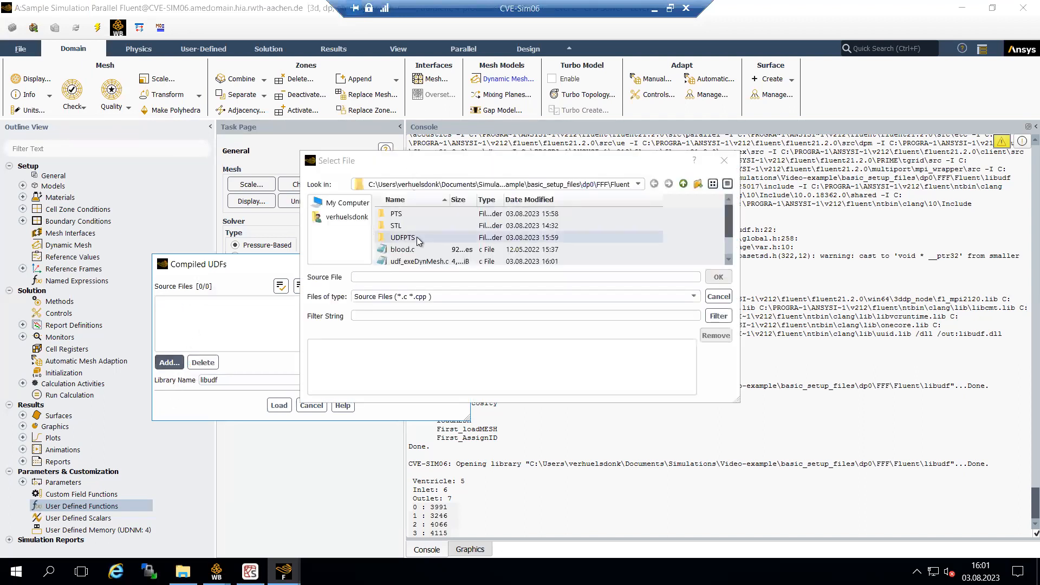
{"action": "scroll", "coordinate": [460, 239], "scroll_direction": "down", "scroll_amount": 1}
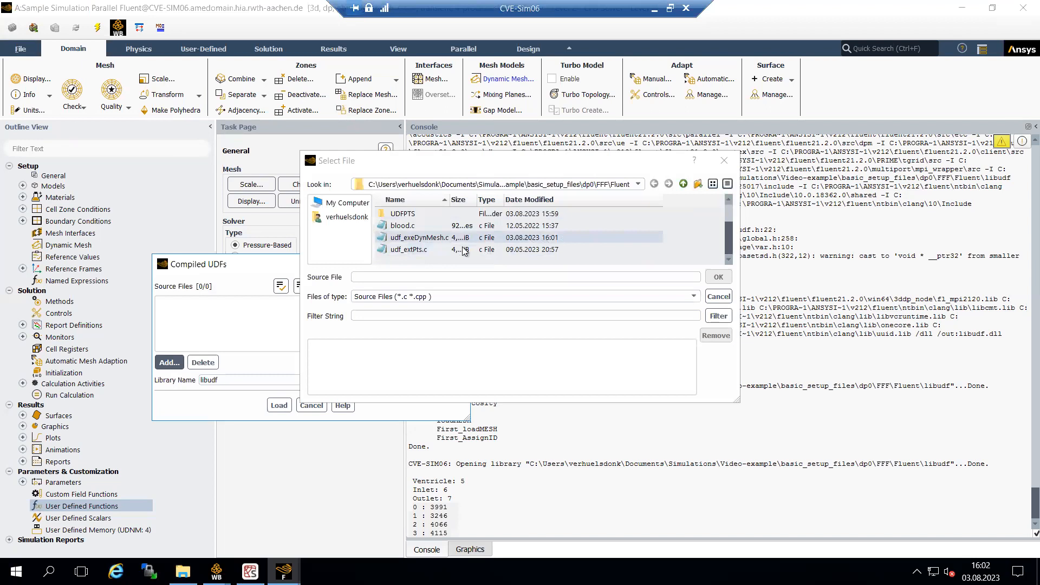
{"action": "left_click_drag", "start_coordinate": [410, 259], "coordinate": [402, 231]}
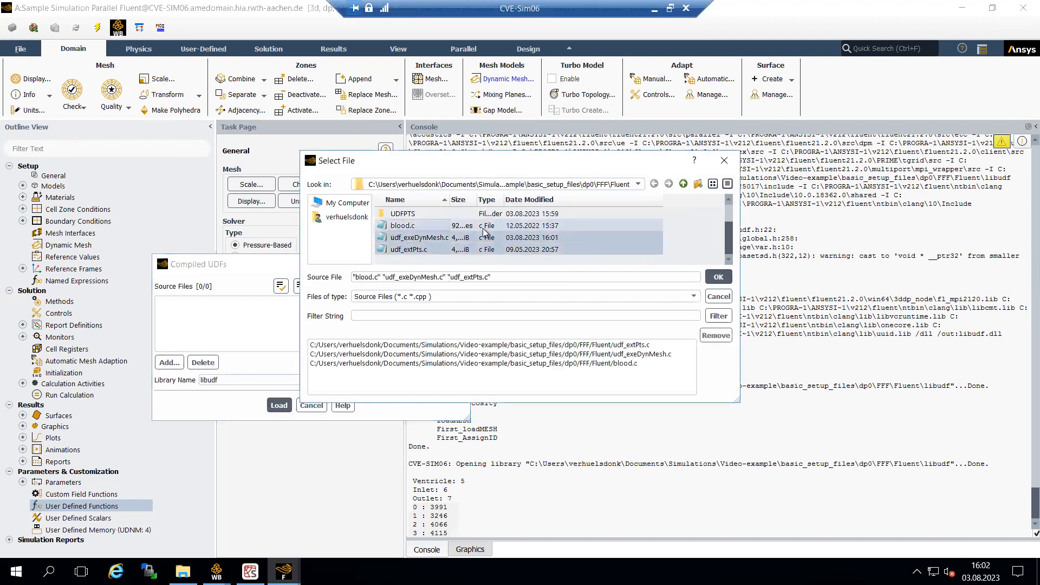
{"action": "left_click", "coordinate": [719, 277]}
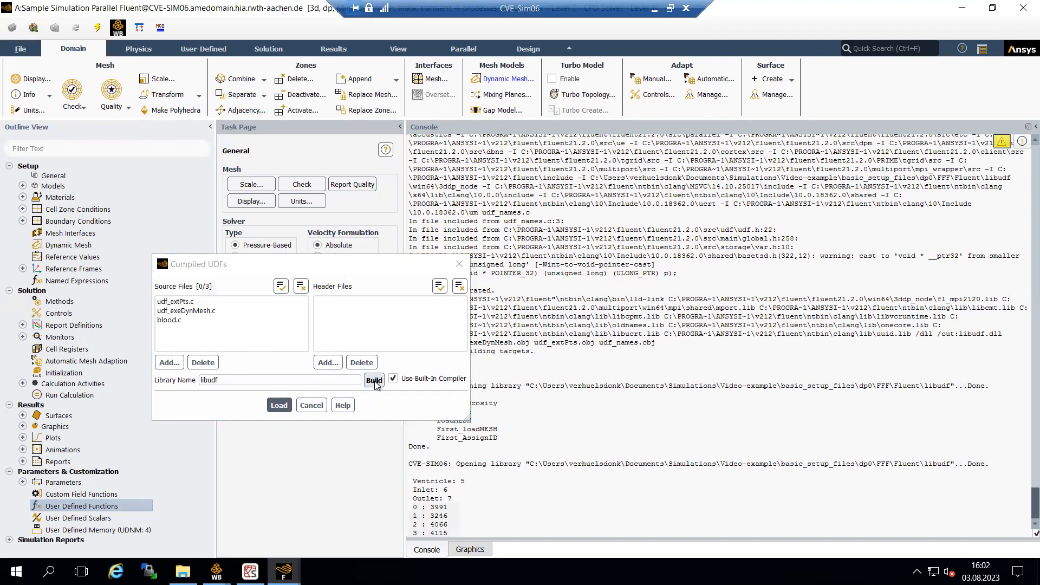
Build the libudf library with the built-in compiler, accepting the source directory notice, and load it
{"action": "left_click", "coordinate": [374, 385]}
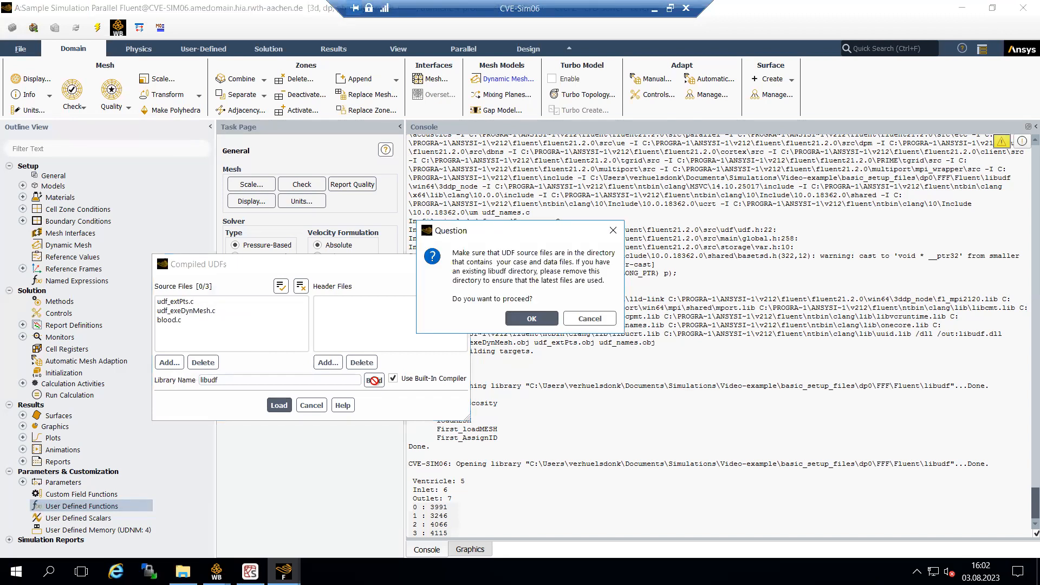
{"action": "left_click", "coordinate": [518, 325]}
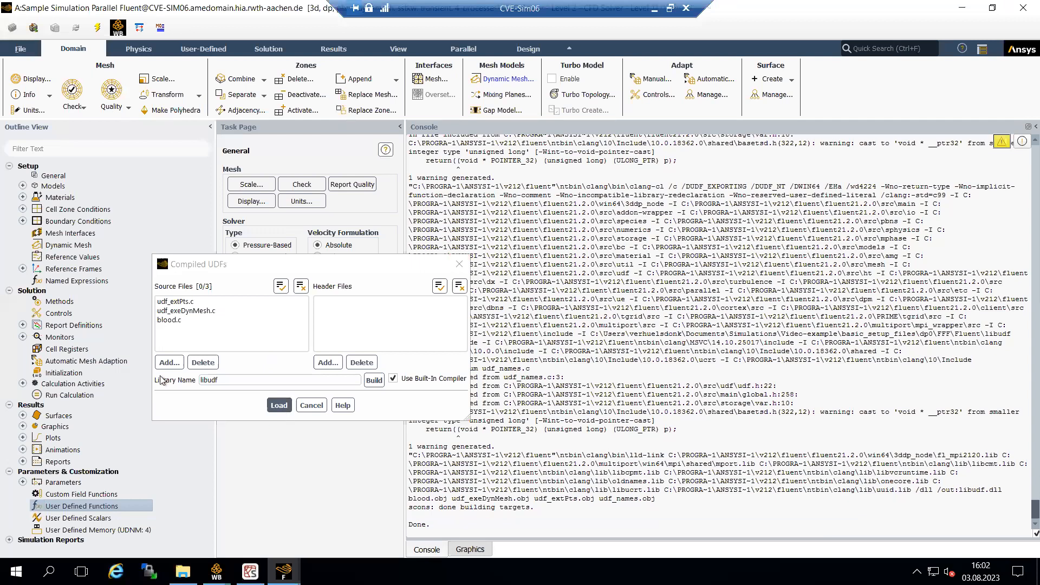
{"action": "left_click", "coordinate": [279, 406]}
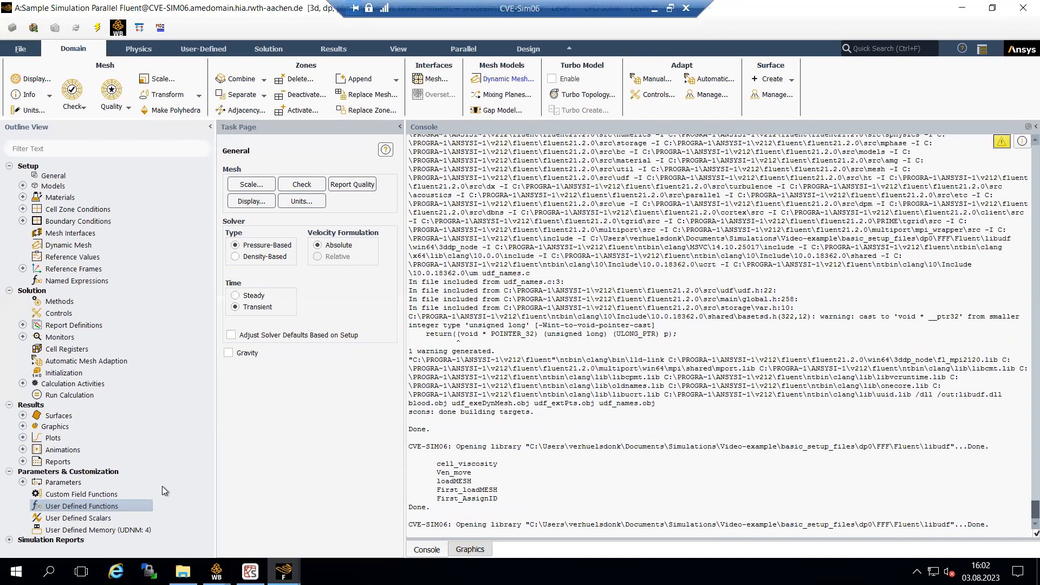
Execute the First_loadMESH::libudf function on demand and close the dialog
{"action": "right_click", "coordinate": [108, 511]}
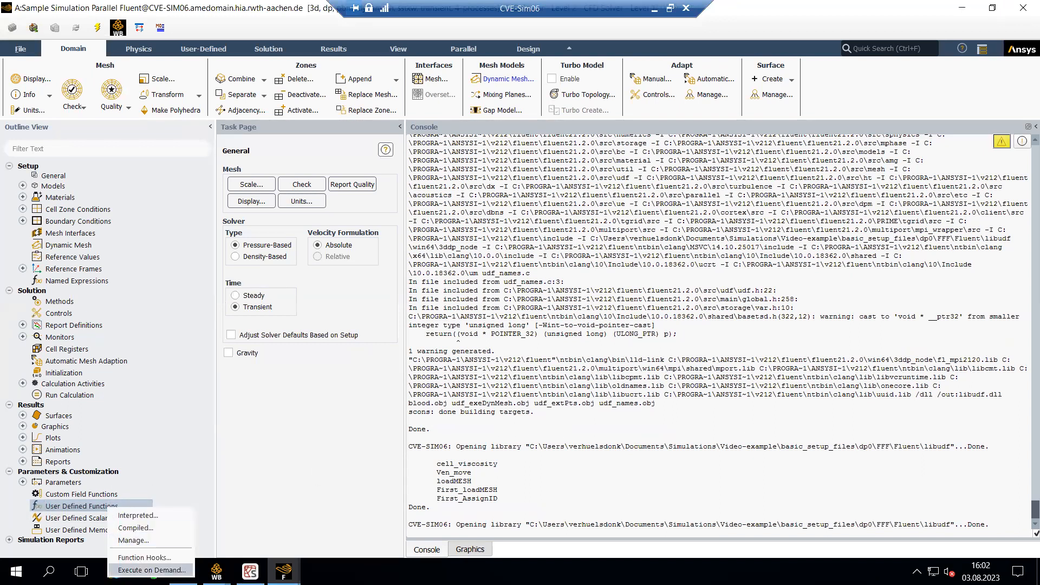
{"action": "left_click", "coordinate": [151, 570]}
{"action": "left_click", "coordinate": [323, 278]}
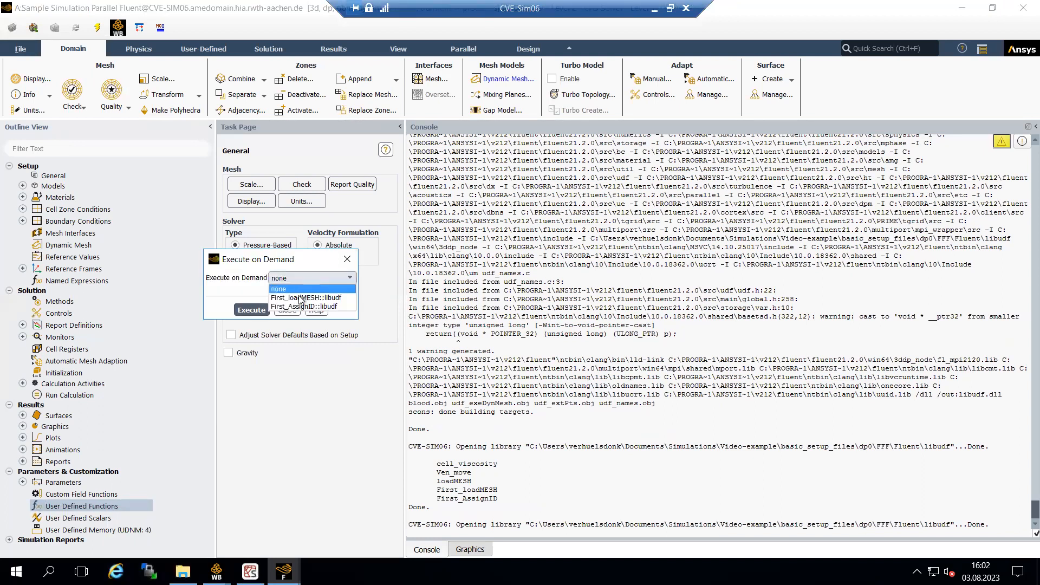
{"action": "left_click", "coordinate": [244, 309]}
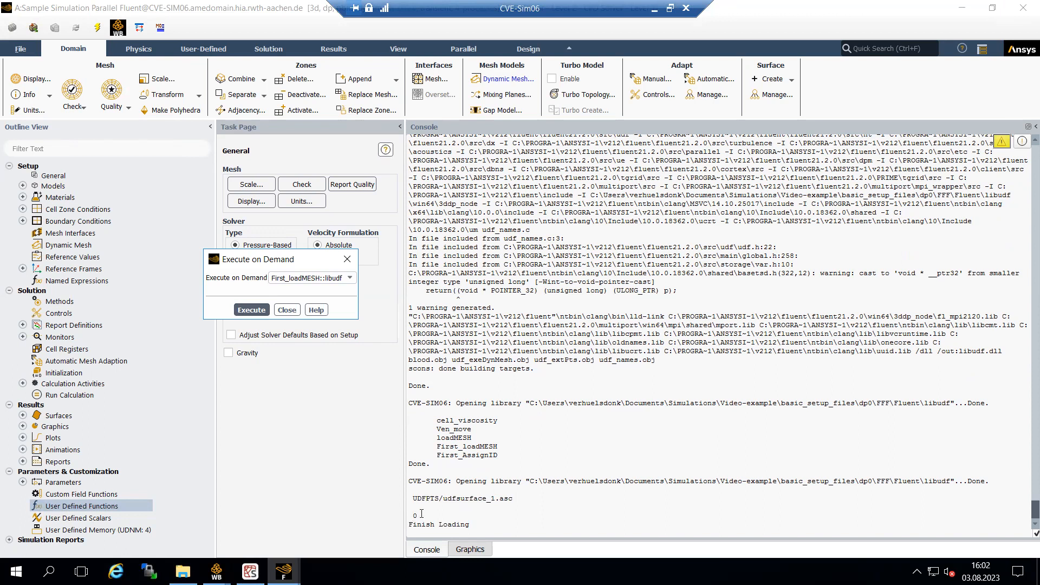
{"action": "left_click", "coordinate": [349, 261]}
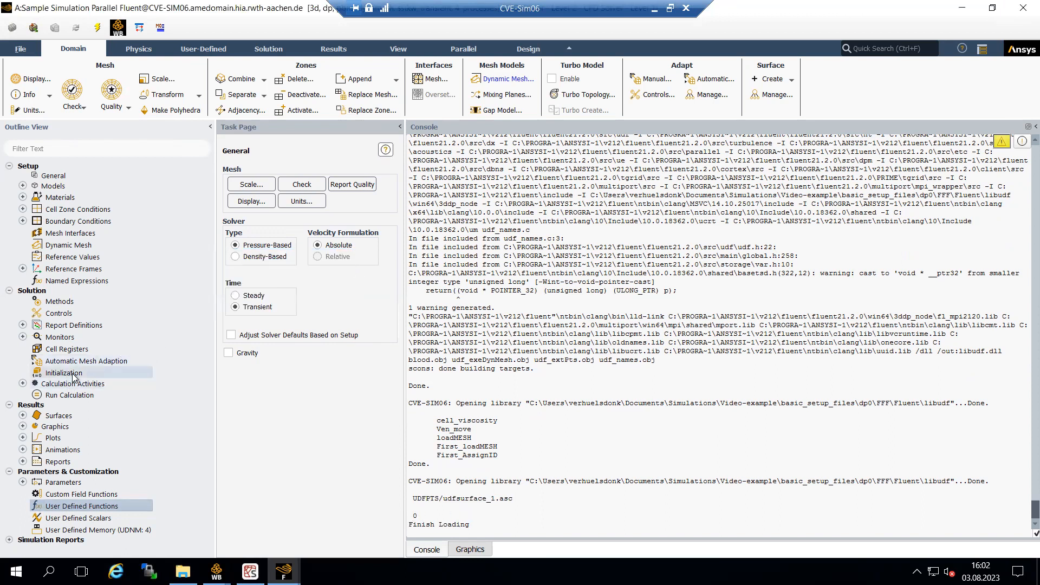
Open the Run Calculation settings, check the interpolated frame total in Spyder, and set the number of time steps to 130
{"action": "left_click", "coordinate": [66, 395]}
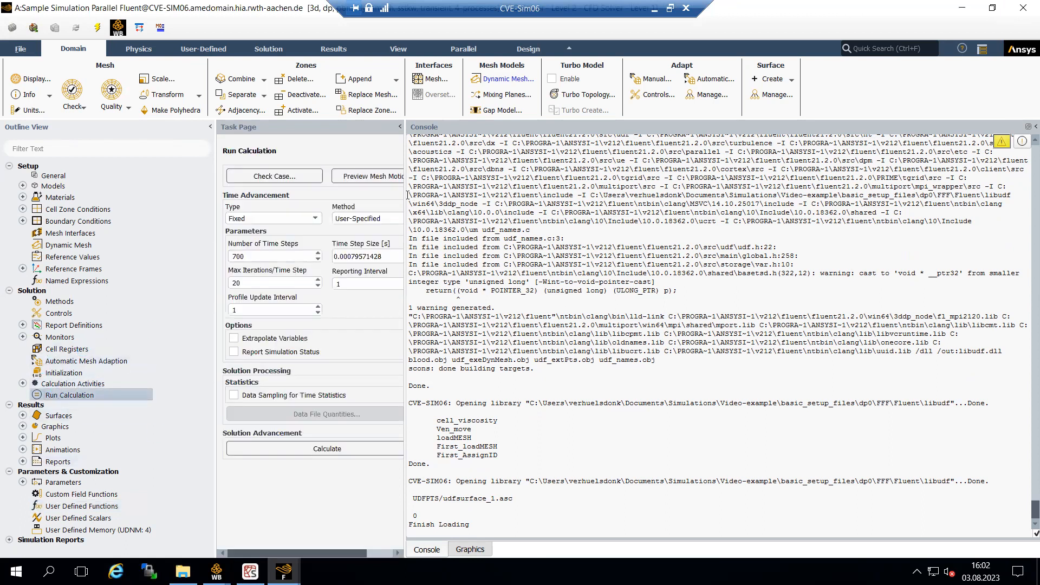
{"action": "left_click_drag", "start_coordinate": [407, 195], "coordinate": [458, 195]}
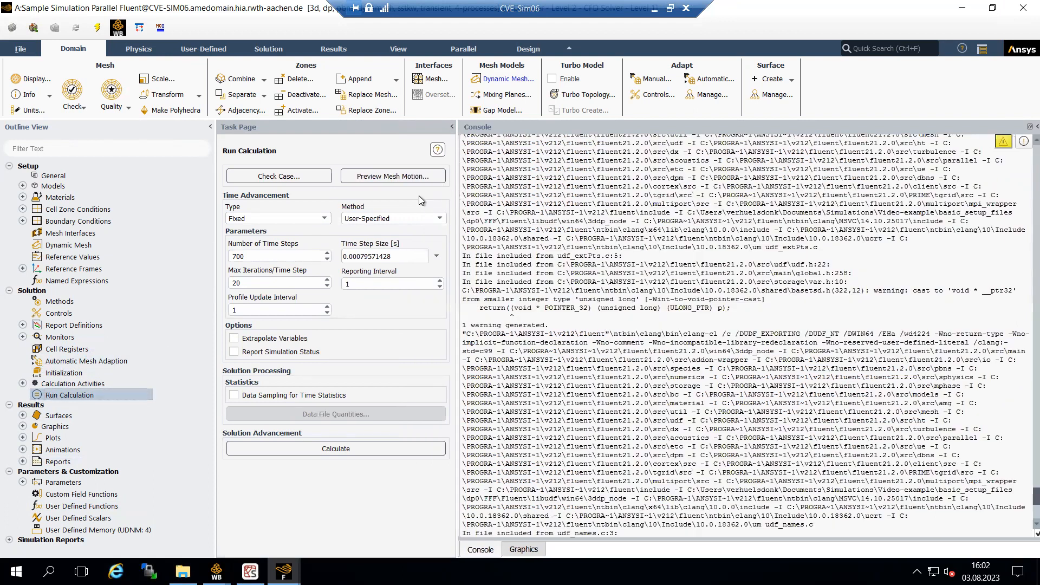
{"action": "left_click_drag", "start_coordinate": [215, 196], "coordinate": [186, 196]}
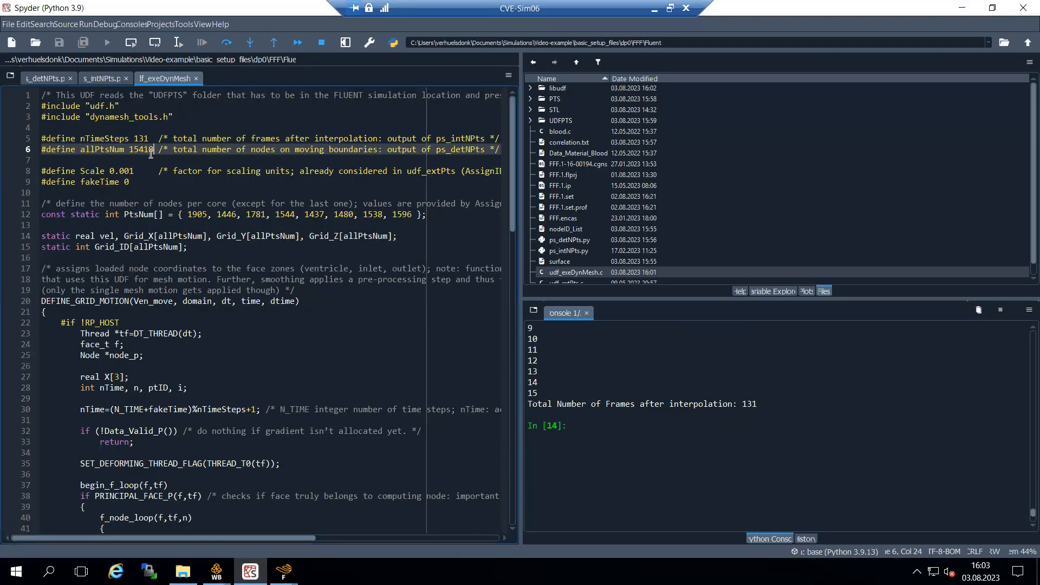
{"action": "left_click_drag", "start_coordinate": [742, 405], "coordinate": [763, 404]}
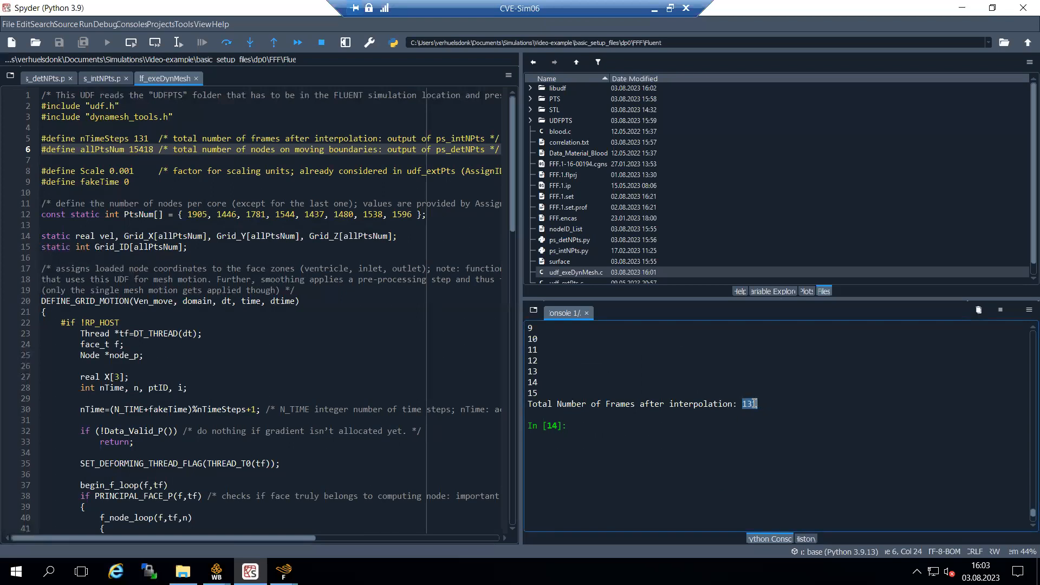
{"action": "mouse_move", "coordinate": [283, 571]}
{"action": "left_click", "coordinate": [405, 503]}
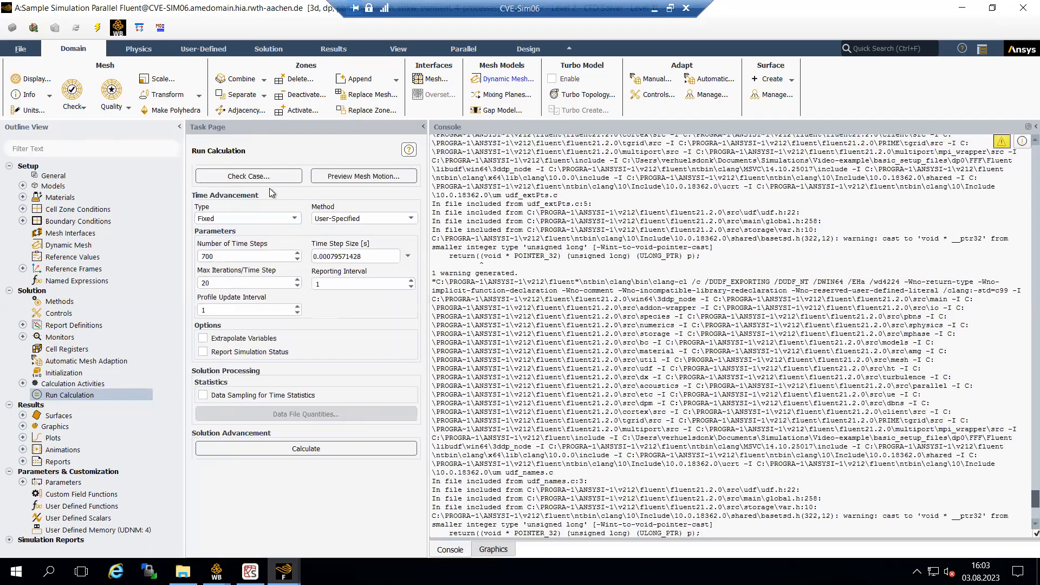
{"action": "left_click_drag", "start_coordinate": [231, 256], "coordinate": [191, 263]}
{"action": "type", "text": "1"}
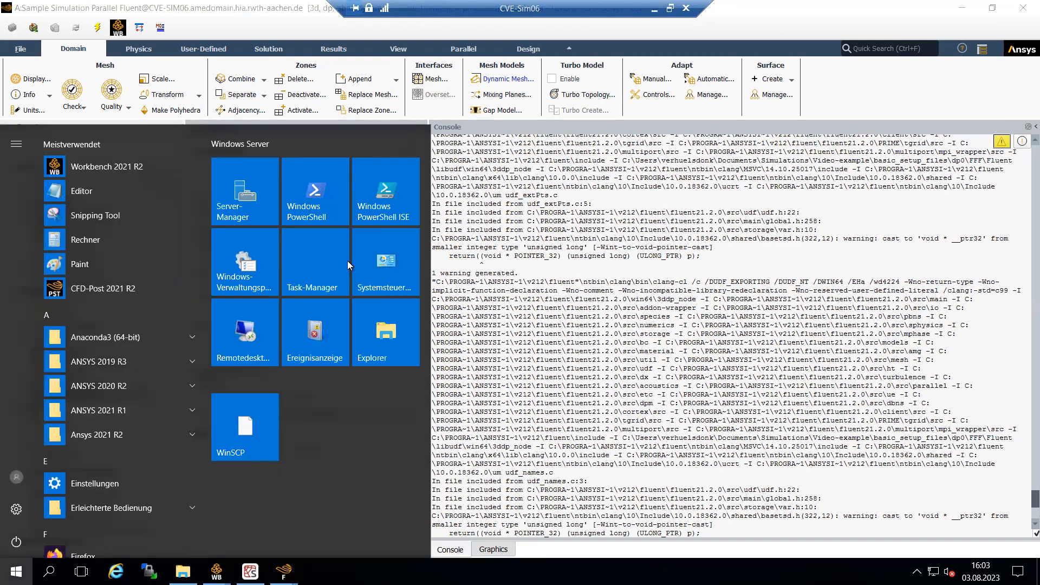
Open the Windows calculator (Rechner) and divide 0,557 by 130 to obtain the time step size
{"action": "type", "text": "c"}
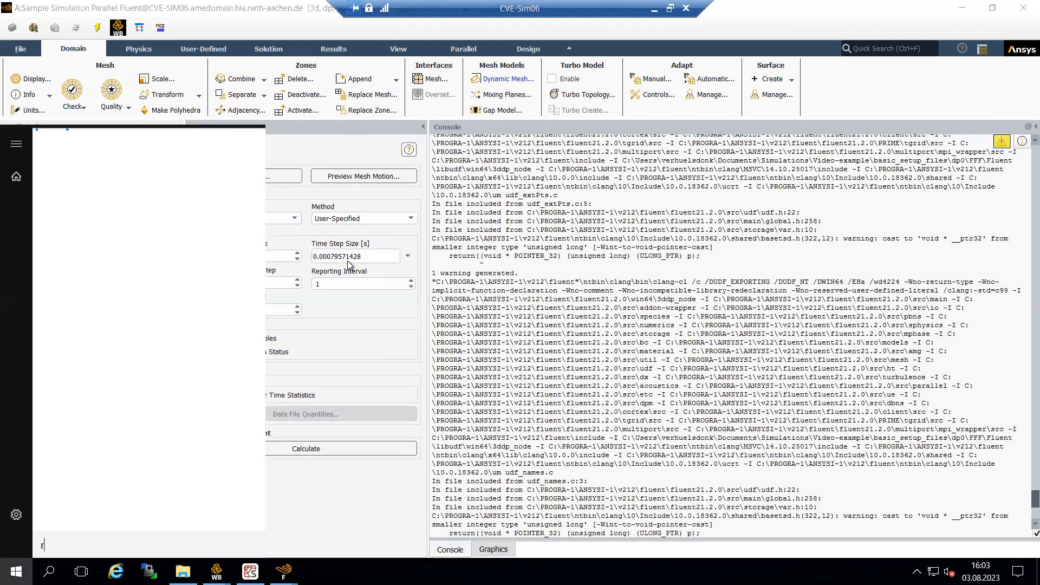
{"action": "type", "text": "echner"}
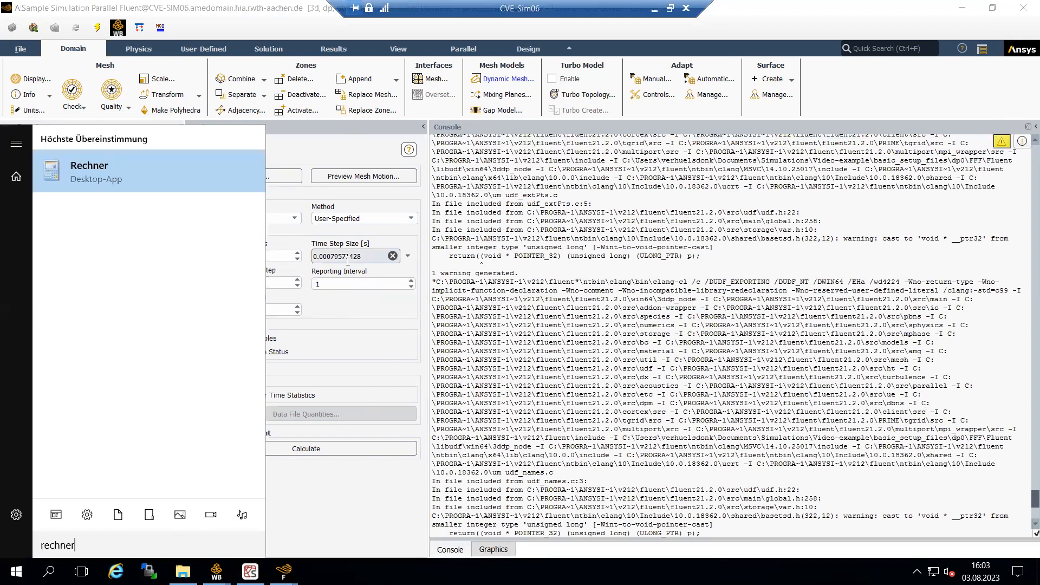
{"action": "key", "text": "Return"}
{"action": "left_click_drag", "start_coordinate": [180, 83], "coordinate": [696, 303]}
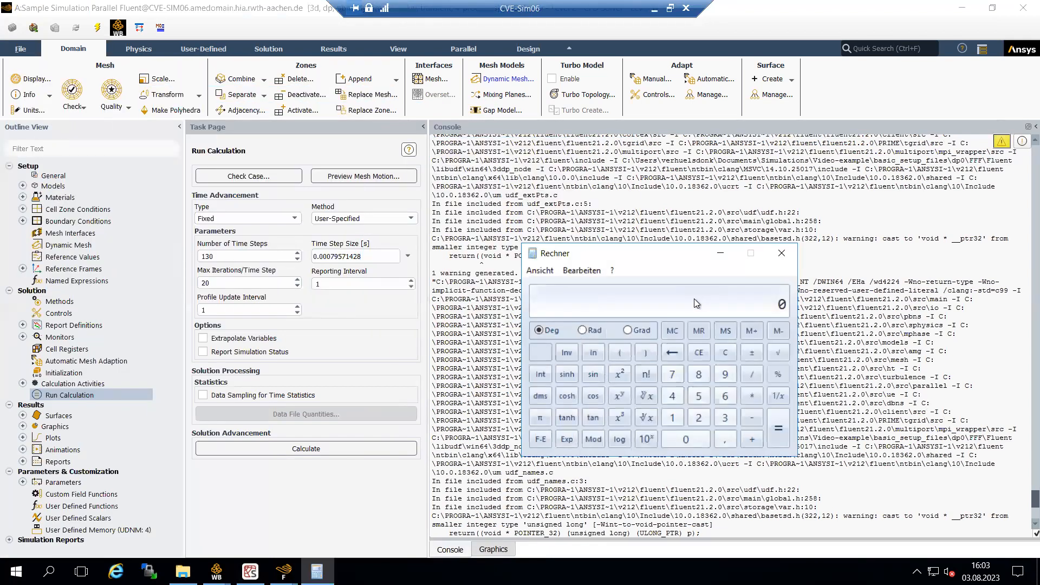
{"action": "type", "text": ",557"}
{"action": "key", "text": "slash"}
{"action": "type", "text": "130"}
{"action": "key", "text": "Return"}
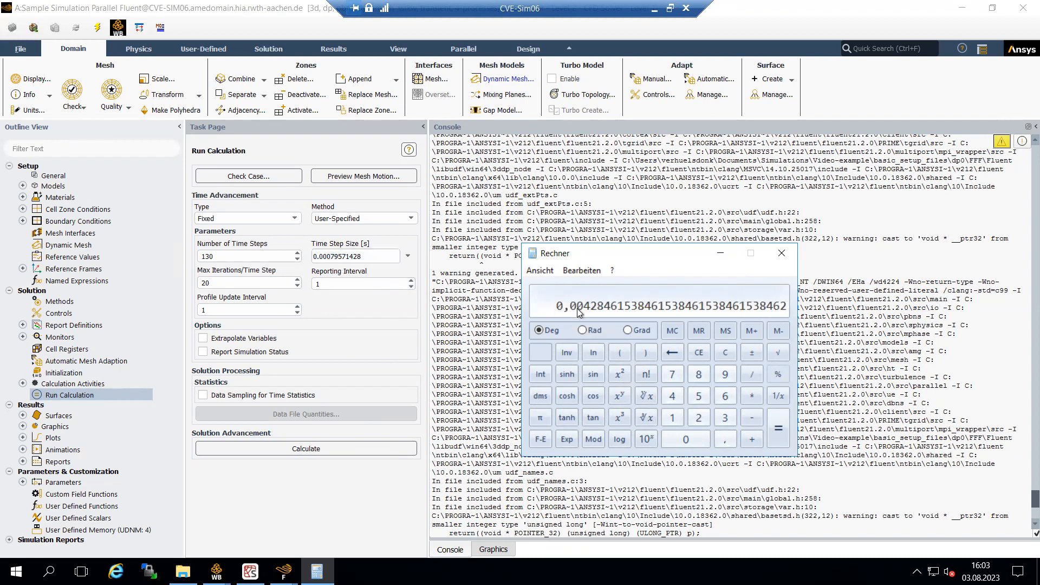
Set the time step size to 0.004284 s and the maximum iterations per time step to 30
{"action": "double_click", "coordinate": [328, 256]}
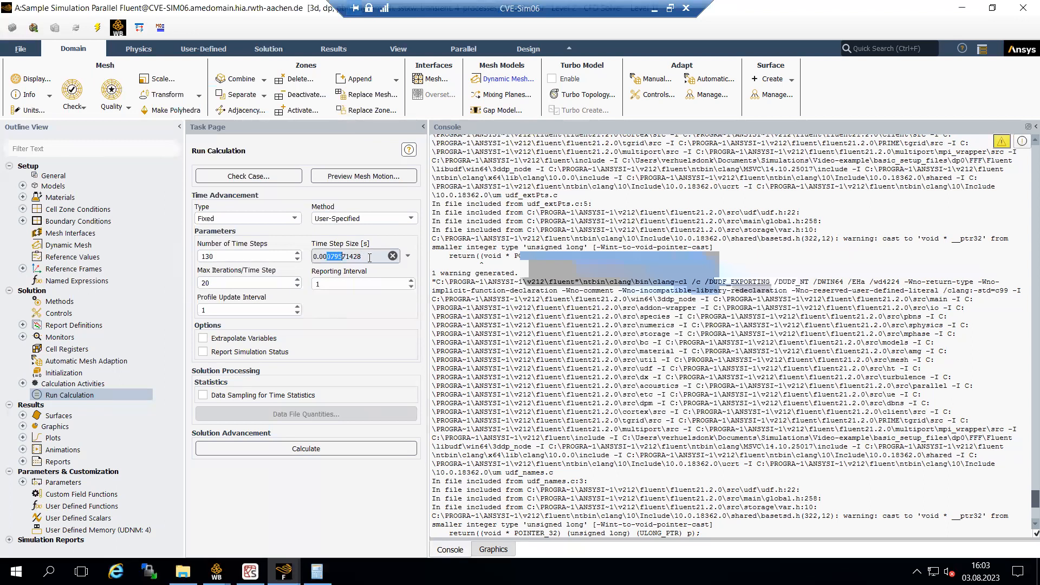
{"action": "type", "text": "0.004"}
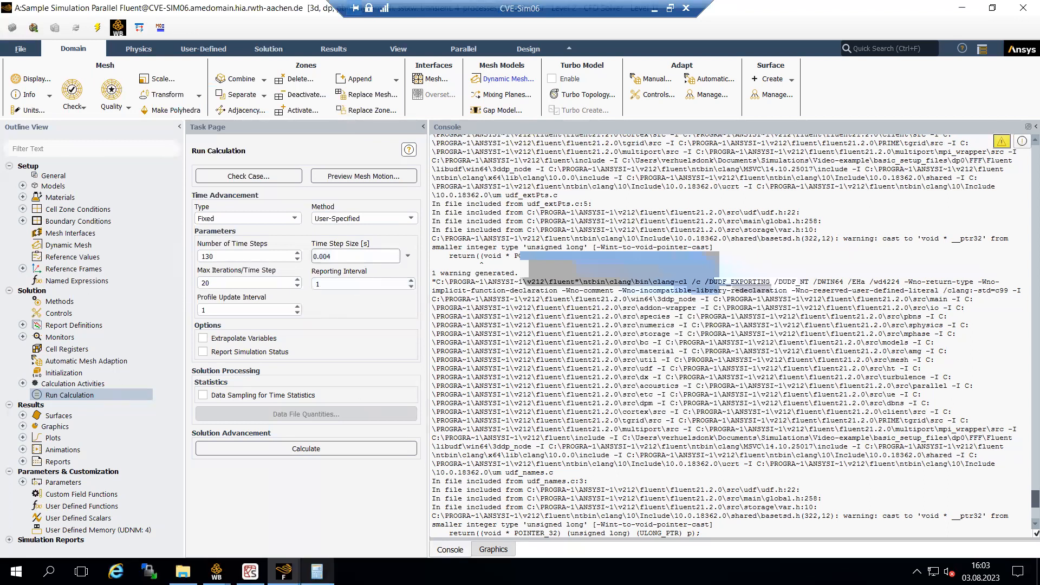
{"action": "left_click", "coordinate": [316, 572]}
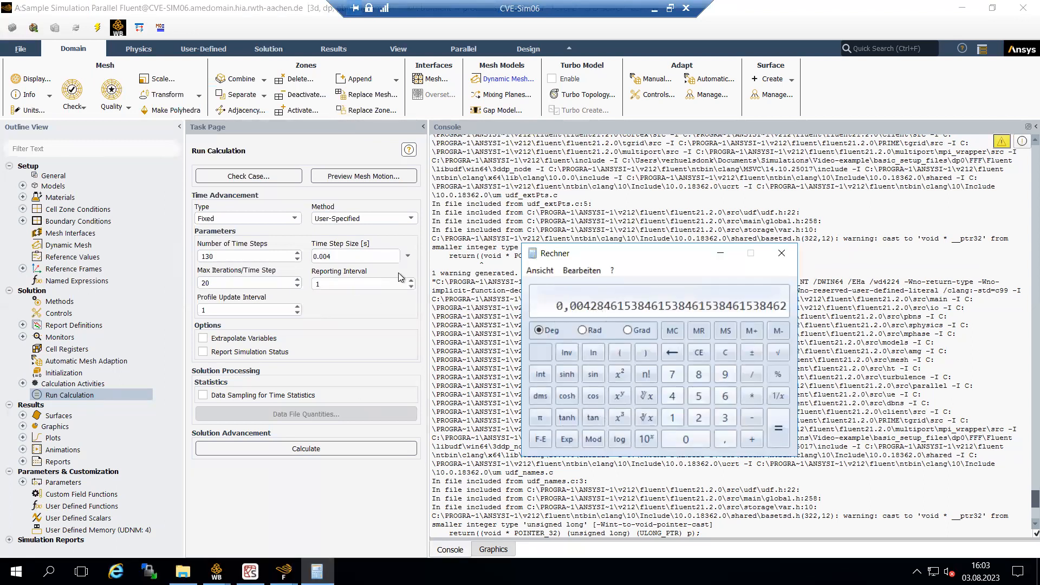
{"action": "double_click", "coordinate": [351, 256]}
{"action": "type", "text": "0.004284"}
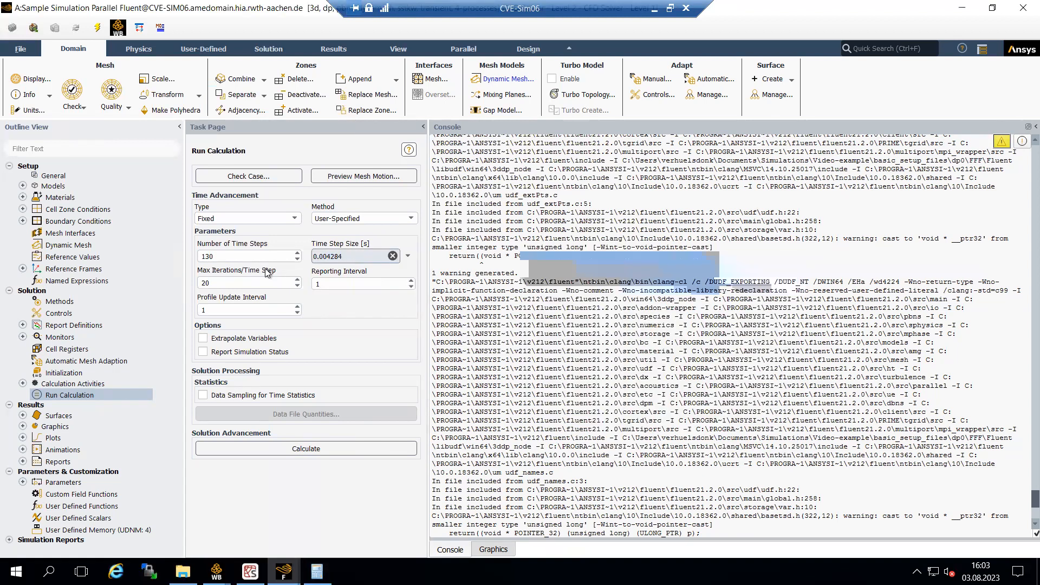
{"action": "left_click_drag", "start_coordinate": [238, 285], "coordinate": [197, 289]}
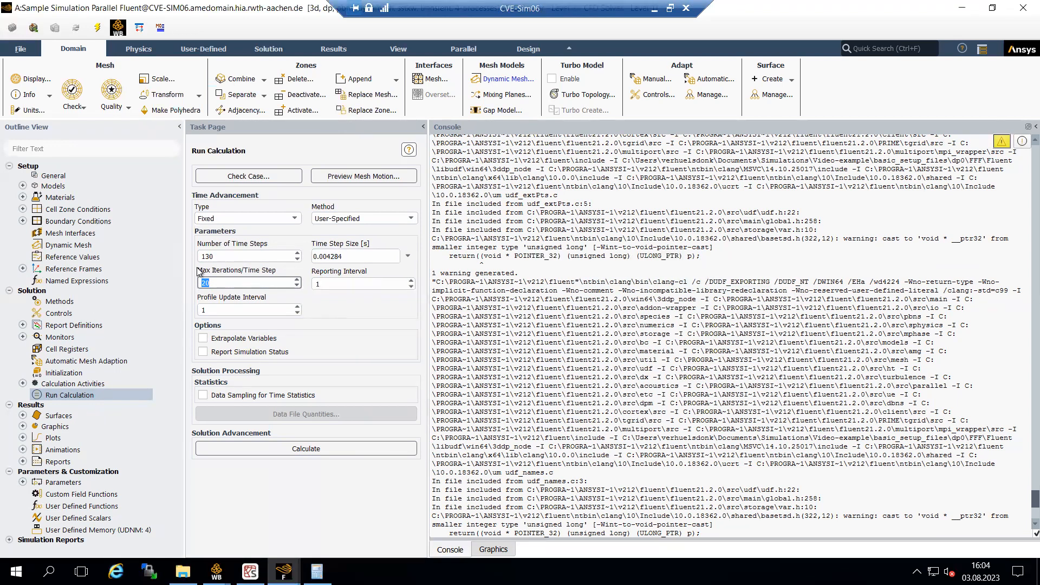
{"action": "left_click", "coordinate": [330, 299]}
Expand the inlet and wall boundary conditions to check the zone types and IDs
{"action": "left_click", "coordinate": [23, 221]}
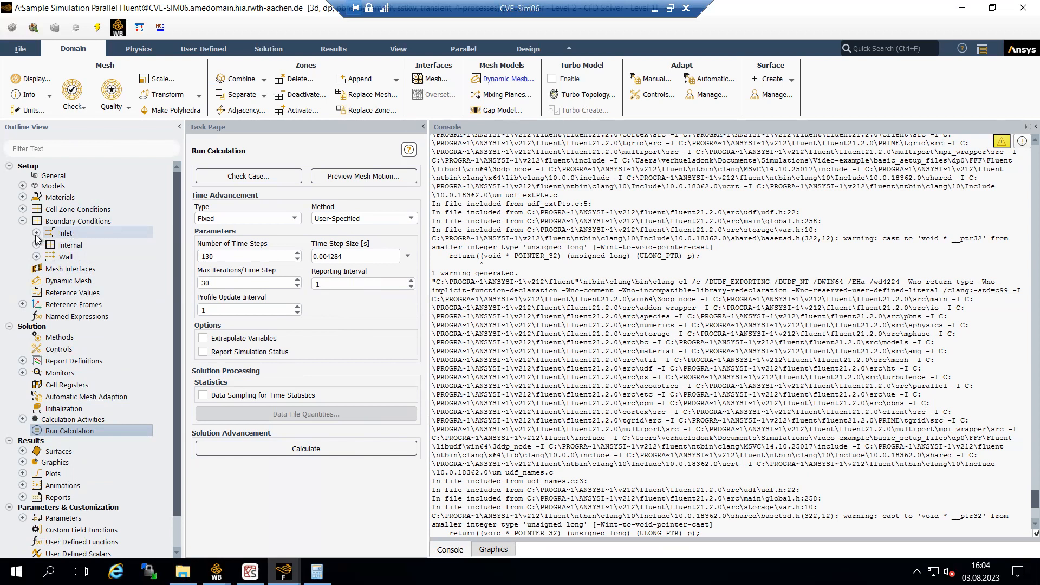
{"action": "left_click", "coordinate": [37, 256]}
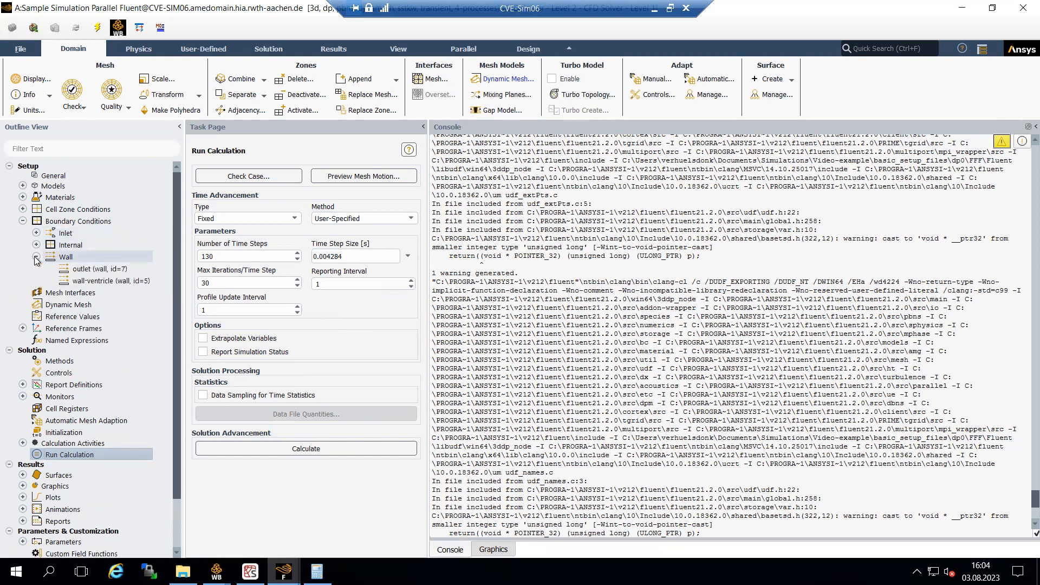
{"action": "left_click", "coordinate": [36, 233]}
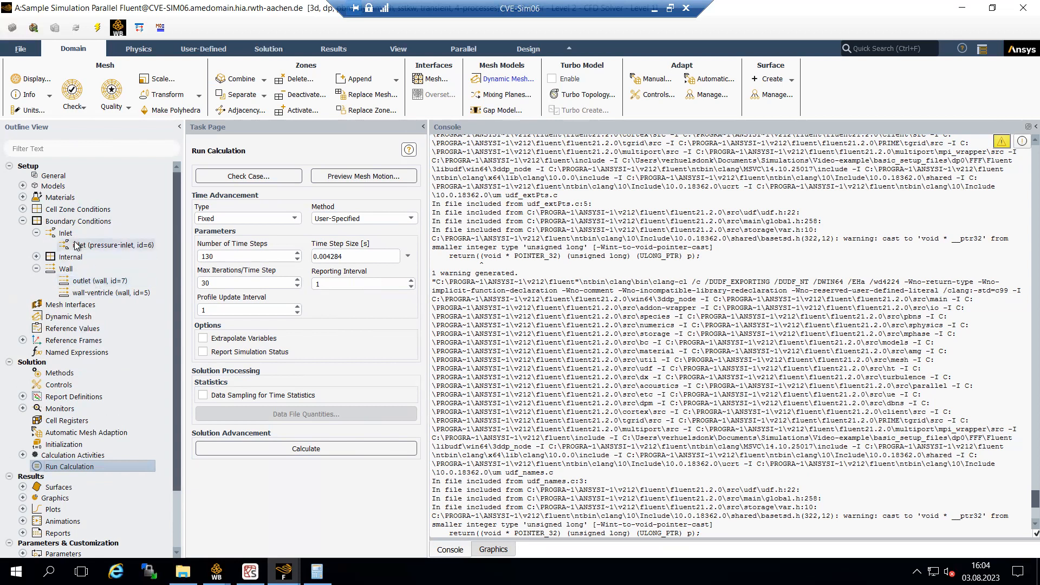
Open the dynamic mesh events and examine the definitions of the inlet-to-wall, wall-to-pressure and pressure-outl events at 0.31892 s
{"action": "left_click", "coordinate": [71, 317]}
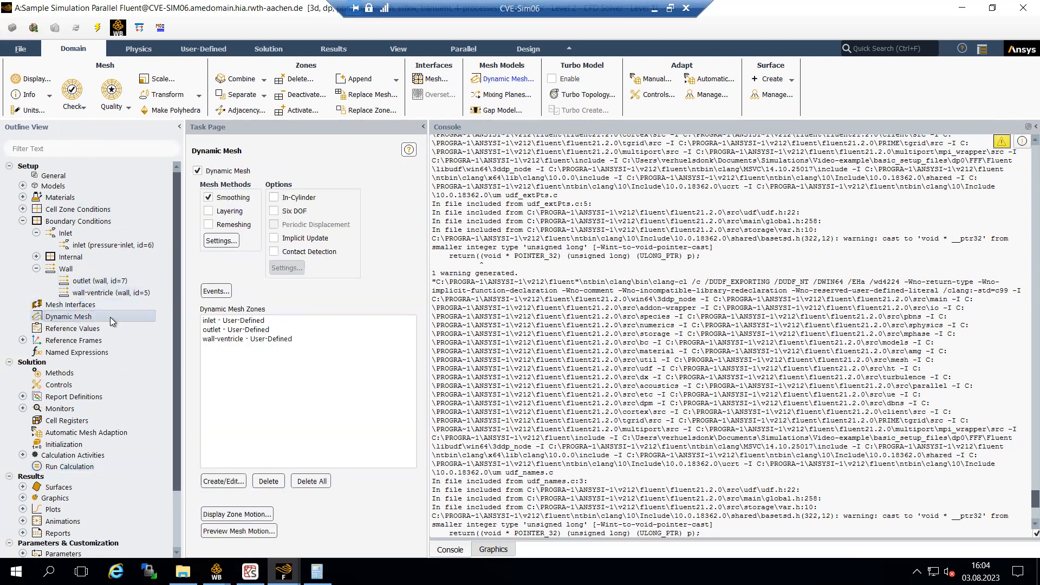
{"action": "left_click", "coordinate": [224, 293]}
{"action": "left_click_drag", "start_coordinate": [357, 280], "coordinate": [317, 96]}
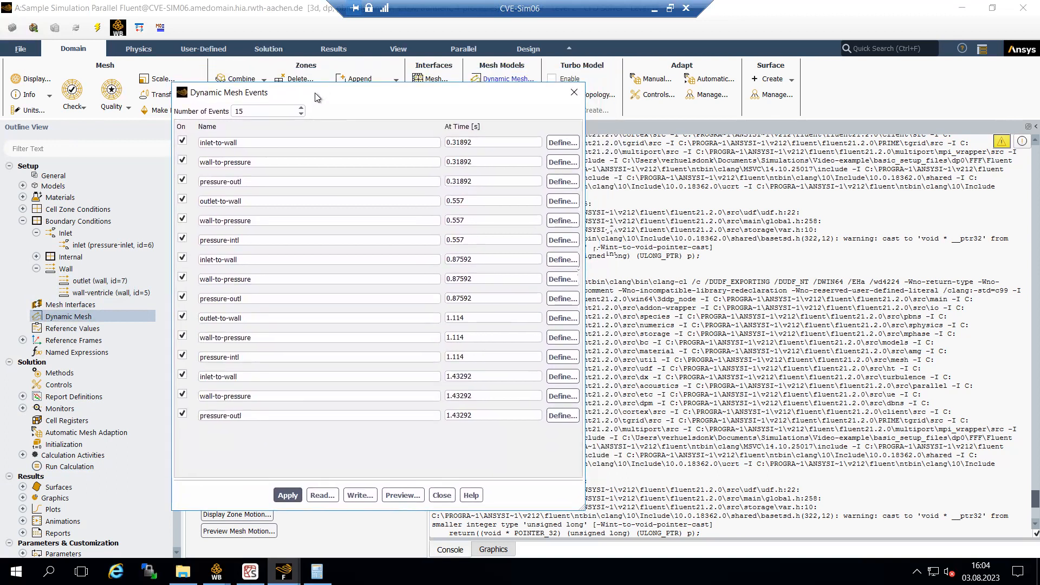
{"action": "left_click_drag", "start_coordinate": [318, 97], "coordinate": [551, 119]}
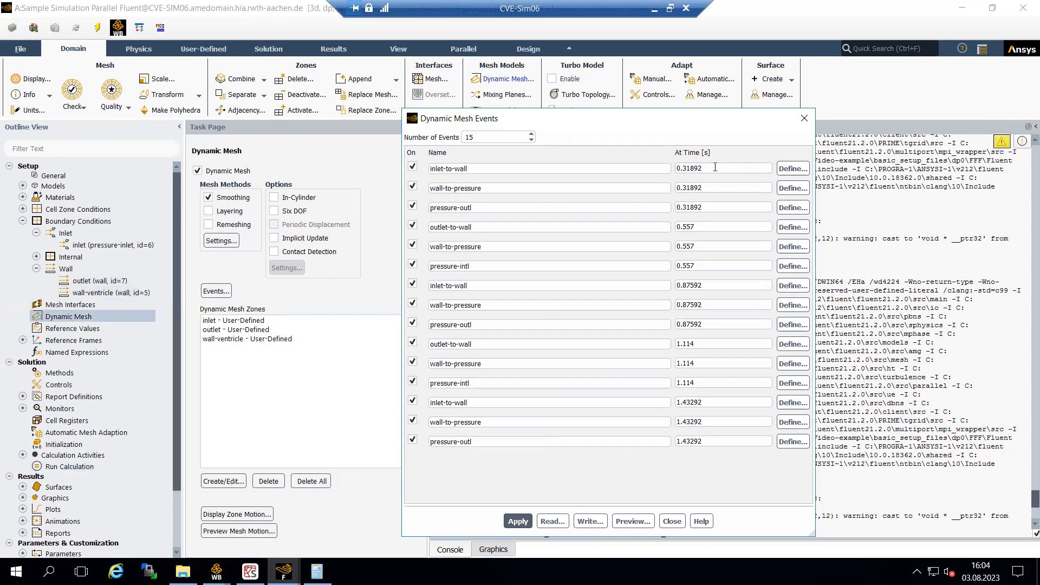
{"action": "left_click", "coordinate": [683, 171]}
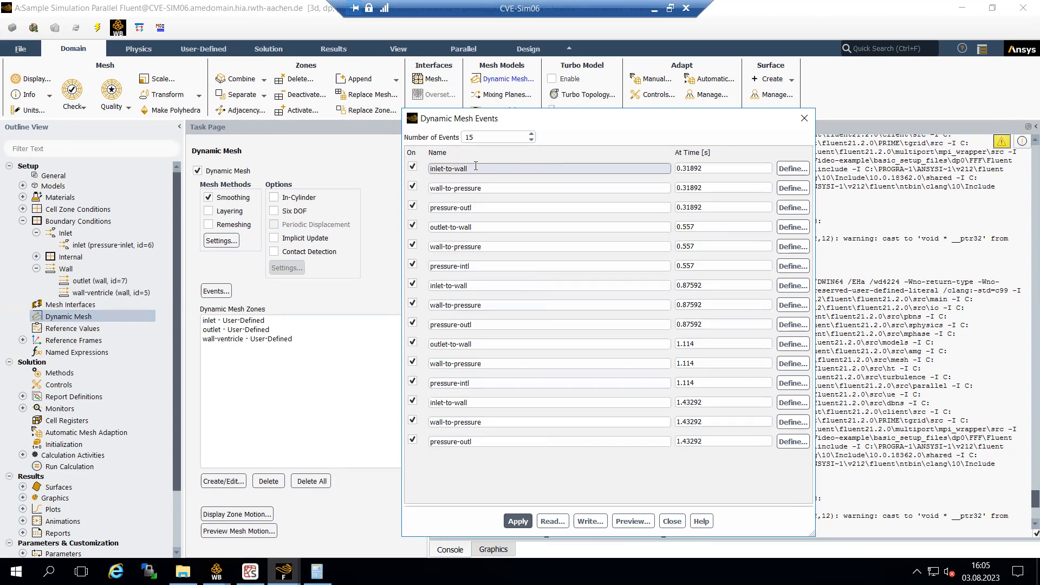
{"action": "left_click", "coordinate": [792, 168]}
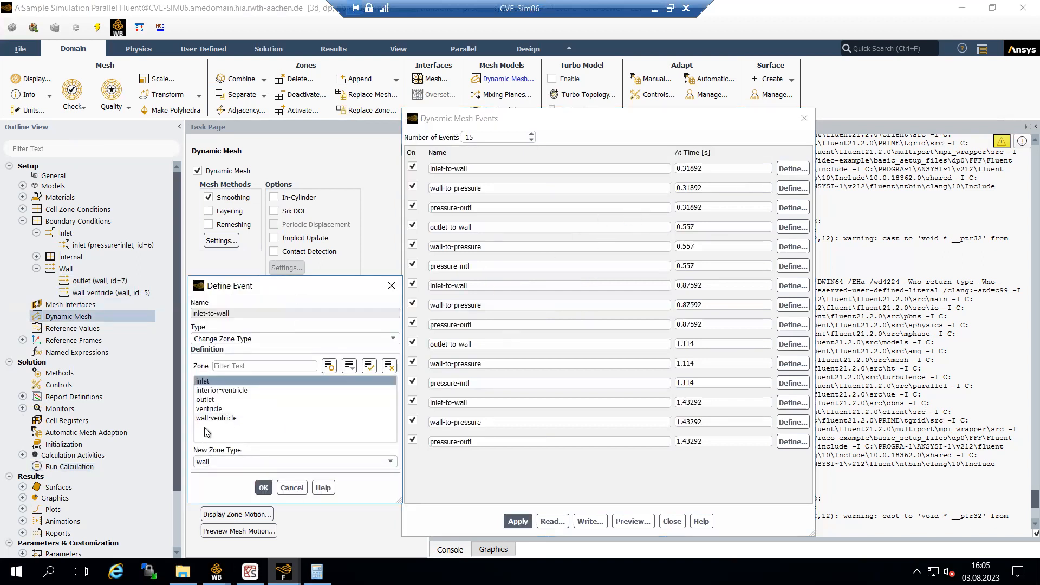
{"action": "left_click", "coordinate": [392, 286]}
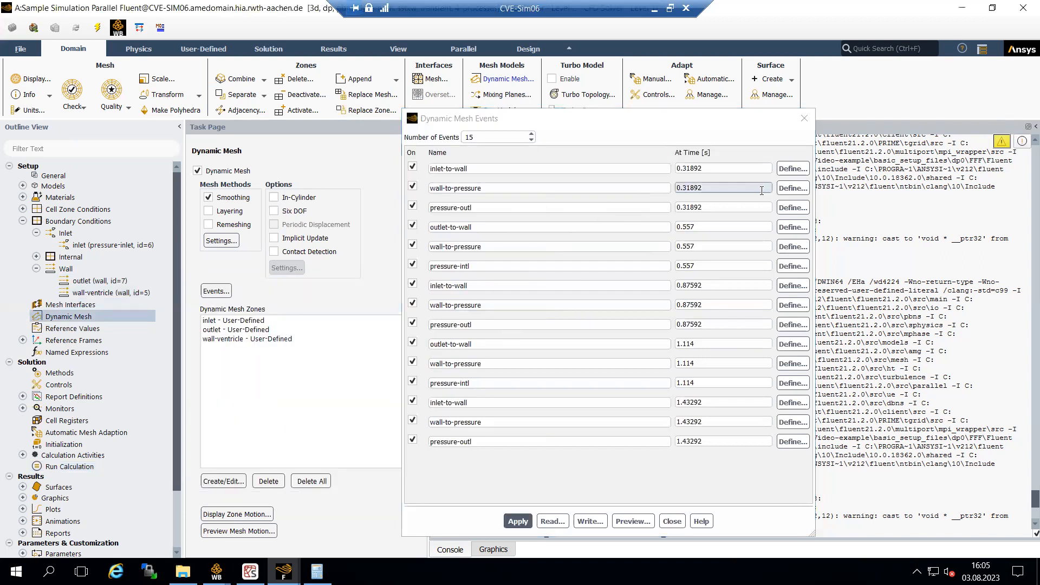
{"action": "left_click", "coordinate": [789, 188]}
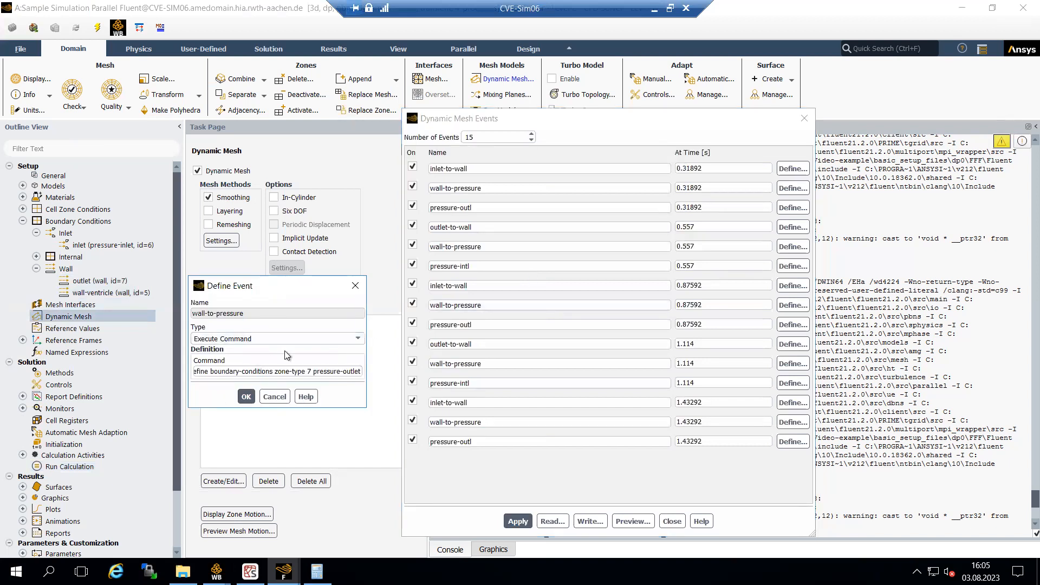
{"action": "left_click", "coordinate": [355, 285]}
{"action": "left_click", "coordinate": [793, 207]}
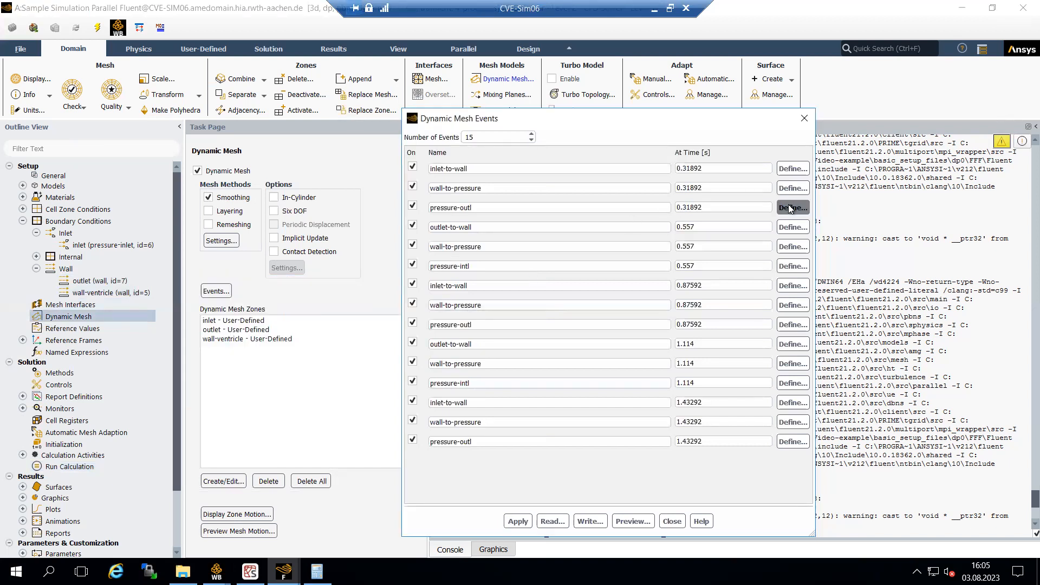
{"action": "left_click", "coordinate": [355, 285]}
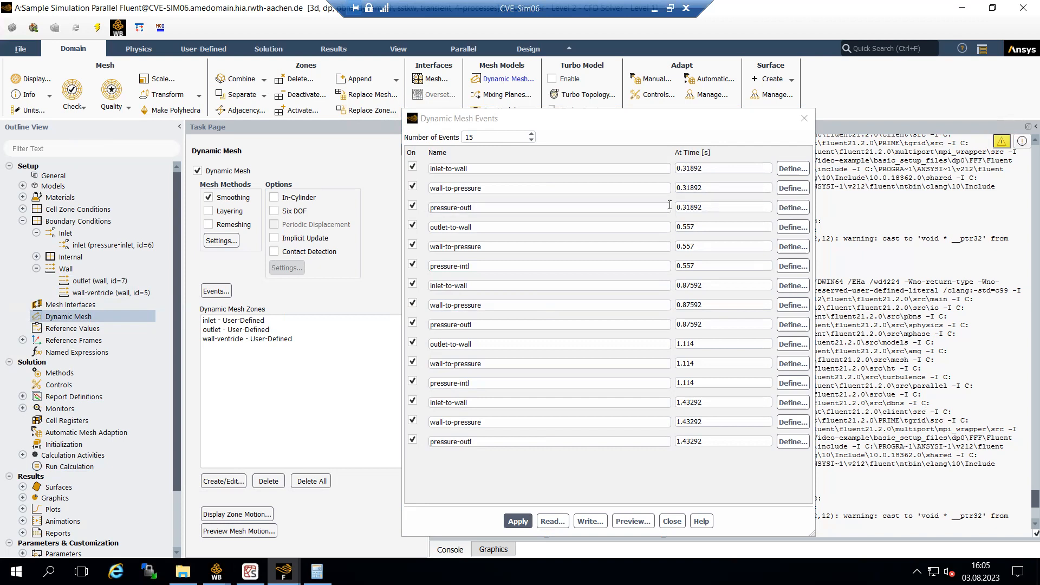
Review the outlet-to-wall and wall-to-pressure event definitions at 0.557 s, and apply and close the dynamic mesh events
{"action": "left_click", "coordinate": [700, 227]}
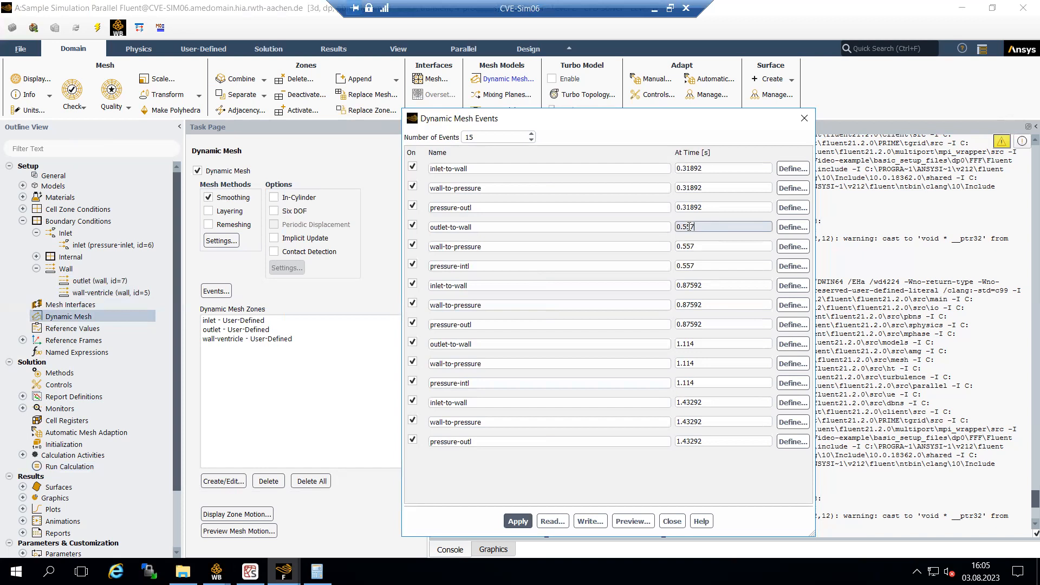
{"action": "left_click_drag", "start_coordinate": [697, 227], "coordinate": [676, 227]}
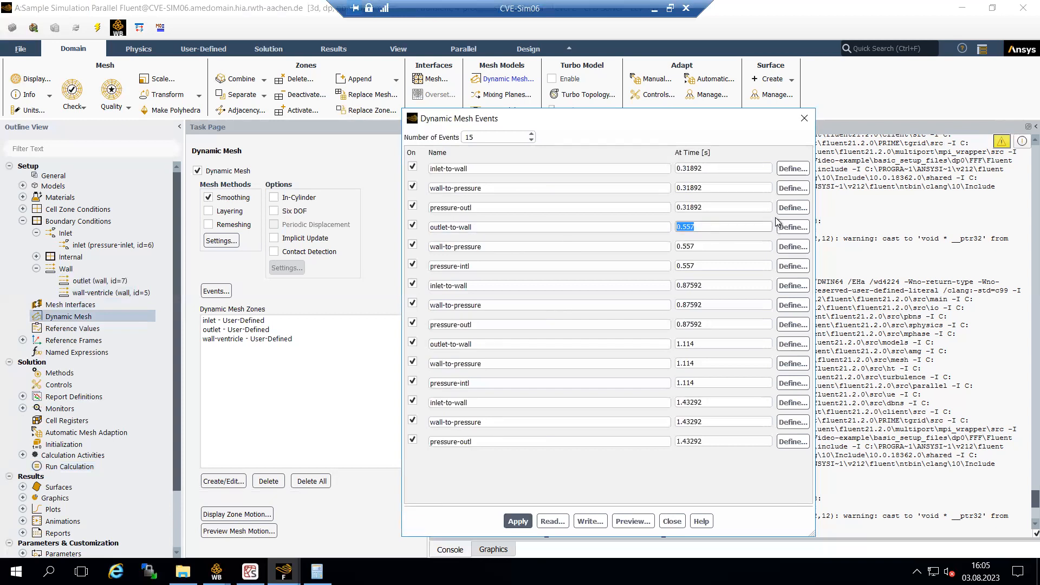
{"action": "left_click", "coordinate": [674, 215]}
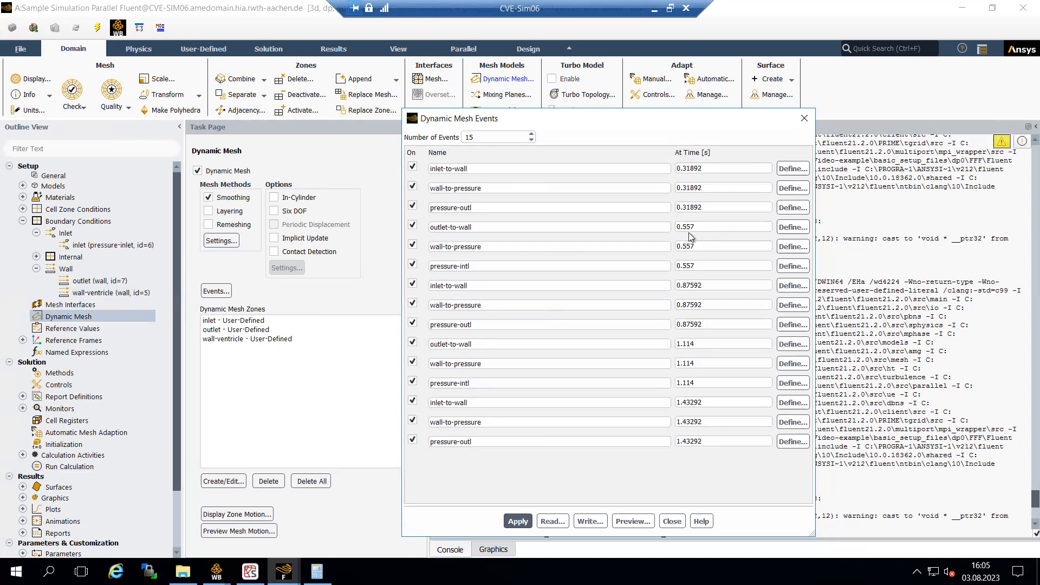
{"action": "left_click", "coordinate": [790, 229]}
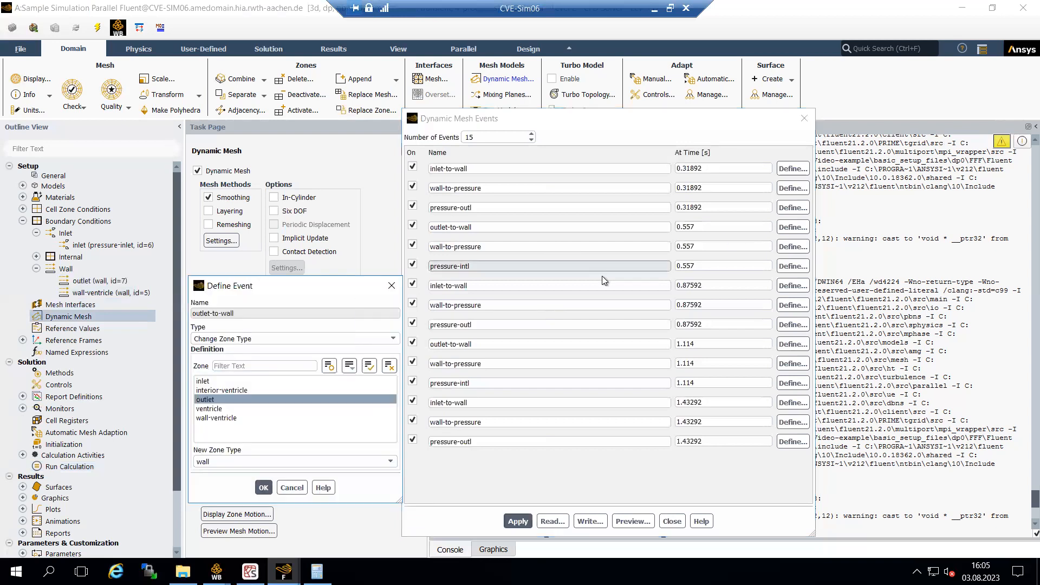
{"action": "left_click", "coordinate": [391, 286]}
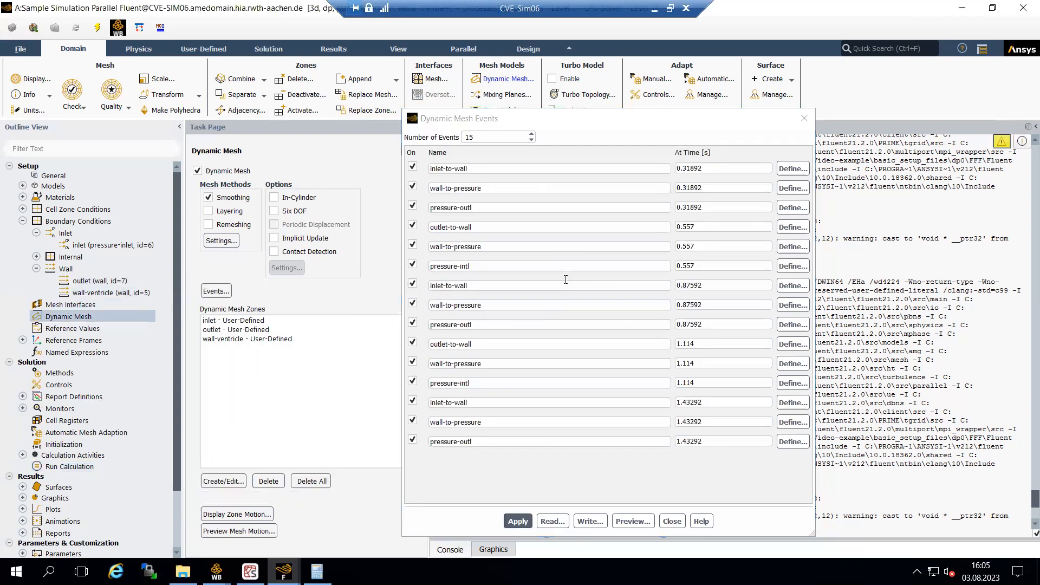
{"action": "left_click", "coordinate": [792, 246]}
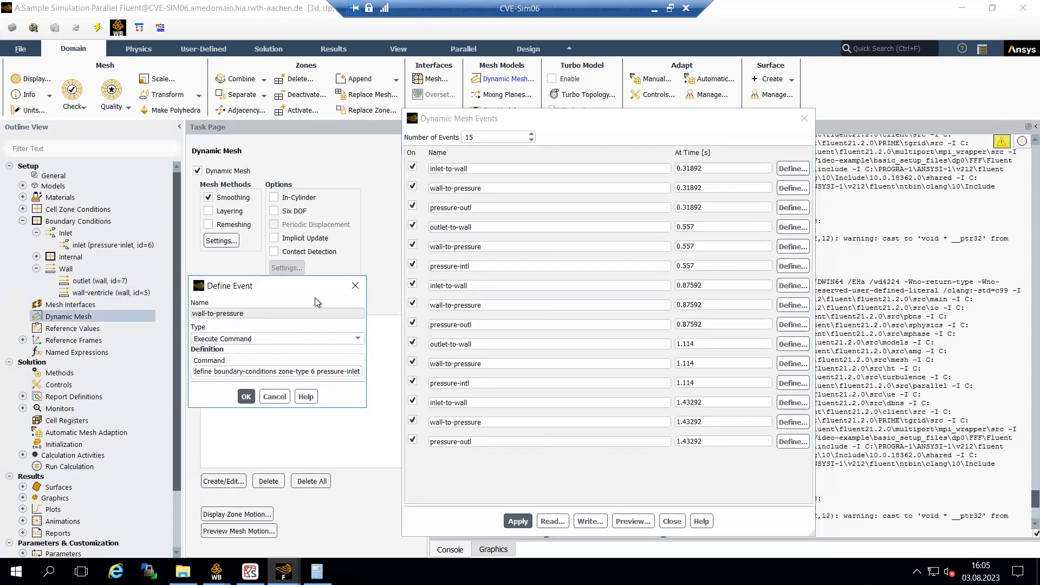
{"action": "left_click", "coordinate": [355, 286]}
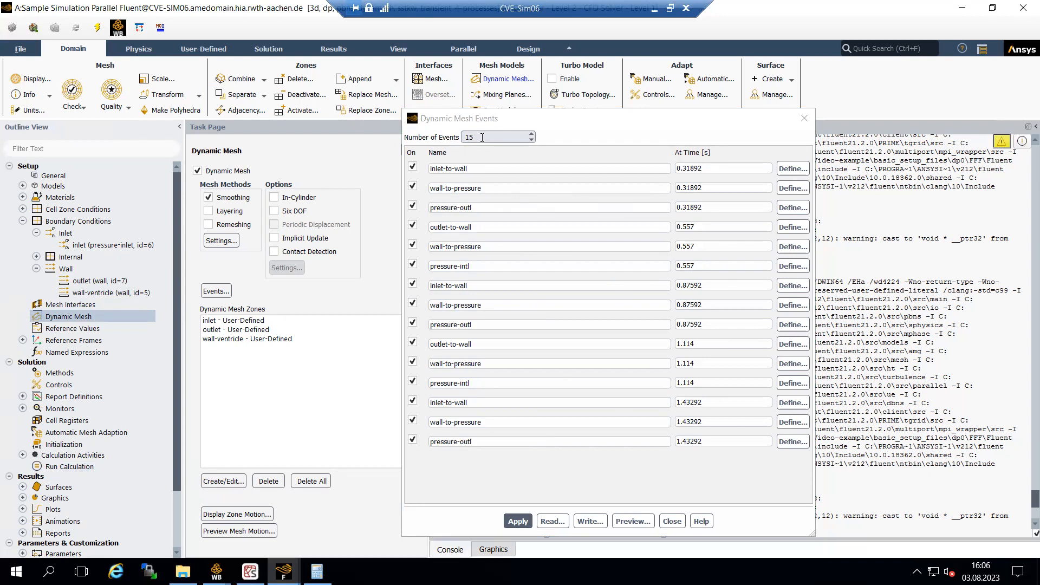
{"action": "left_click", "coordinate": [517, 521]}
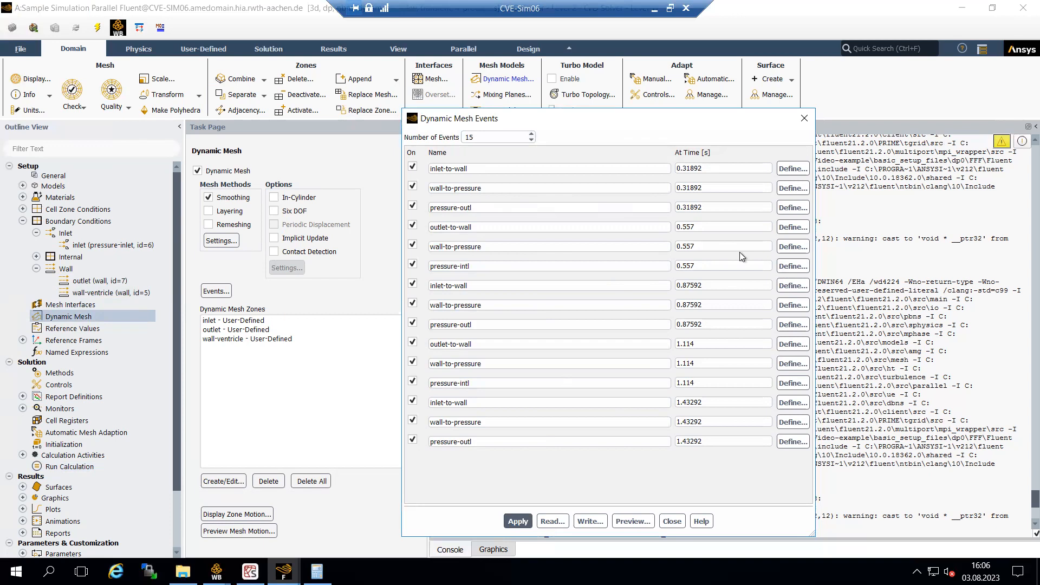
{"action": "left_click", "coordinate": [804, 118]}
Open the advanced parameters of the Diffusion mesh smoothing method and set the diffusion parameter to 0.6
{"action": "left_click", "coordinate": [224, 244]}
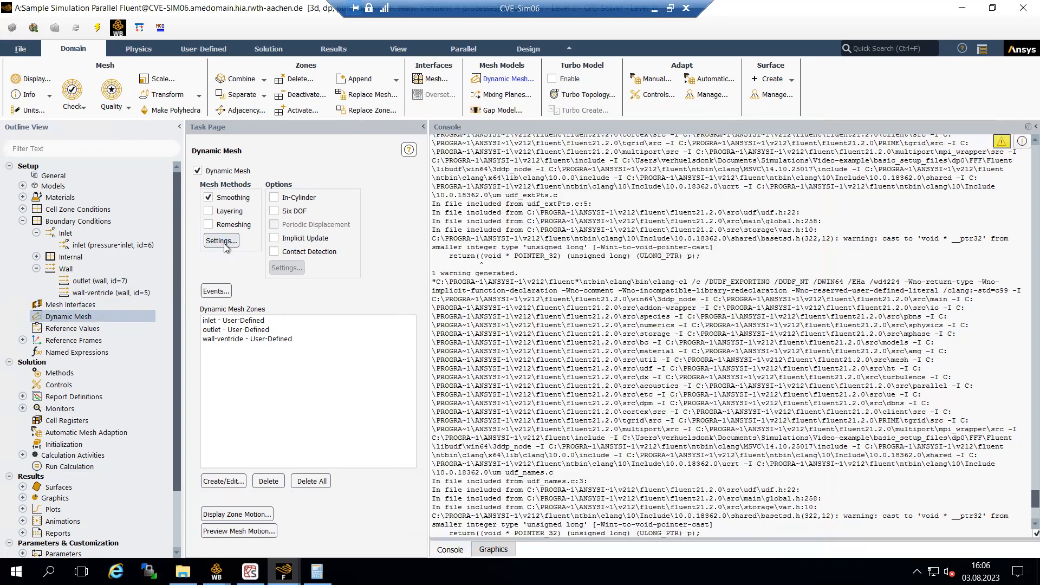
{"action": "left_click_drag", "start_coordinate": [266, 279], "coordinate": [425, 196]}
{"action": "left_click", "coordinate": [239, 335]}
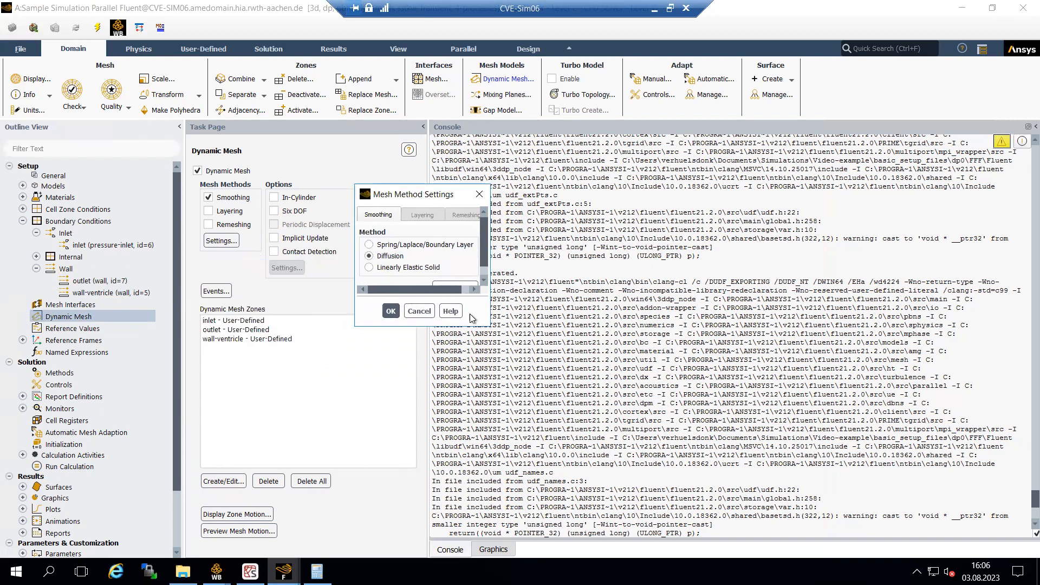
{"action": "left_click_drag", "start_coordinate": [424, 198], "coordinate": [354, 154]}
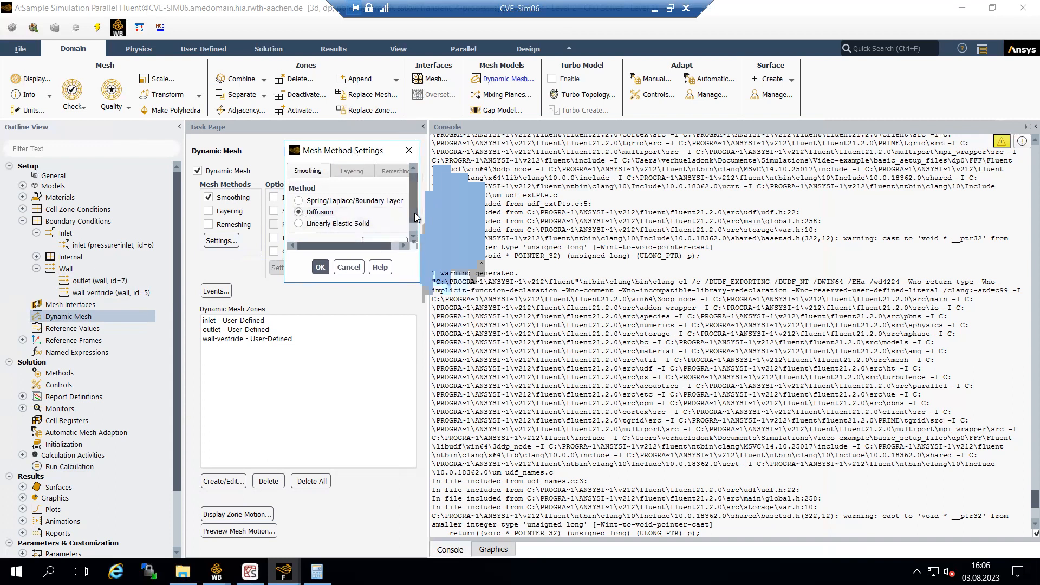
{"action": "scroll", "coordinate": [415, 213], "scroll_direction": "down", "scroll_amount": 1}
{"action": "left_click", "coordinate": [390, 234]}
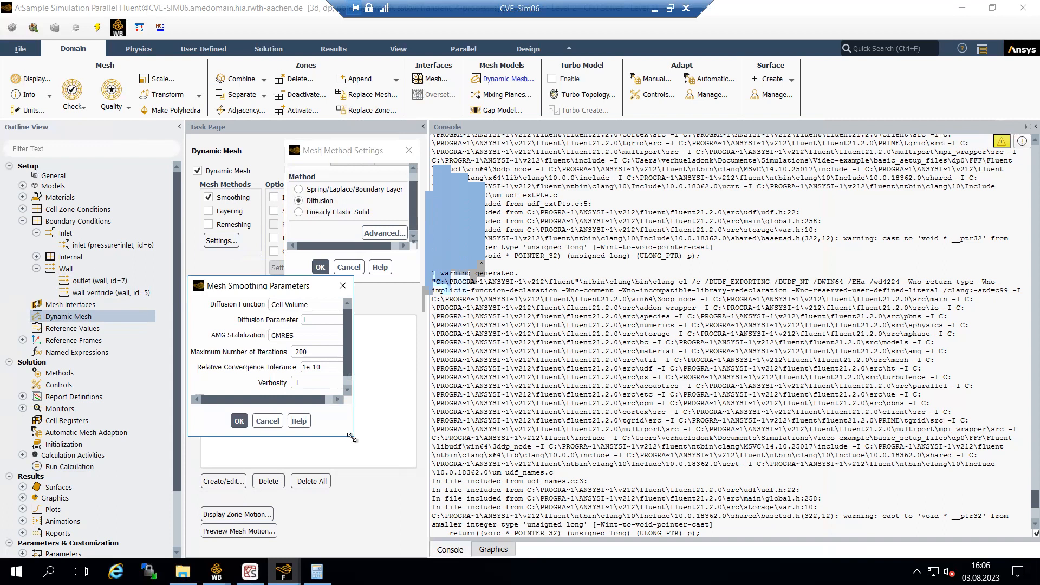
{"action": "left_click_drag", "start_coordinate": [323, 319], "coordinate": [295, 325]}
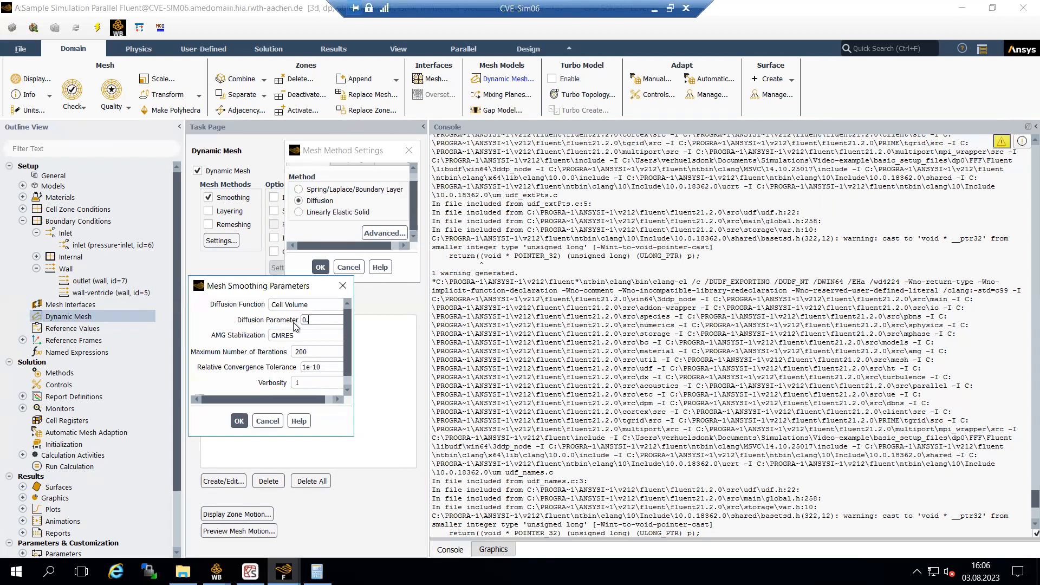
Set the maximum number of smoothing iterations to 50, keep GMRES as AMG stabilization, and confirm the smoothing and mesh method settings
{"action": "left_click_drag", "start_coordinate": [318, 352], "coordinate": [237, 354]}
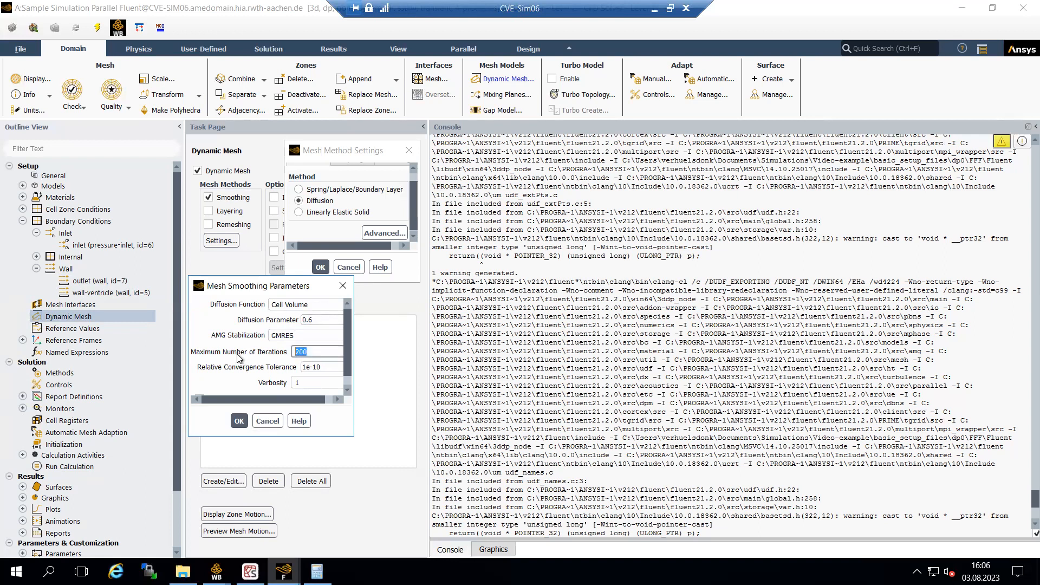
{"action": "type", "text": "50"}
{"action": "left_click", "coordinate": [308, 337]}
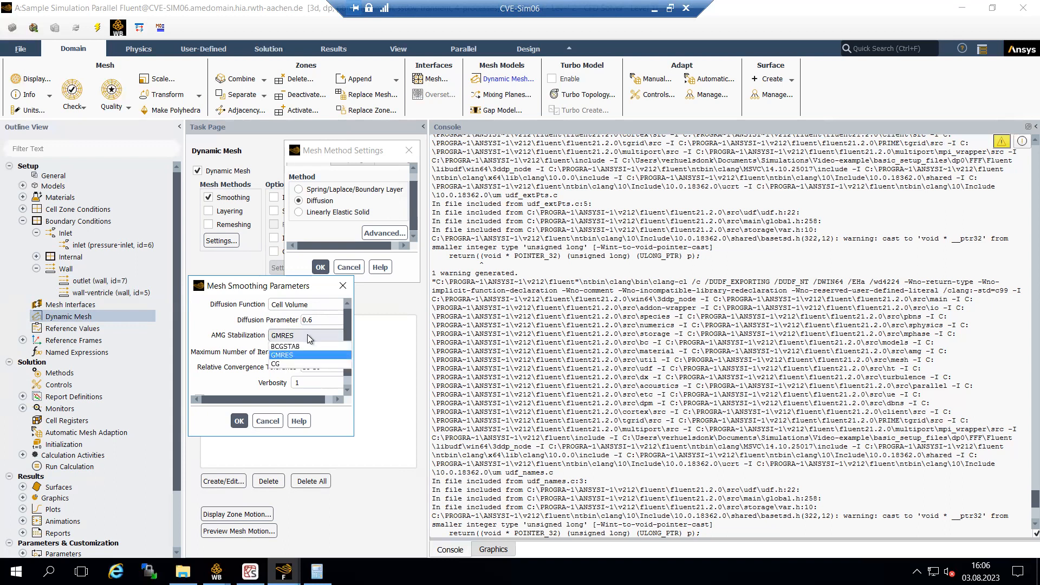
{"action": "left_click", "coordinate": [310, 337]}
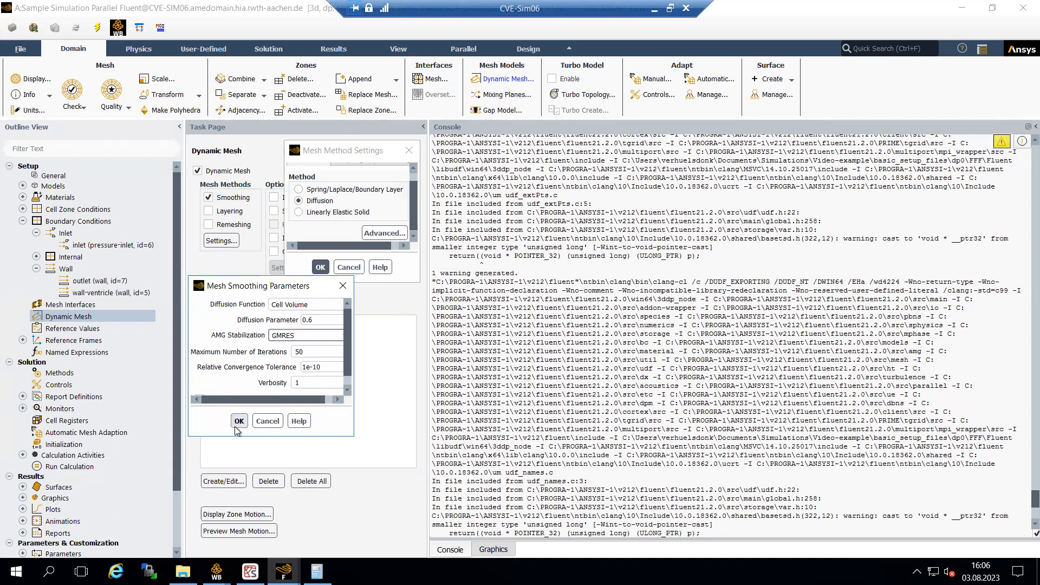
{"action": "left_click_drag", "start_coordinate": [256, 292], "coordinate": [326, 300]}
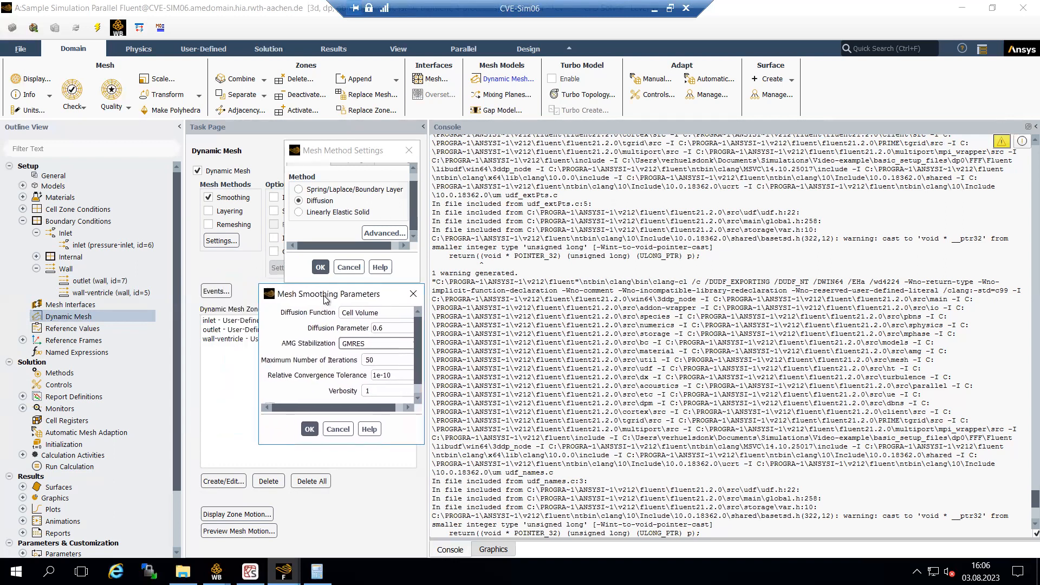
{"action": "left_click", "coordinate": [310, 429]}
{"action": "left_click", "coordinate": [320, 268]}
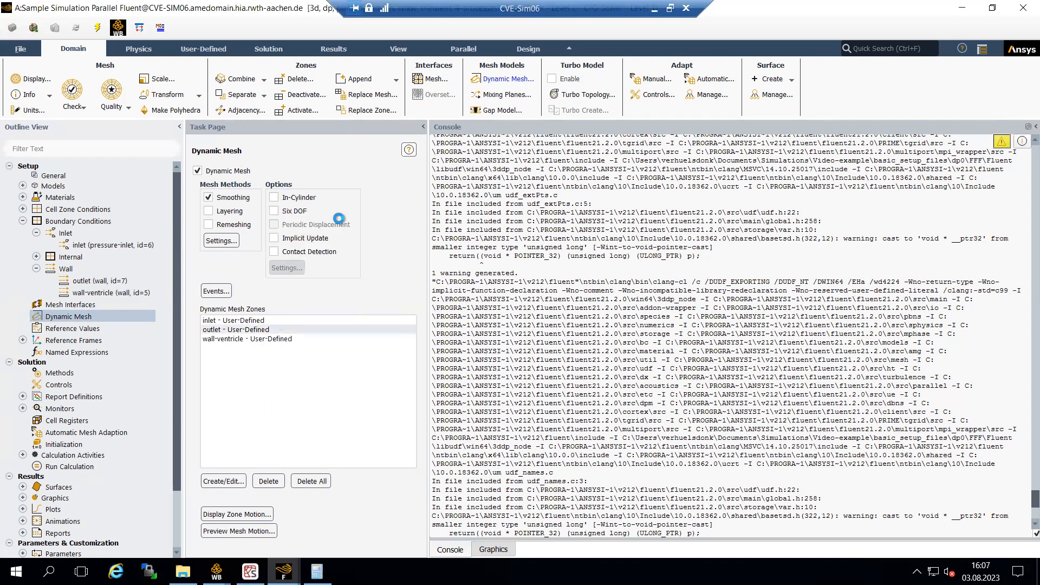
Initialize the solution with the Hybrid Initialization method, discarding the unsaved data
{"action": "left_click", "coordinate": [36, 269]}
{"action": "left_click", "coordinate": [36, 233]}
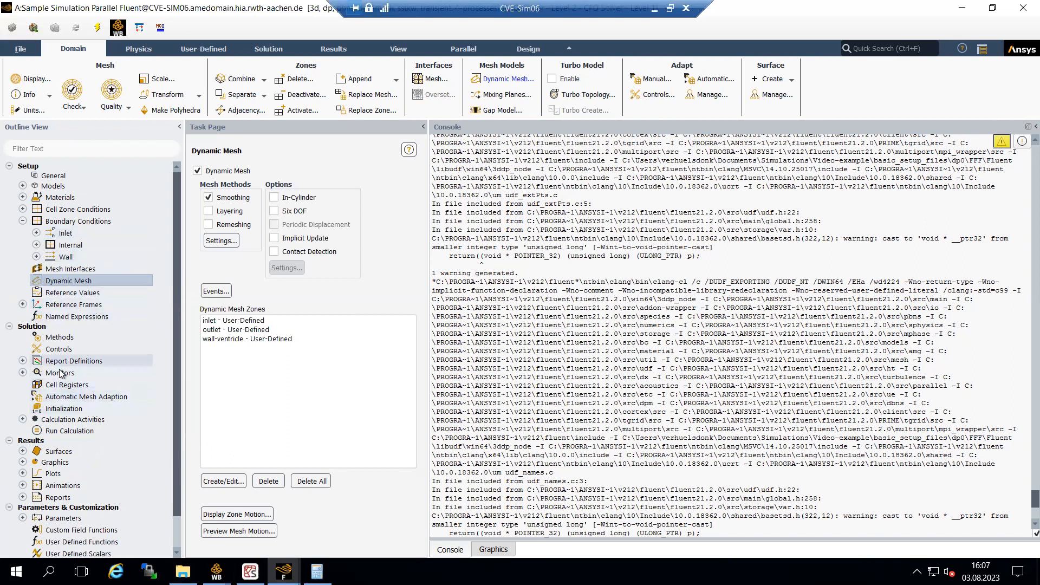
{"action": "scroll", "coordinate": [80, 383], "scroll_direction": "down", "scroll_amount": 1}
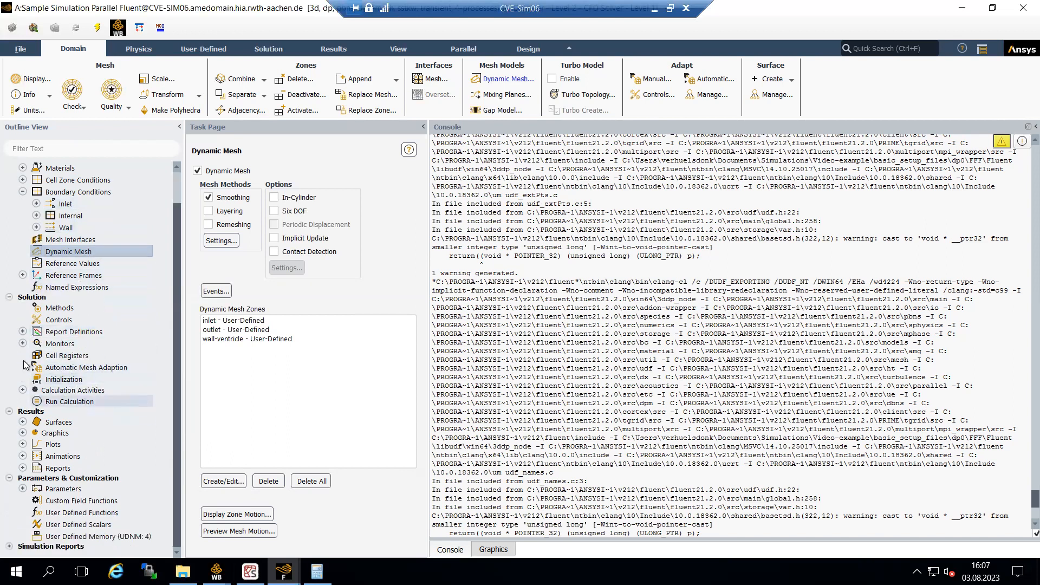
{"action": "left_click", "coordinate": [64, 380]}
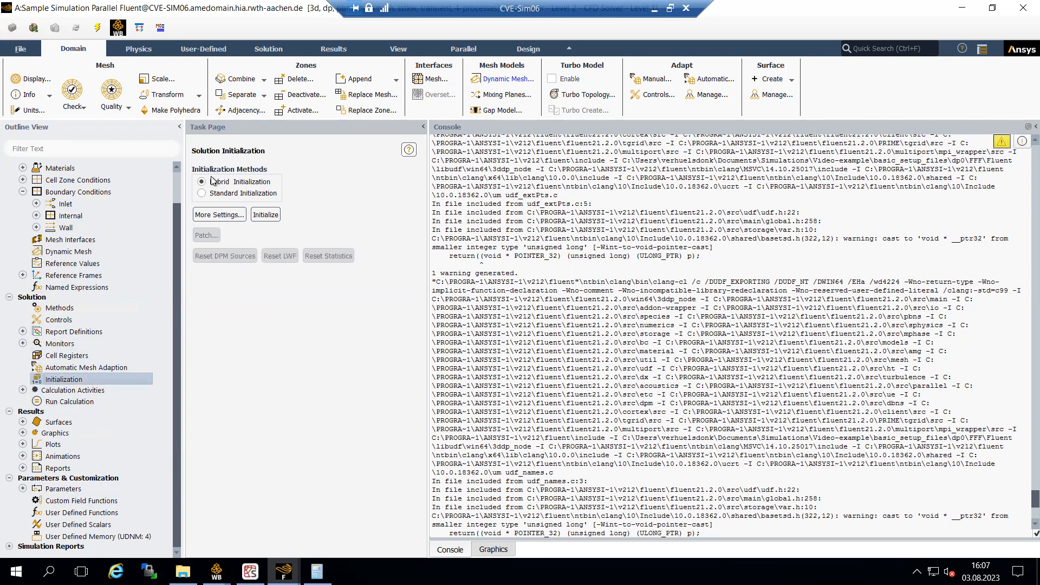
{"action": "left_click", "coordinate": [265, 215]}
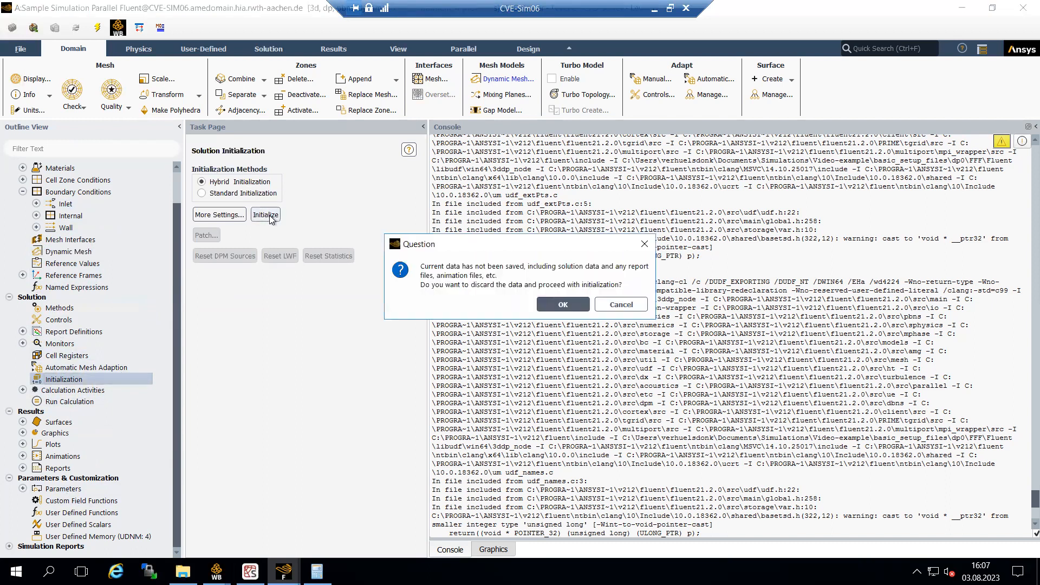
{"action": "left_click", "coordinate": [494, 305]}
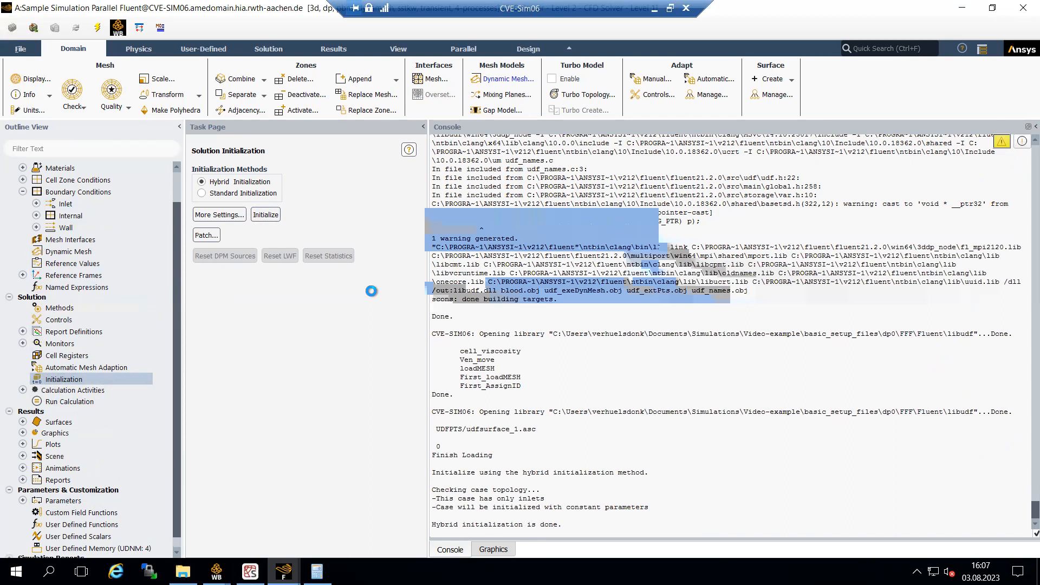
Execute the on-demand user-defined function First_loadMESH::libudf and check its loaded surface file in the console output
{"action": "right_click", "coordinate": [101, 525]}
{"action": "left_click", "coordinate": [142, 520]}
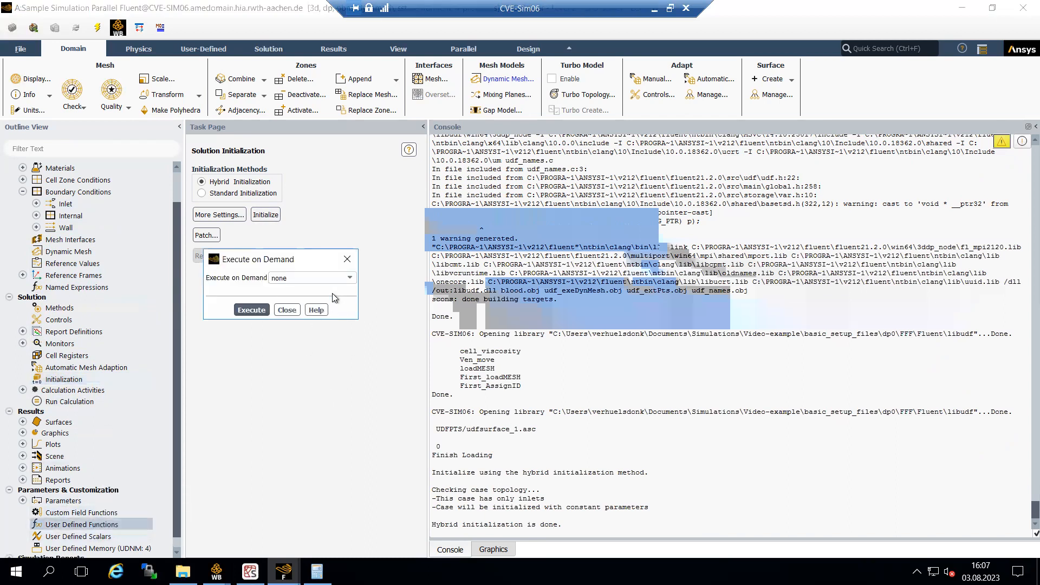
{"action": "left_click", "coordinate": [337, 278]}
{"action": "left_click", "coordinate": [306, 297]}
{"action": "left_click", "coordinate": [252, 310]}
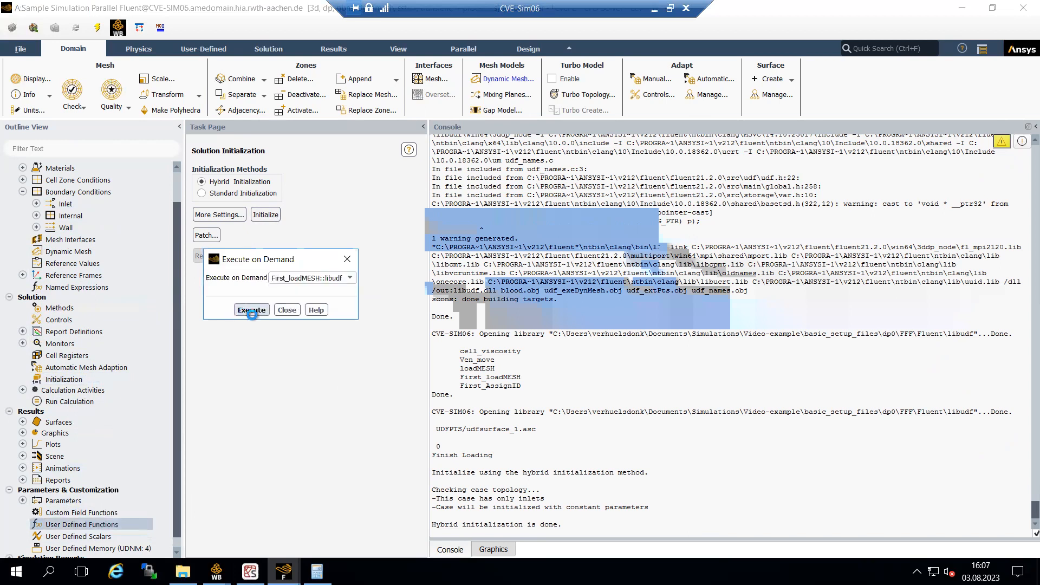
{"action": "left_click_drag", "start_coordinate": [434, 502], "coordinate": [541, 501]}
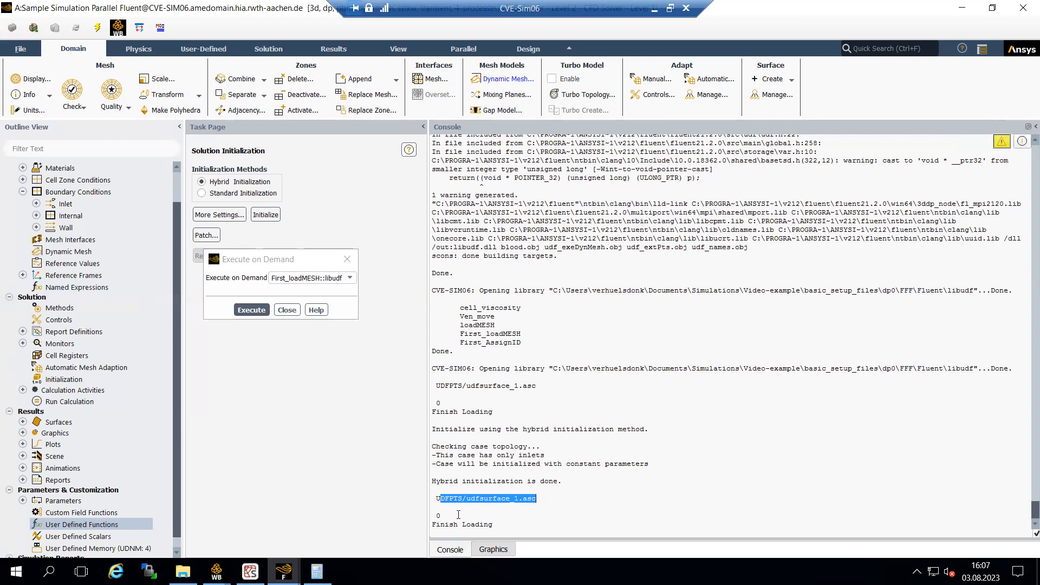
{"action": "left_click_drag", "start_coordinate": [497, 527], "coordinate": [534, 503]}
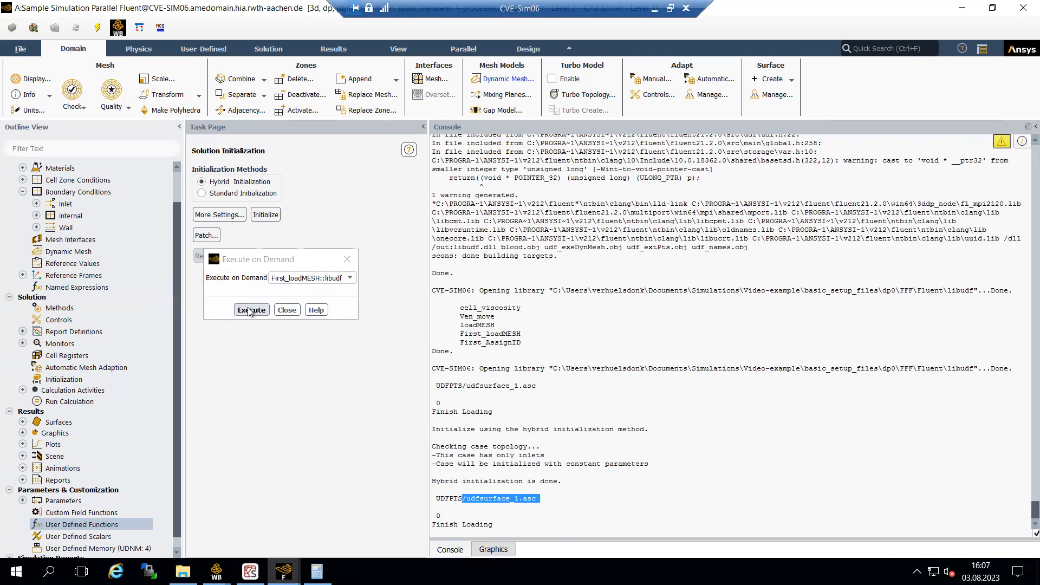
Close the on-demand execution dialog and run the hybrid initialization again, discarding the current data
{"action": "left_click", "coordinate": [347, 259]}
{"action": "right_click", "coordinate": [66, 383]}
{"action": "left_click", "coordinate": [89, 394]}
{"action": "left_click", "coordinate": [566, 305]}
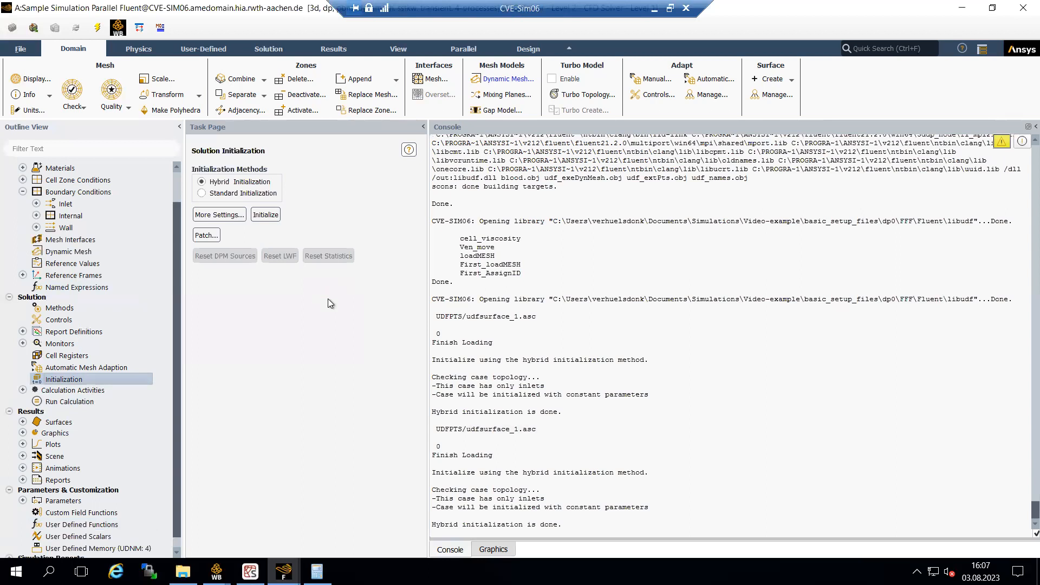
Open the run calculation settings and set the number of time steps to 520
{"action": "left_click", "coordinate": [70, 401]}
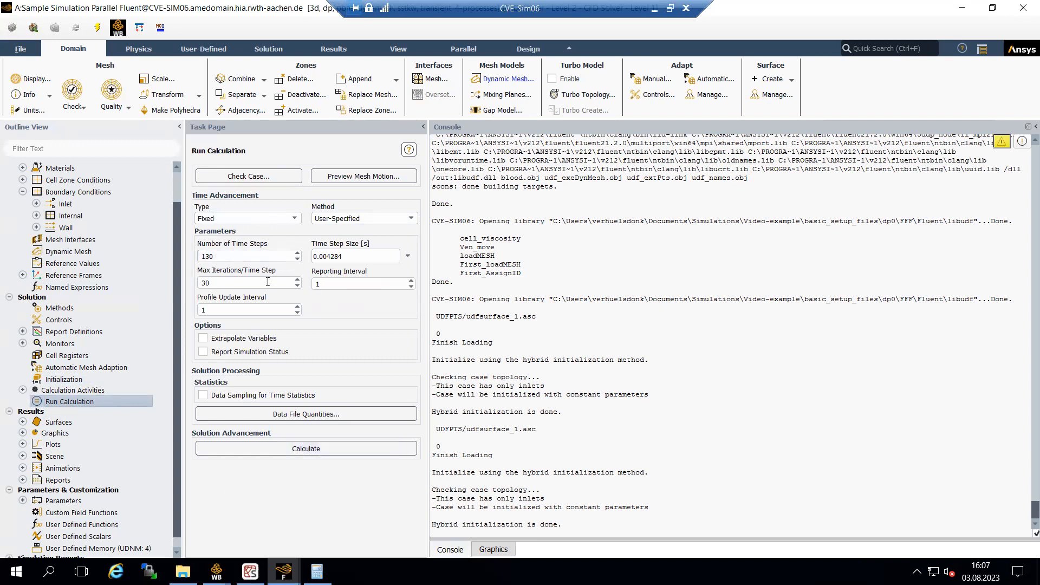
{"action": "left_click", "coordinate": [225, 257]}
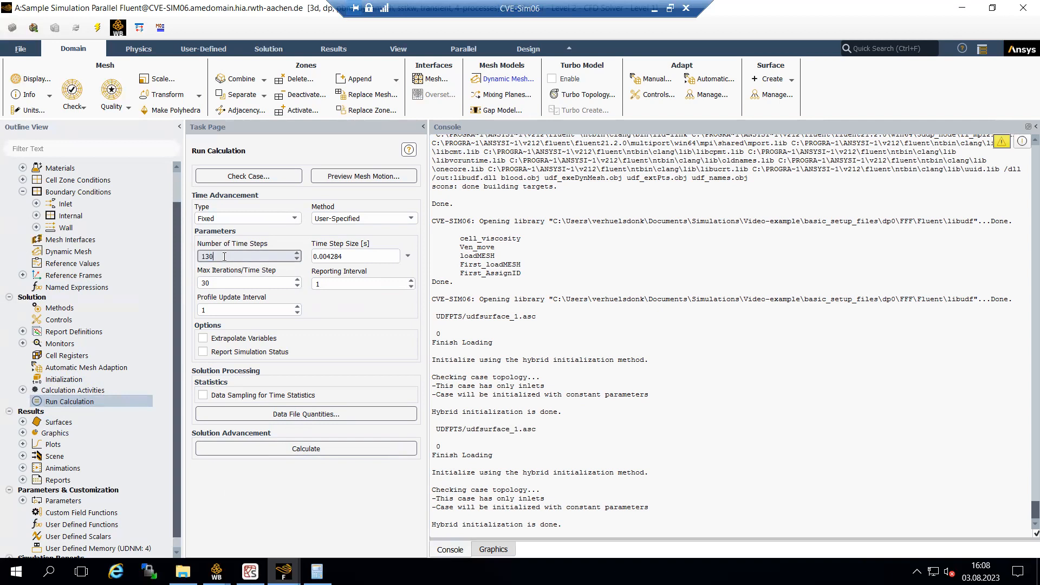
{"action": "left_click_drag", "start_coordinate": [250, 260], "coordinate": [188, 260]}
{"action": "type", "text": "2"}
{"action": "double_click", "coordinate": [206, 257]}
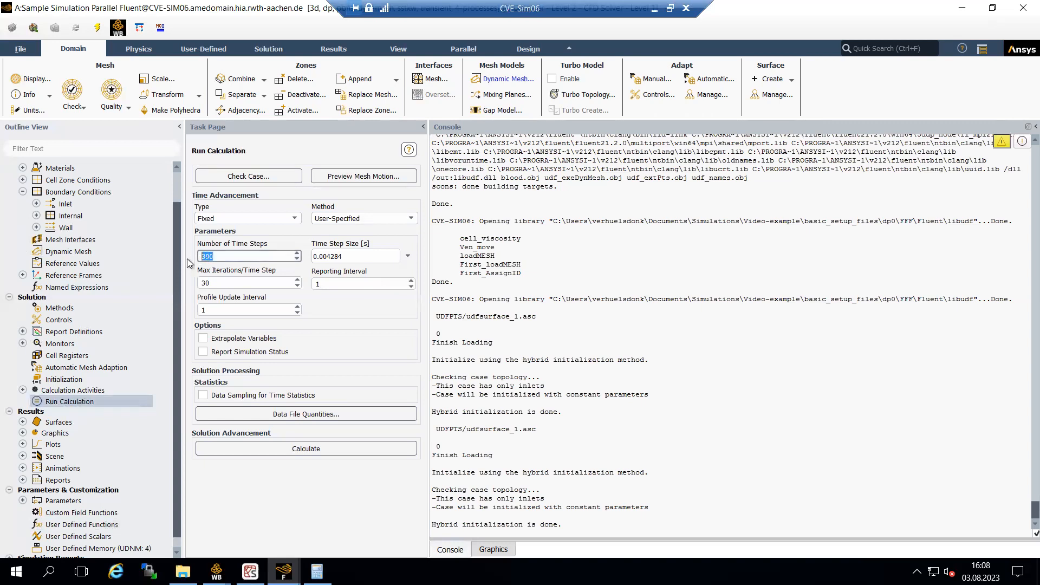
{"action": "type", "text": "520"}
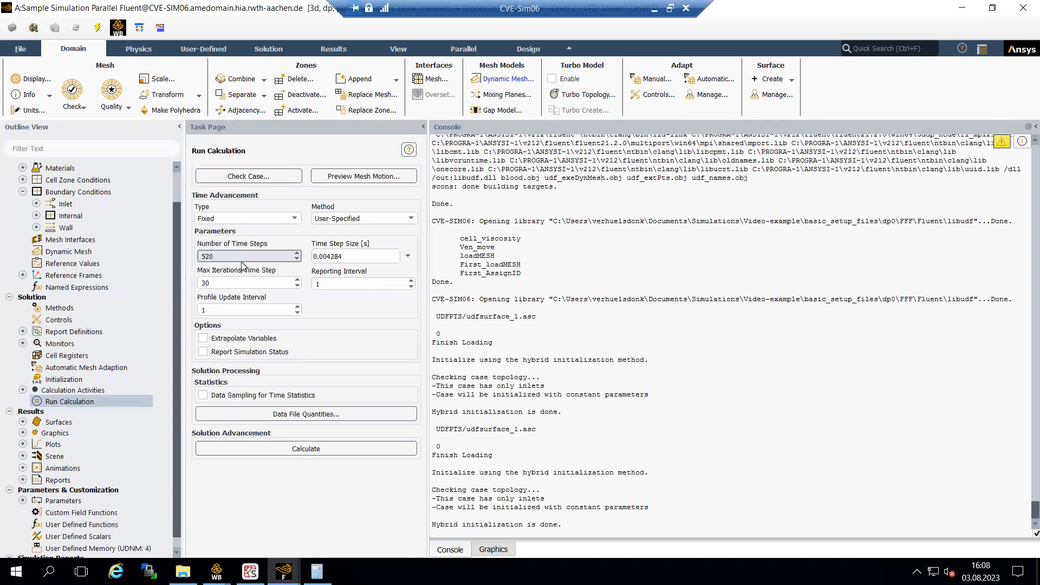
Review the switching times in the list of dynamic mesh events and close it
{"action": "left_click", "coordinate": [69, 254]}
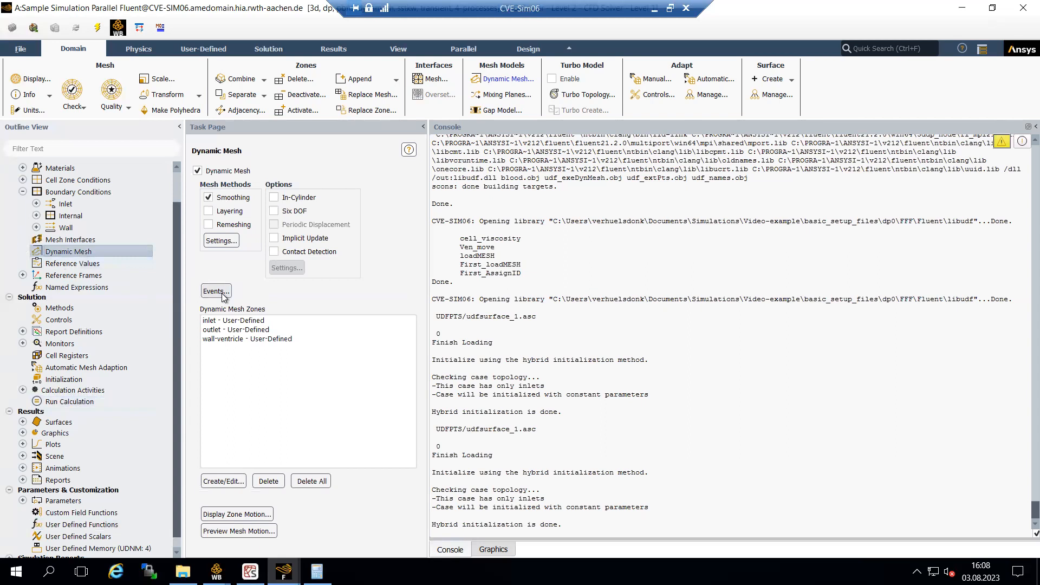
{"action": "left_click", "coordinate": [222, 293]}
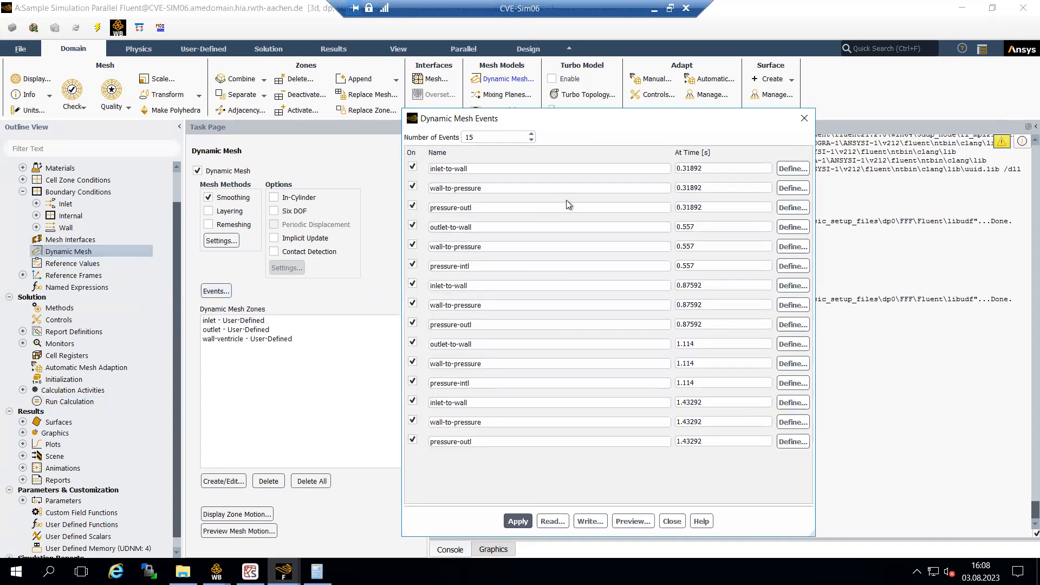
{"action": "left_click", "coordinate": [804, 118]}
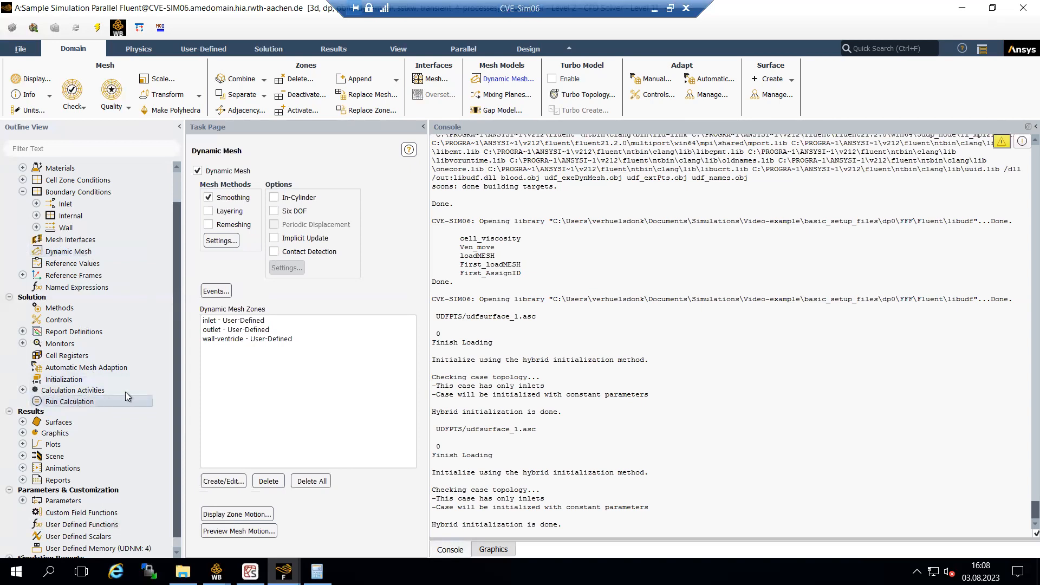
Return to the run calculation settings, set the number of time steps to 130 and start the calculation
{"action": "left_click", "coordinate": [69, 401]}
{"action": "left_click_drag", "start_coordinate": [215, 256], "coordinate": [205, 256]}
{"action": "key", "text": "BackSpace"}
{"action": "left_click", "coordinate": [373, 307]}
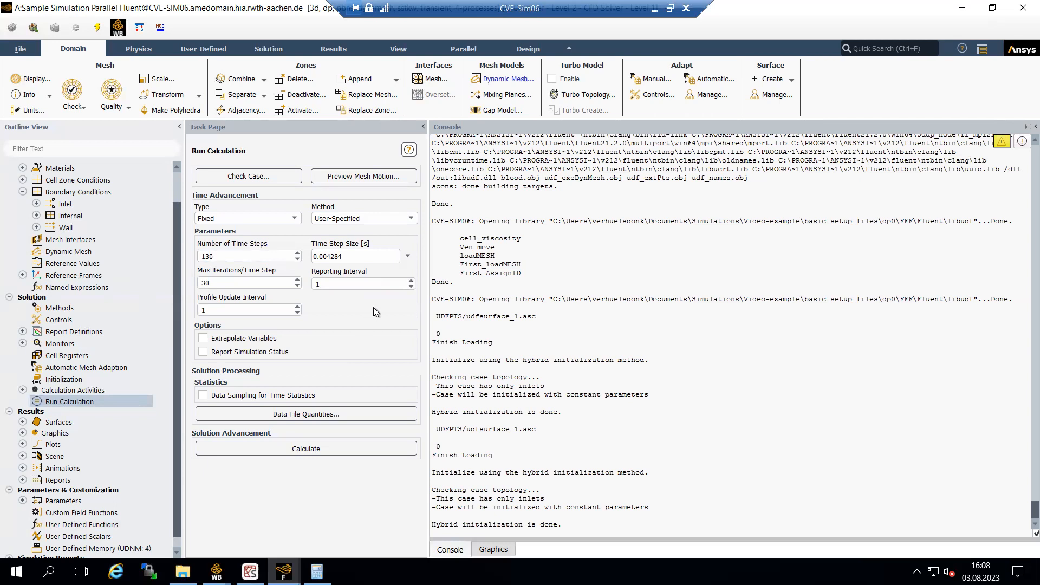
{"action": "left_click", "coordinate": [322, 454]}
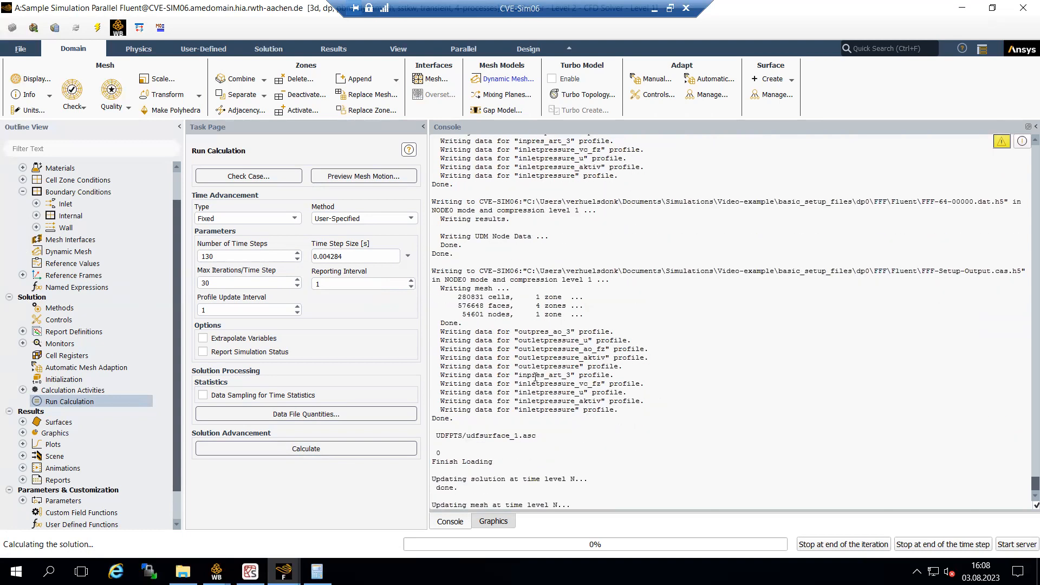
Examine the scaled residuals plot and the per-iteration residual values in the console while the solution runs
{"action": "left_click", "coordinate": [495, 521]}
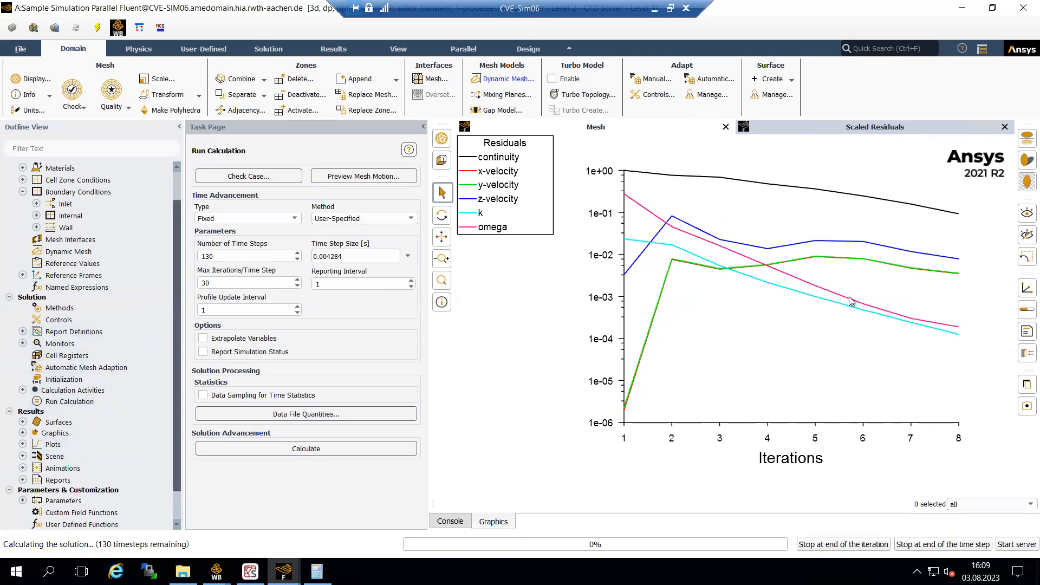
{"action": "left_click", "coordinate": [449, 522]}
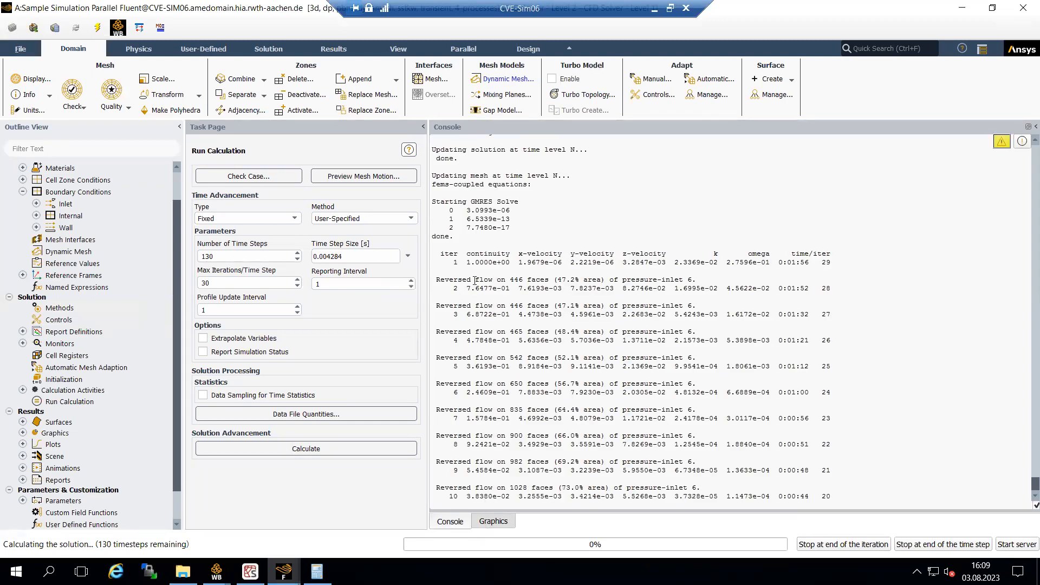
{"action": "left_click_drag", "start_coordinate": [457, 233], "coordinate": [523, 491]}
{"action": "left_click", "coordinate": [497, 471]}
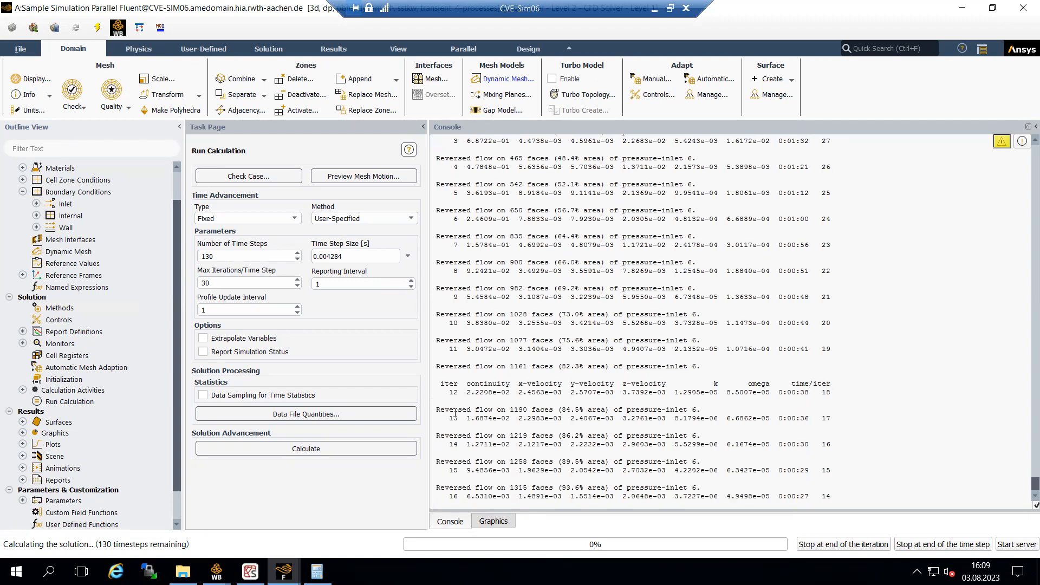
Examine the report plots for wall shear stress, total pressure, ventricle volume, turbulent kinetic energy, inlet and outlet velocity, and kinetic energy
{"action": "left_click", "coordinate": [486, 522]}
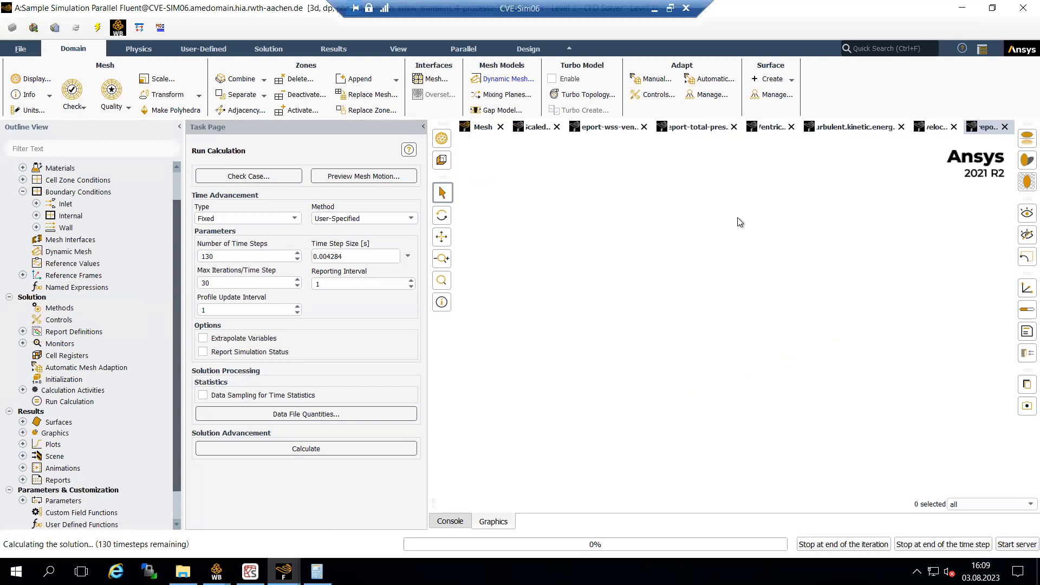
{"action": "left_click", "coordinate": [609, 128]}
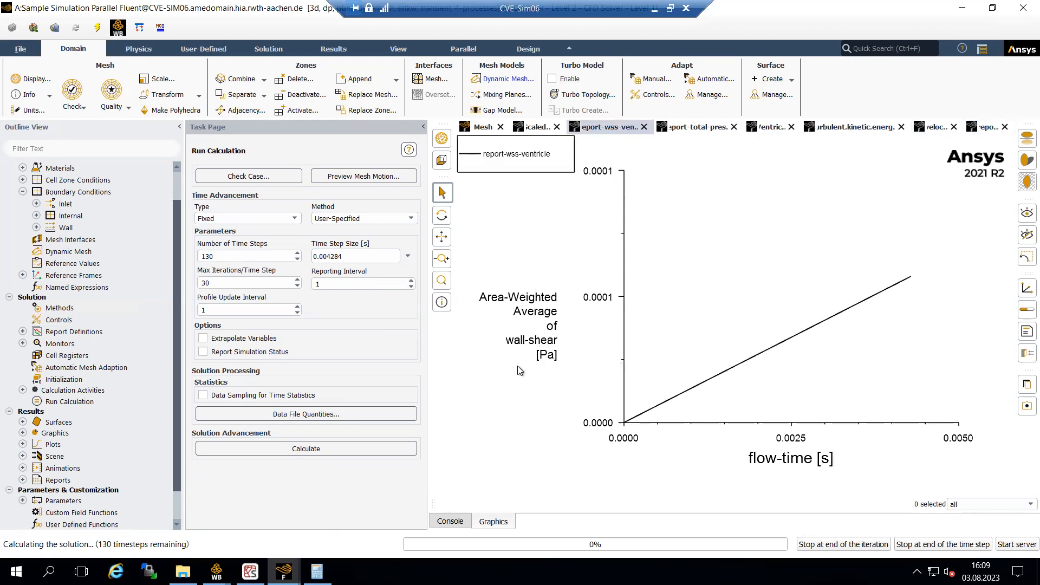
{"action": "left_click", "coordinate": [700, 129]}
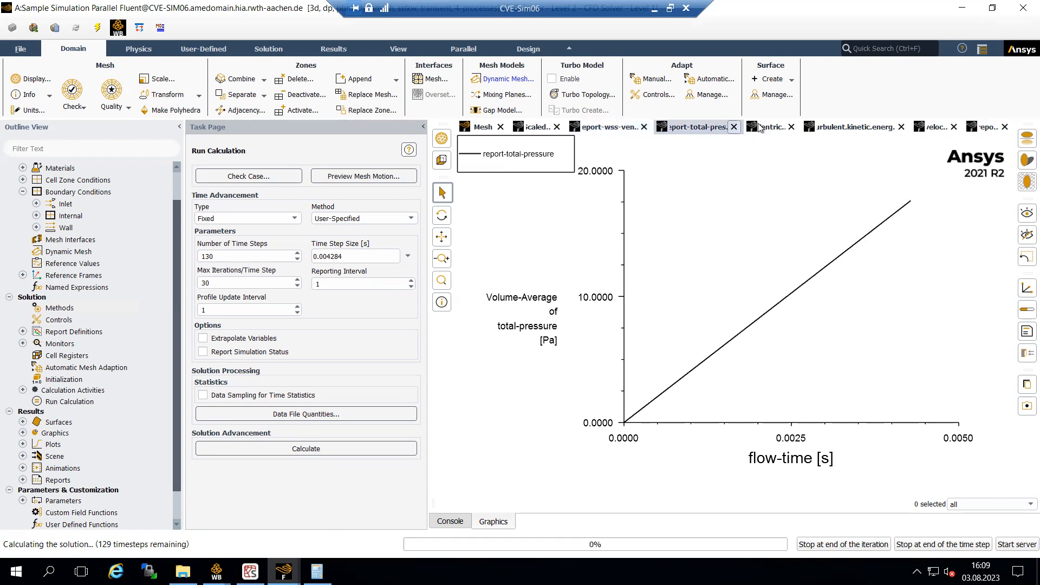
{"action": "left_click", "coordinate": [769, 128]}
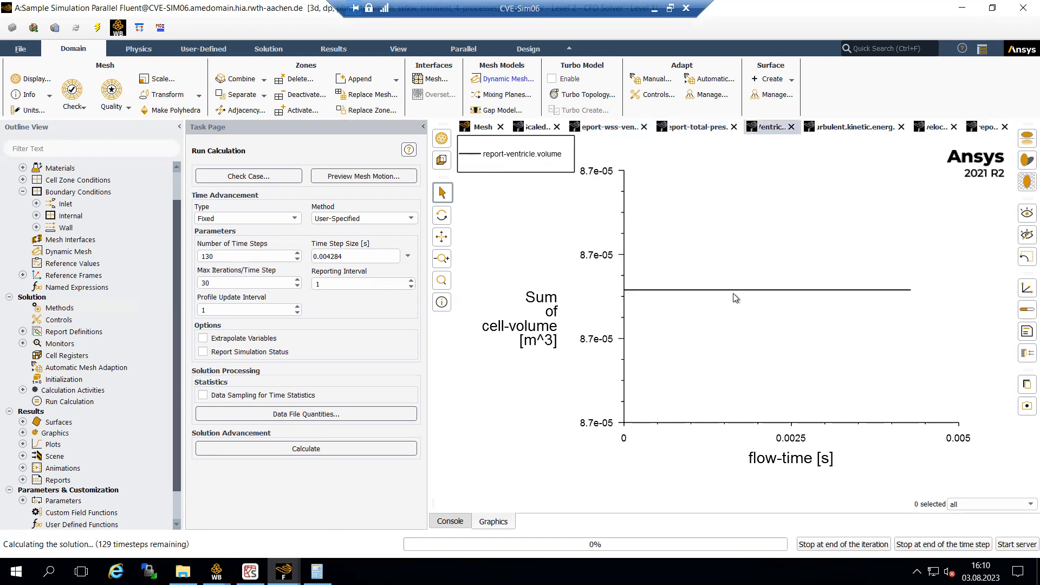
{"action": "left_click", "coordinate": [850, 128]}
{"action": "left_click", "coordinate": [931, 127]}
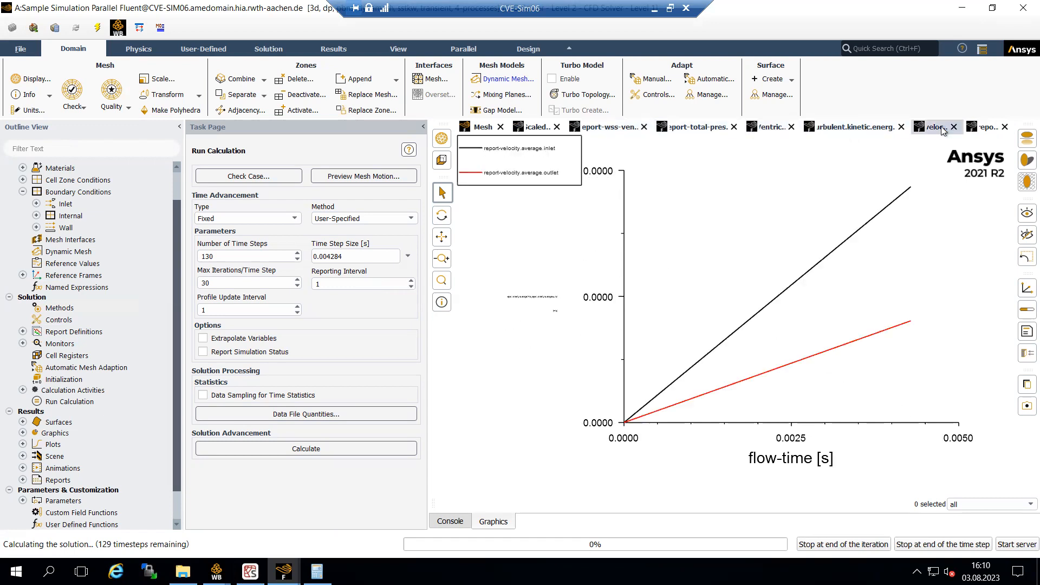
{"action": "left_click", "coordinate": [986, 127]}
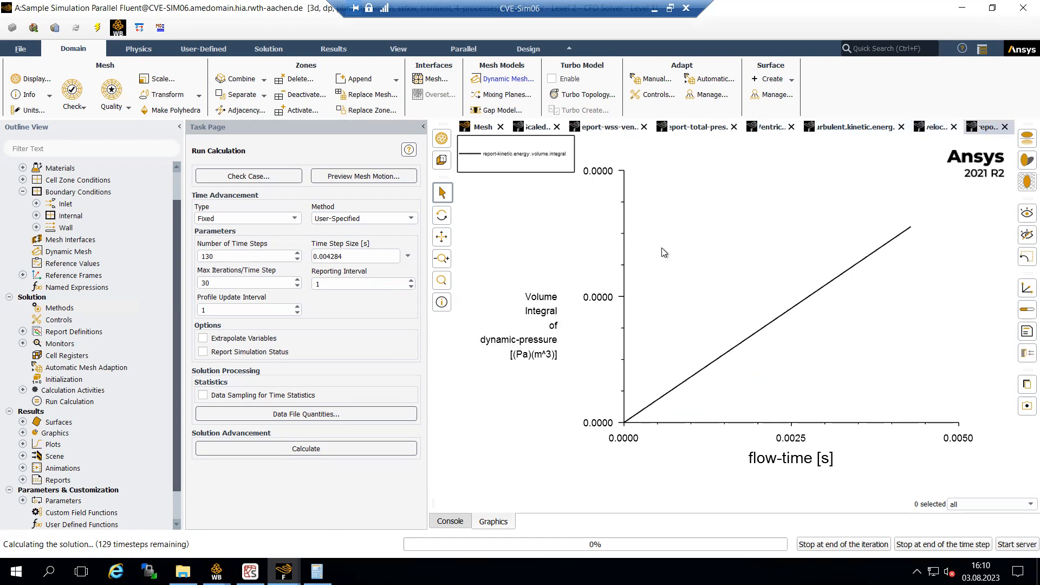